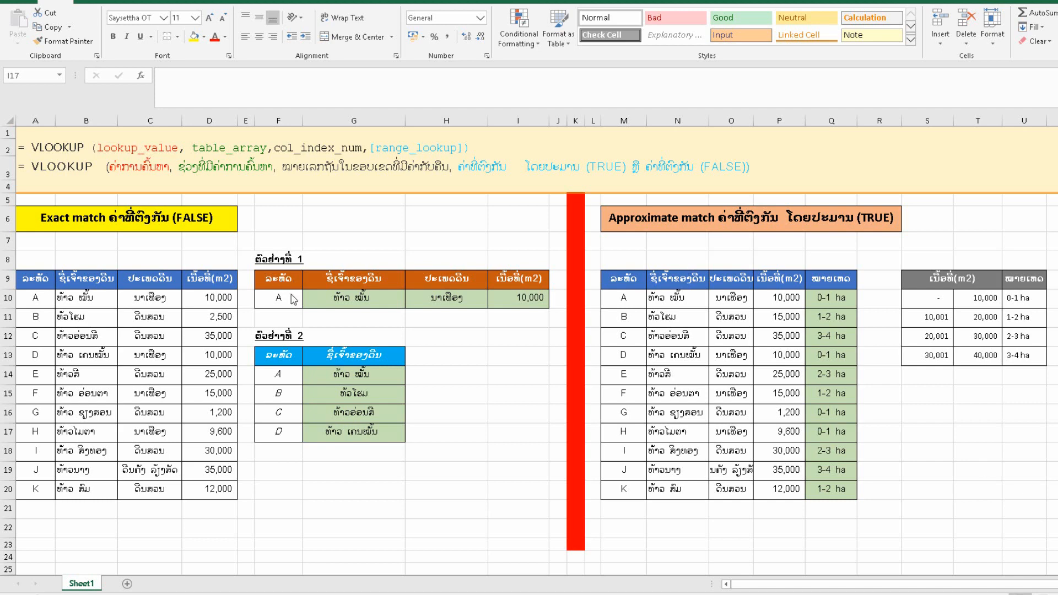
- Examine the exact-match source table A9:D20 and its code, owner name, land type and area headers
left_click(358, 323)
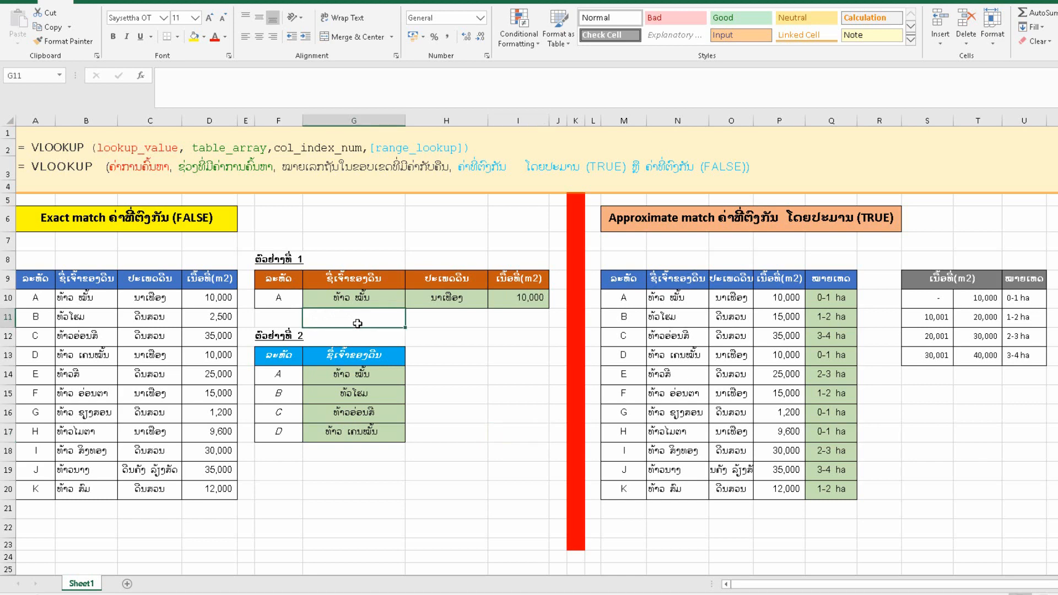
left_click_drag(23, 278, 206, 495)
left_click(37, 283)
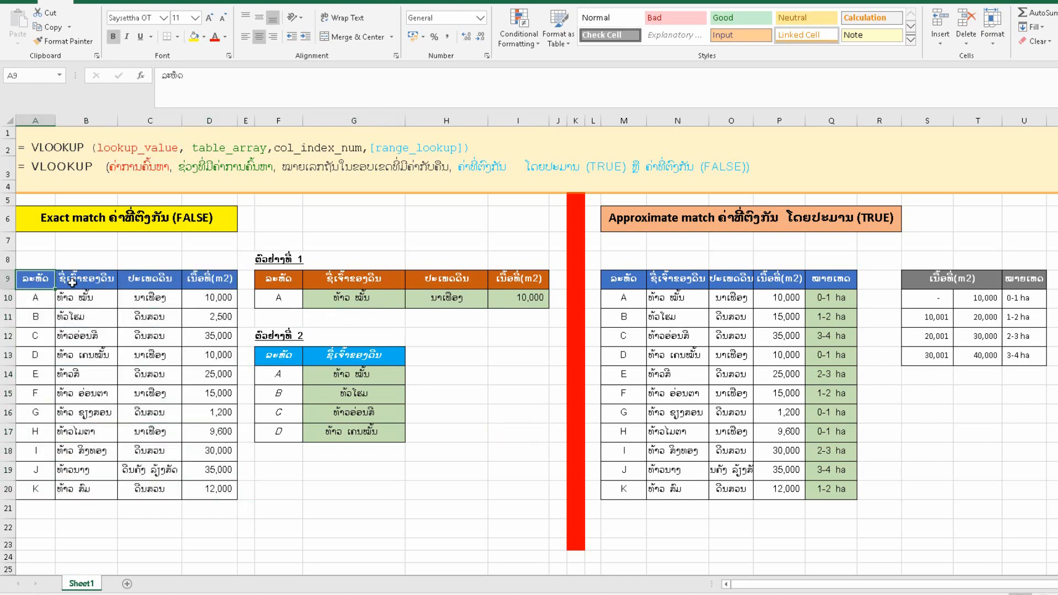
left_click(90, 282)
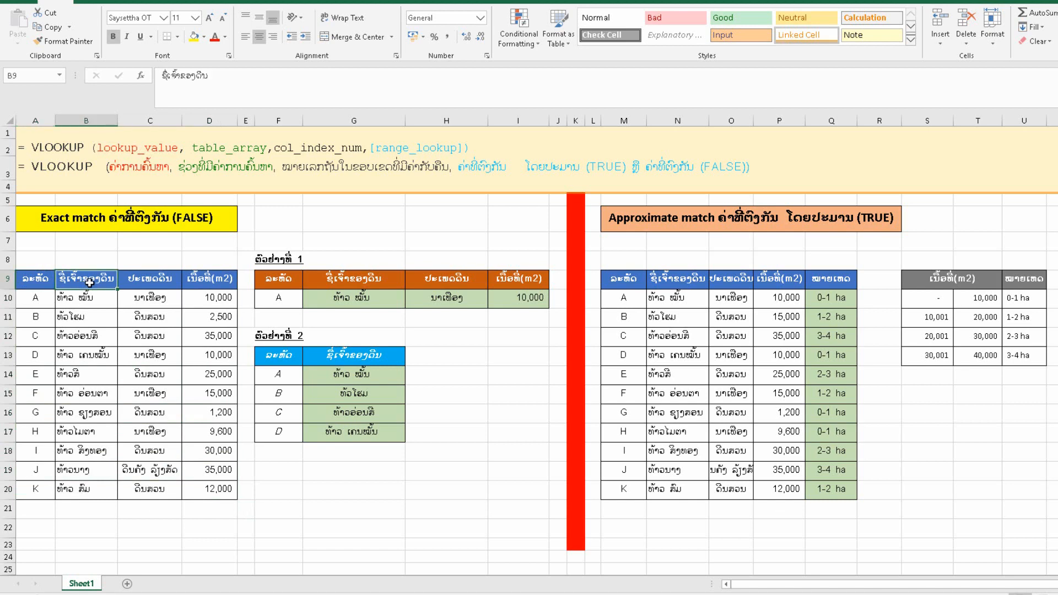
left_click(145, 284)
left_click(203, 284)
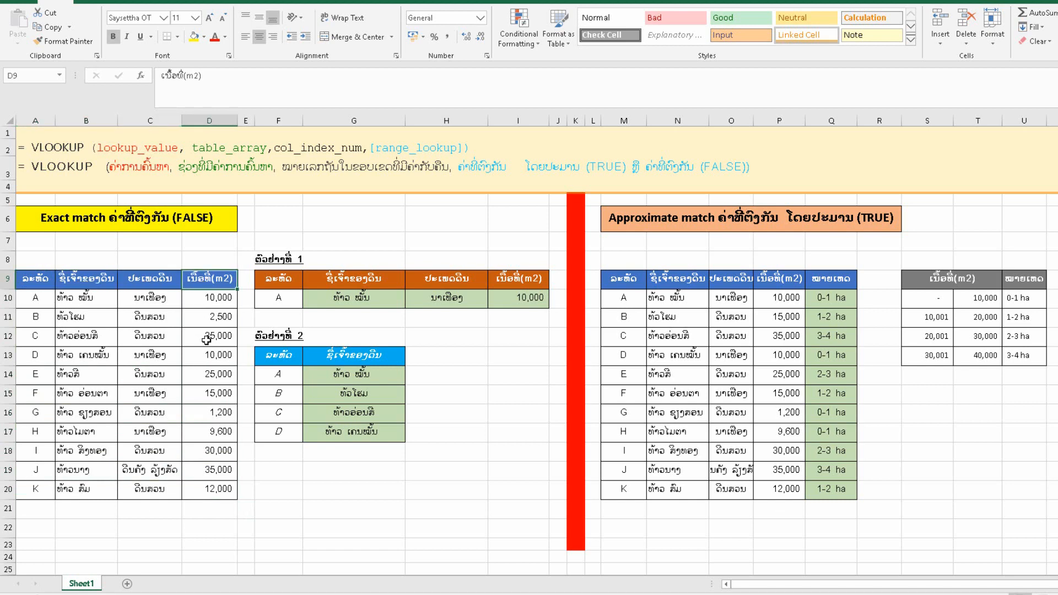
left_click(94, 370)
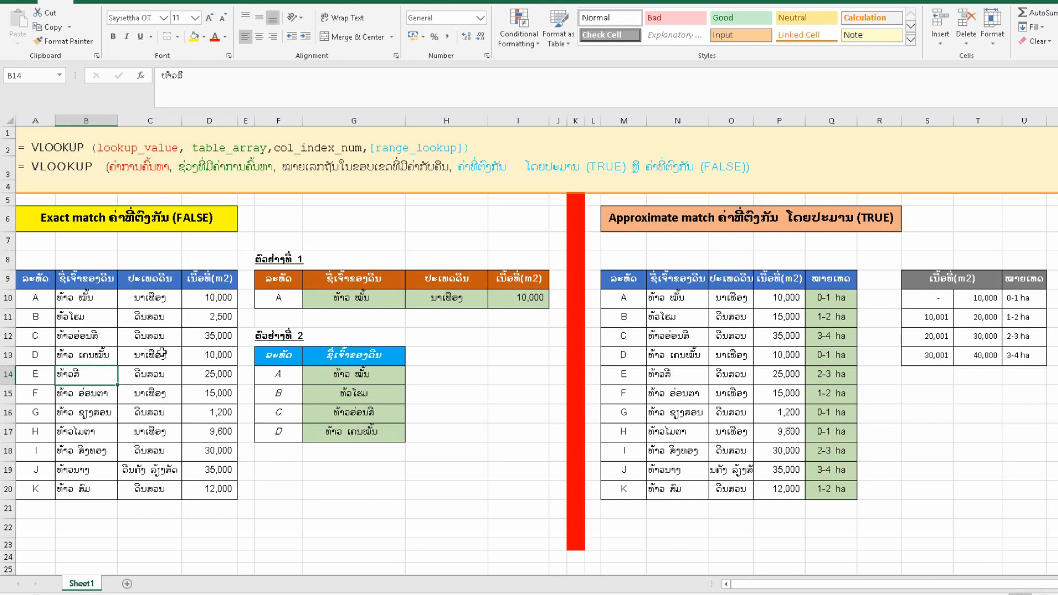
- Compare the lookup code in F10 with the code A record in row 10, checking its owner, land type and area cells
left_click(274, 297)
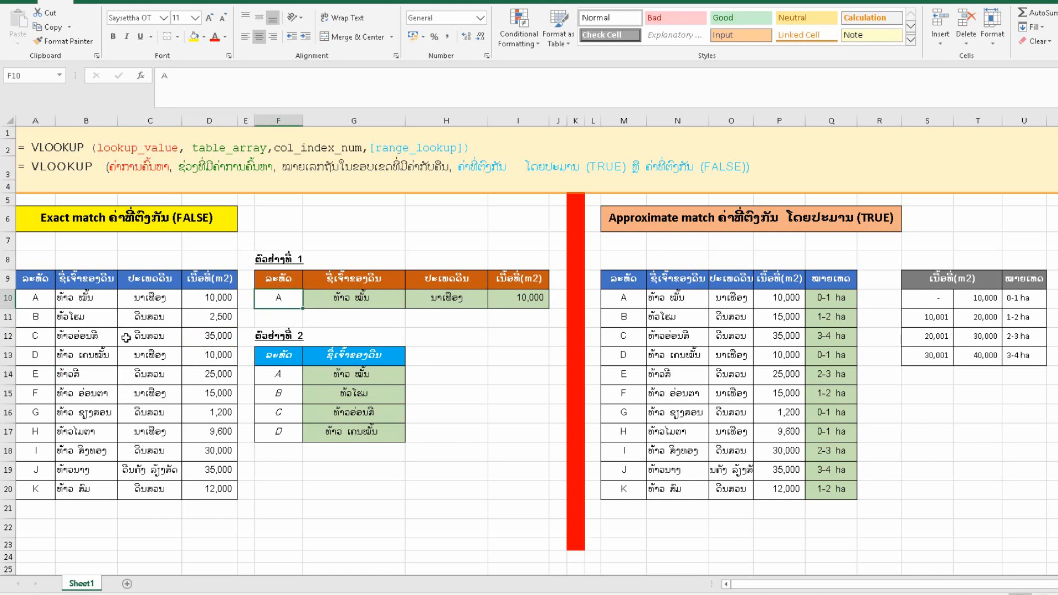
left_click(38, 298)
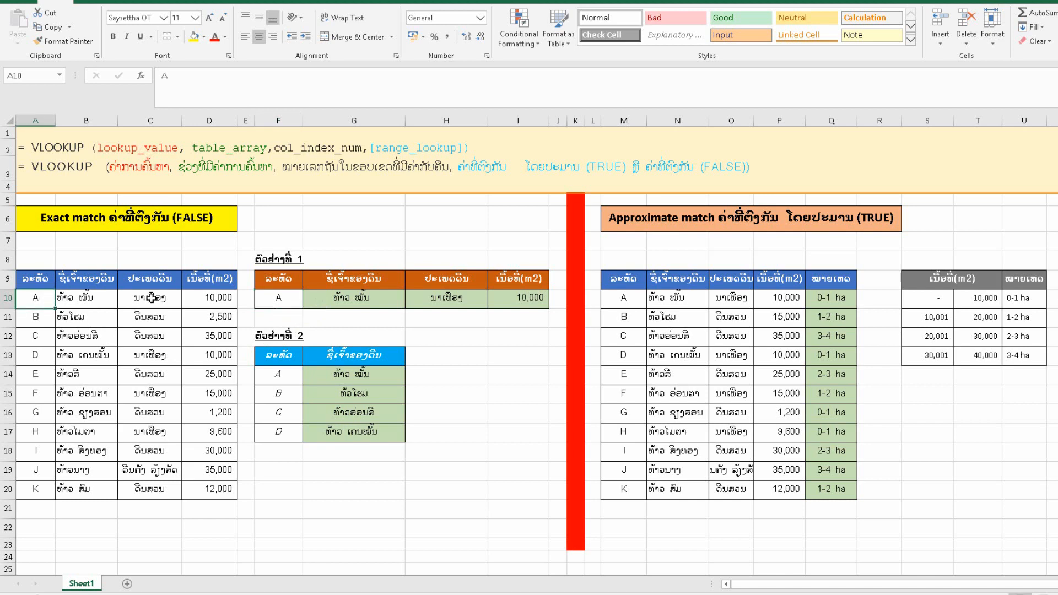
left_click(203, 300)
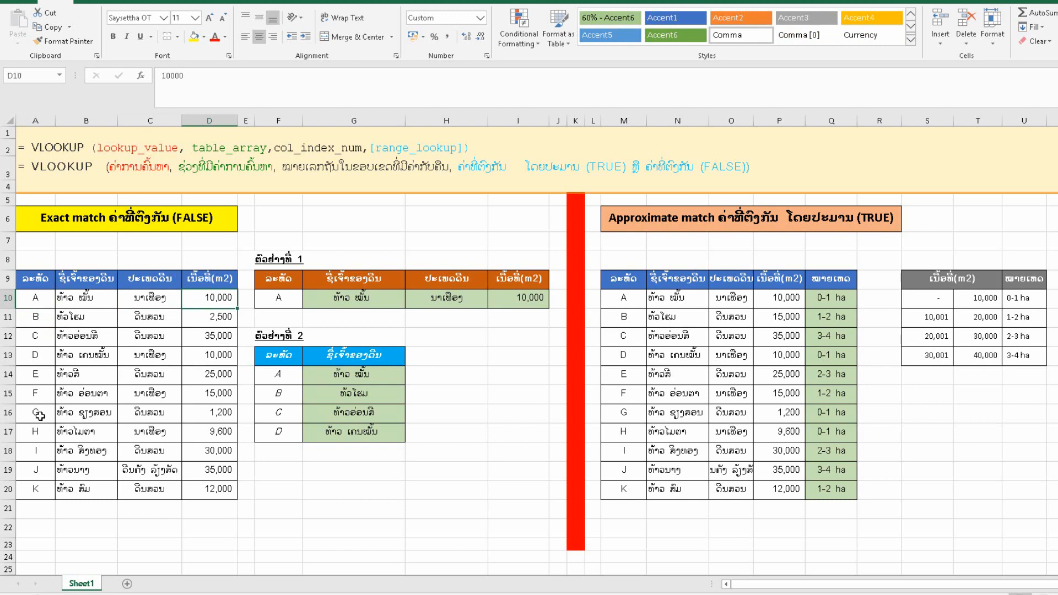
left_click(42, 304)
left_click(73, 304)
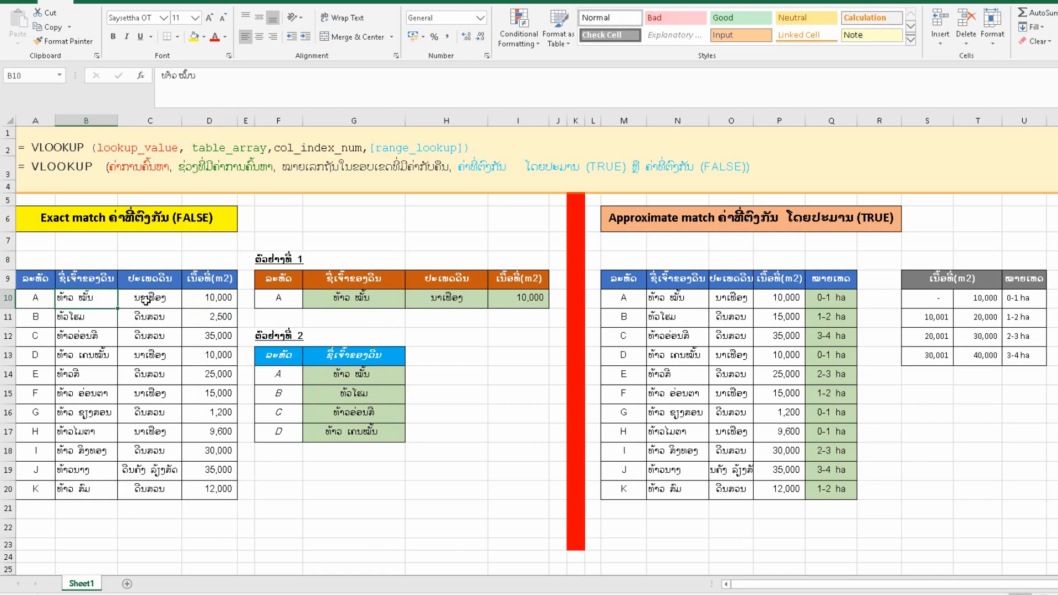
left_click(146, 301)
left_click(214, 300)
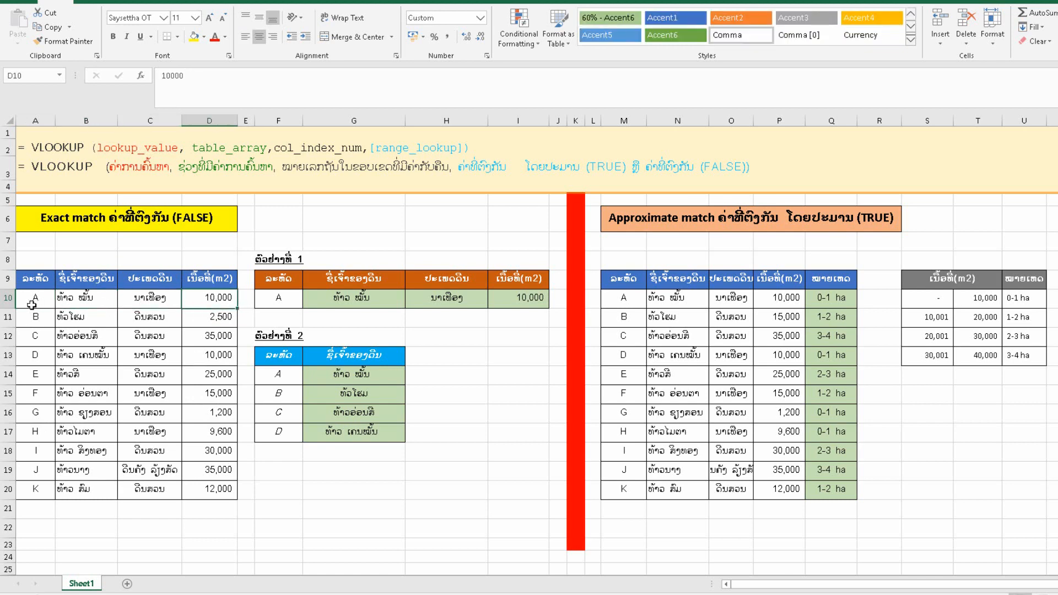
left_click(70, 305)
left_click(147, 303)
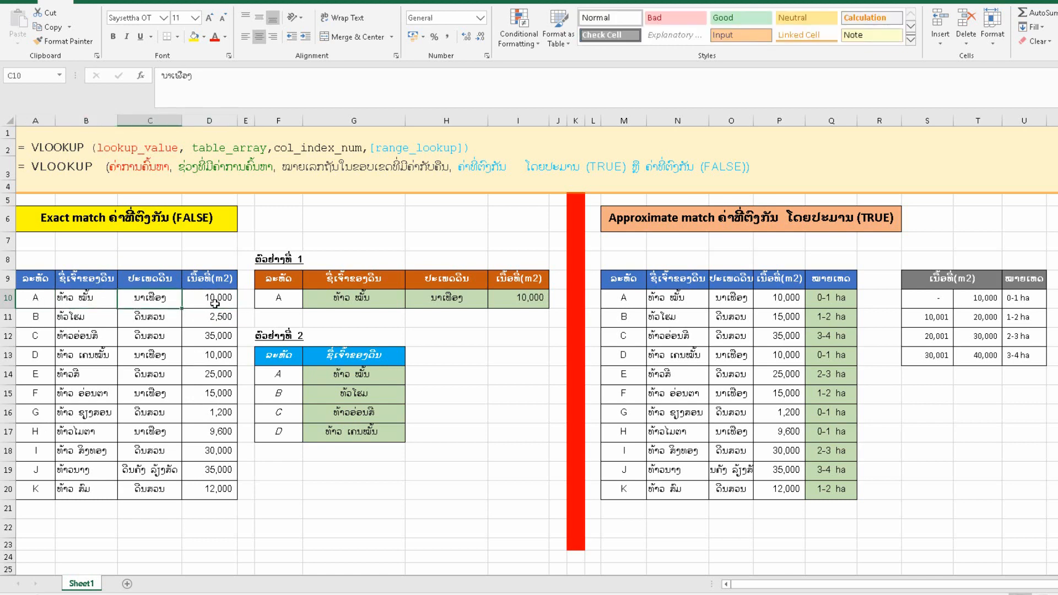
left_click(216, 301)
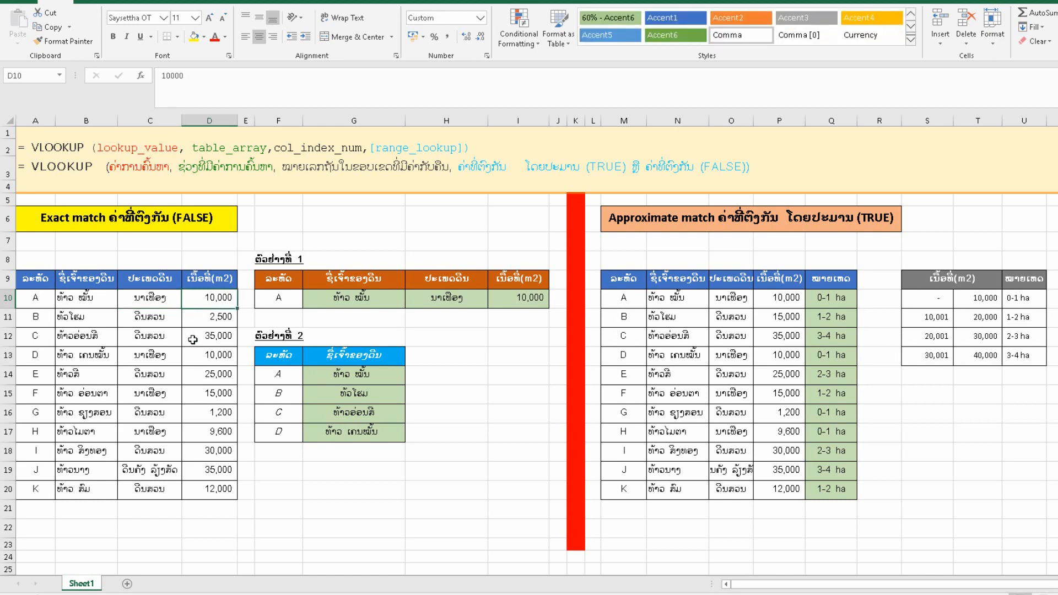
- Look through the codes in column A and inspect the owner, land type and area of the code F record
left_click(50, 298)
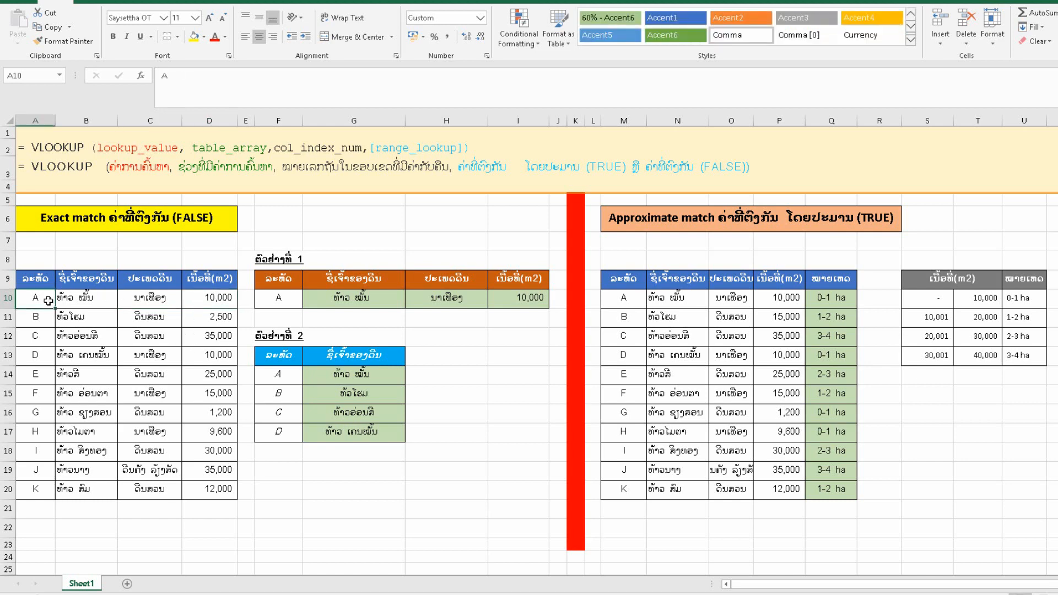
left_click(43, 319)
left_click(37, 353)
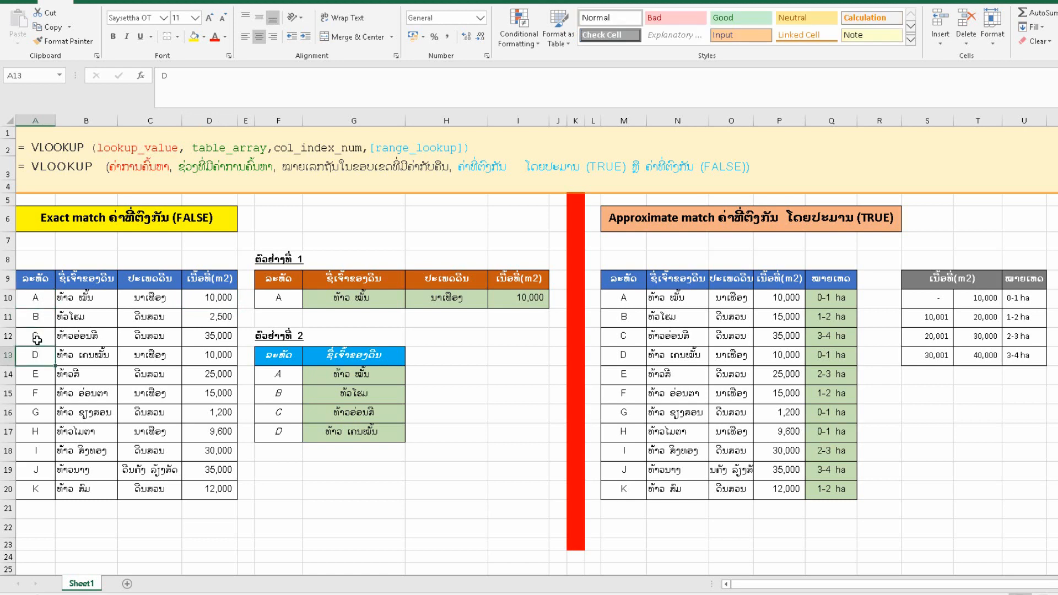
left_click(37, 340)
left_click(42, 318)
left_click_drag(33, 300, 49, 381)
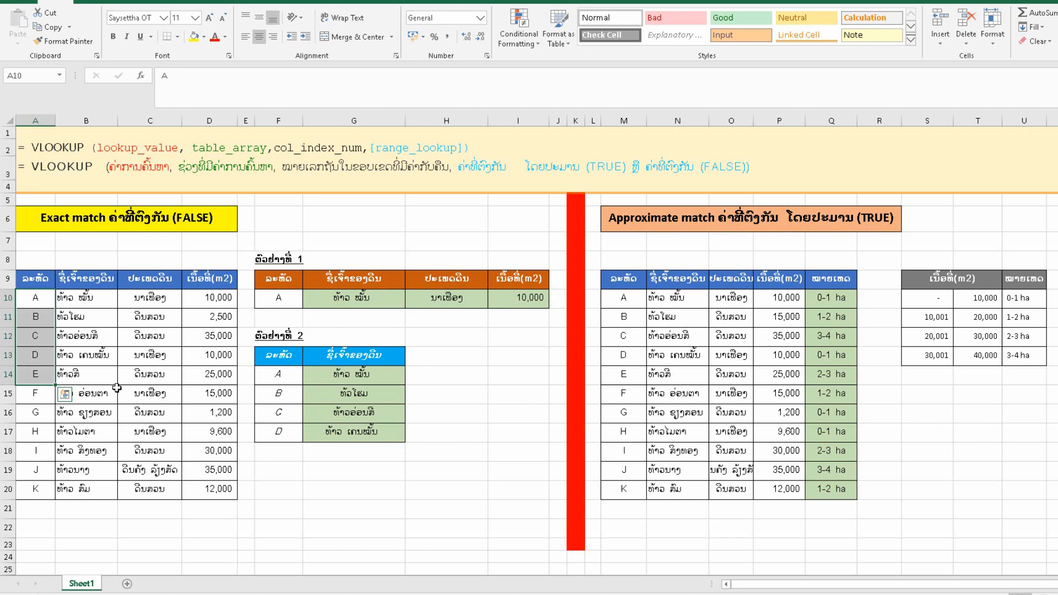
left_click(37, 395)
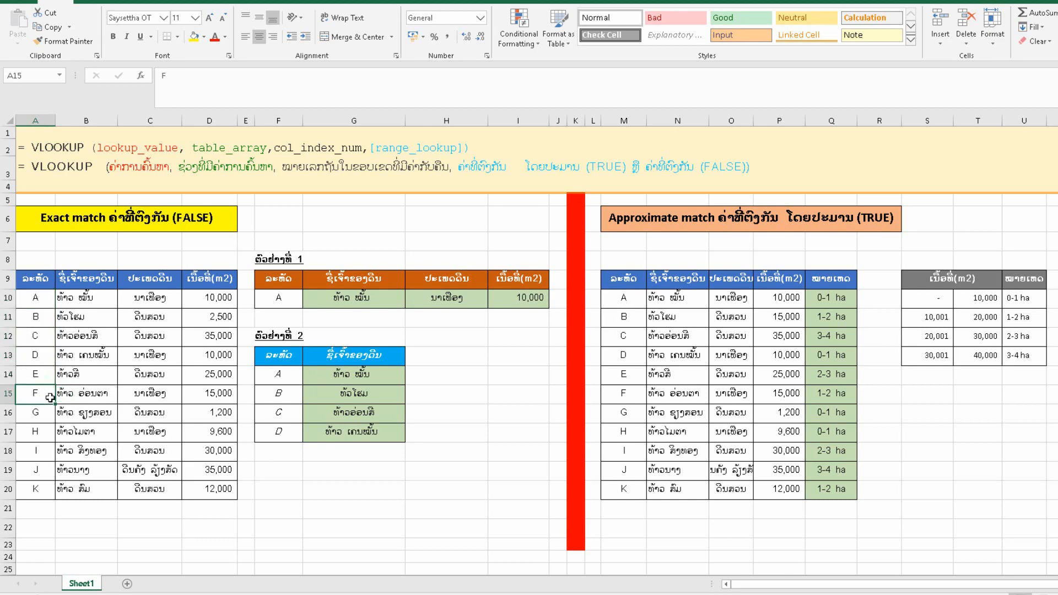
left_click(129, 397)
left_click(95, 394)
left_click(144, 395)
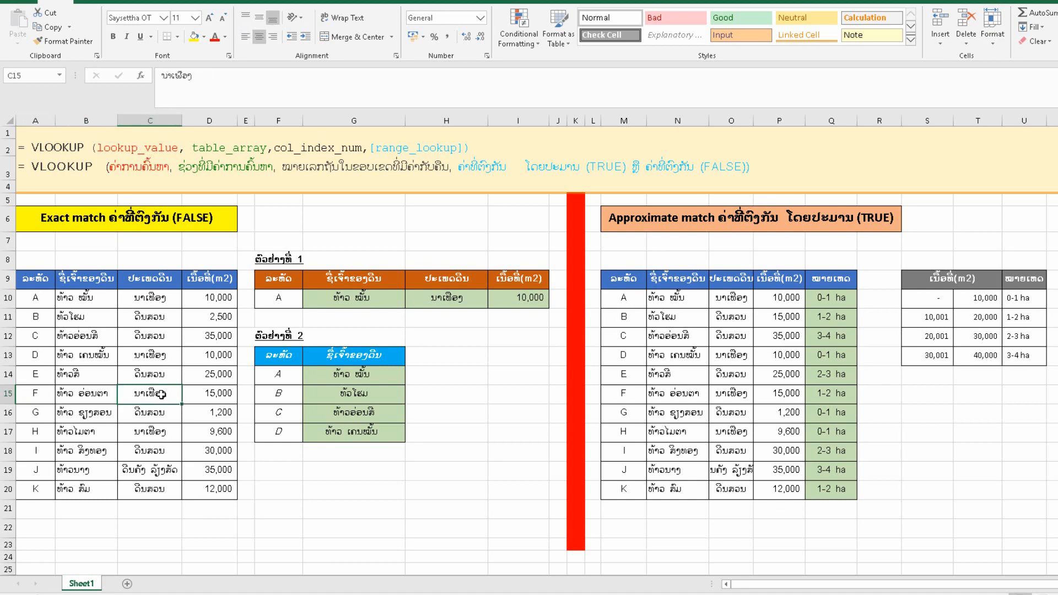
left_click(194, 392)
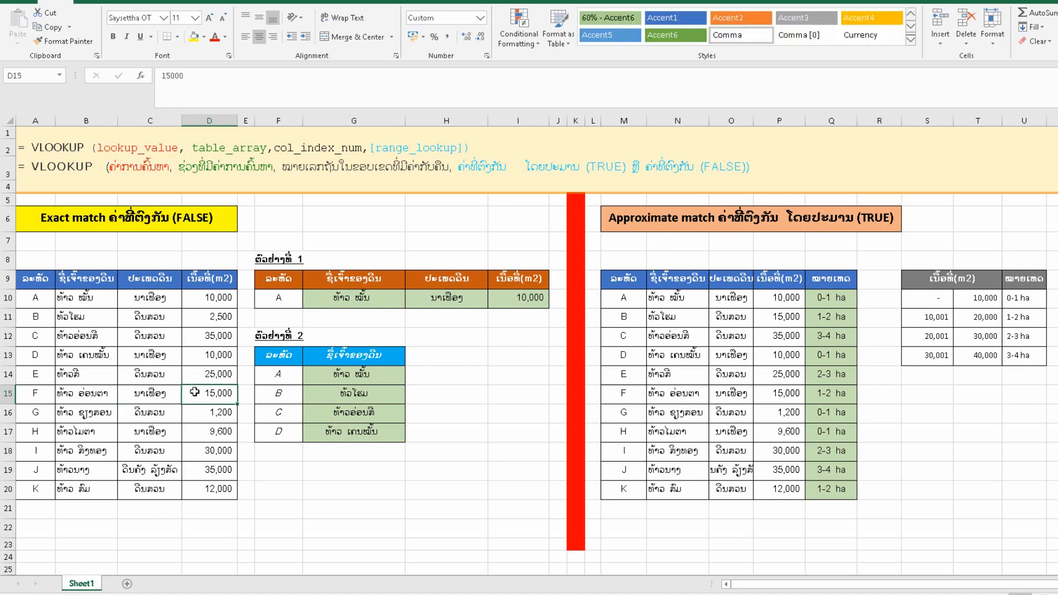
- Review the lookup value in F10 against the code column and the table array A9:D20
left_click(278, 298)
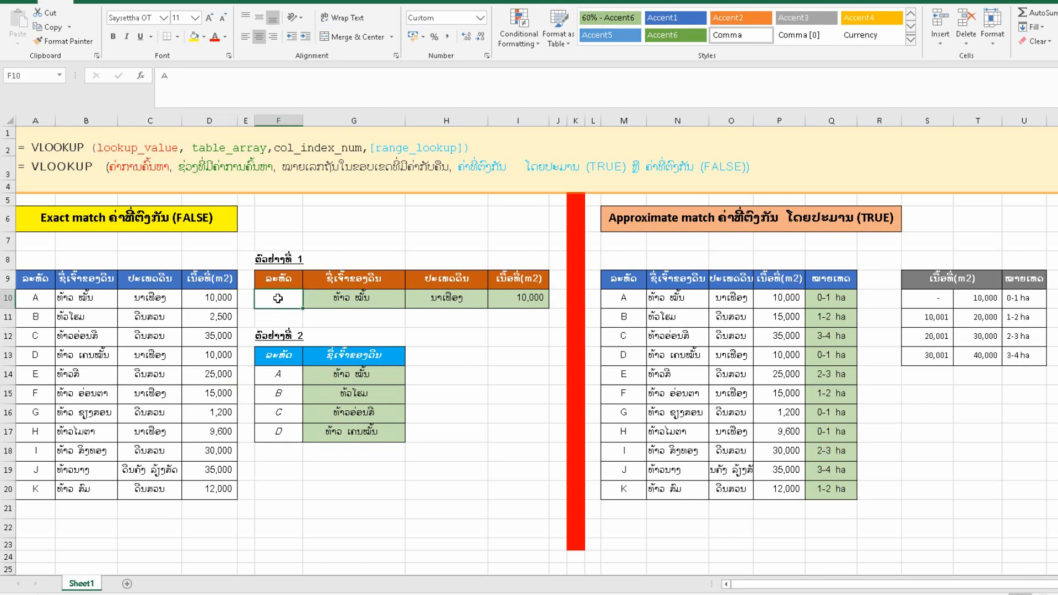
left_click(40, 305)
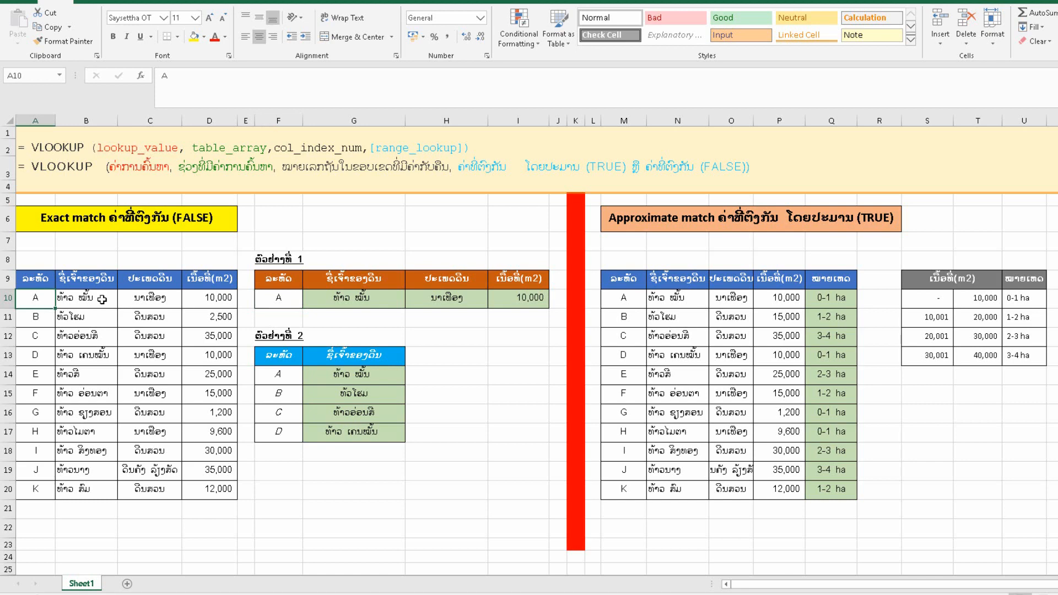
left_click(267, 298)
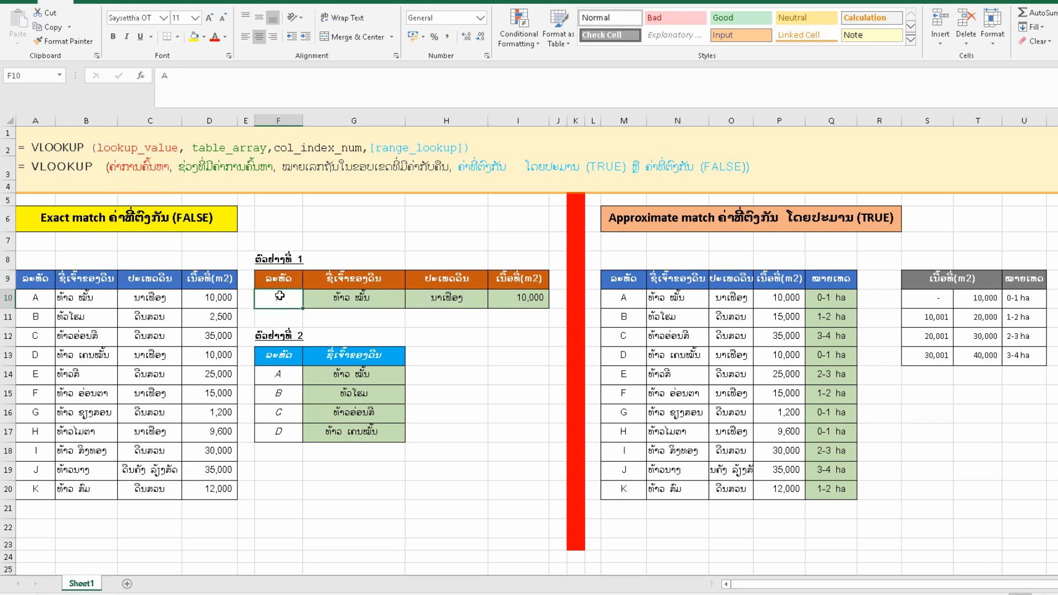
left_click_drag(33, 279, 208, 488)
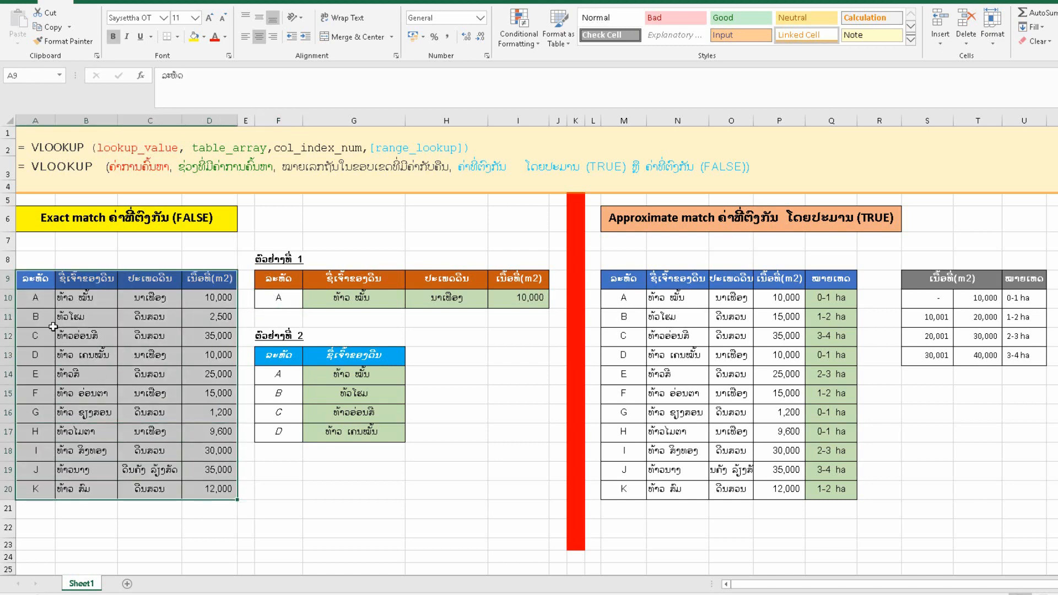
left_click(32, 301)
left_click(271, 298)
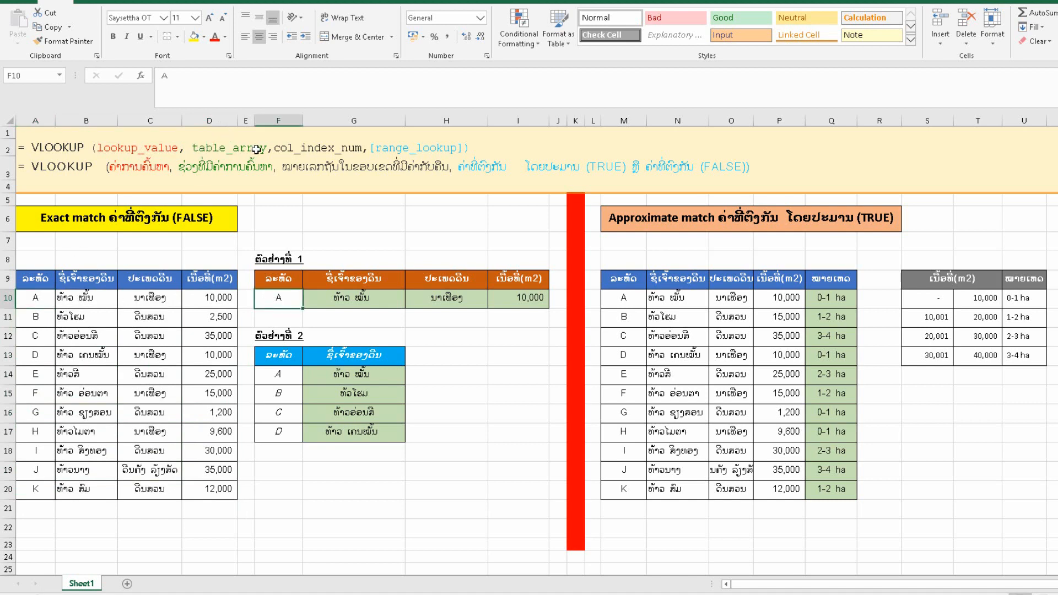
mouse_move(35, 280)
left_mouse_down()
mouse_move(111, 436)
mouse_move(232, 491)
mouse_move(231, 510)
left_mouse_up()
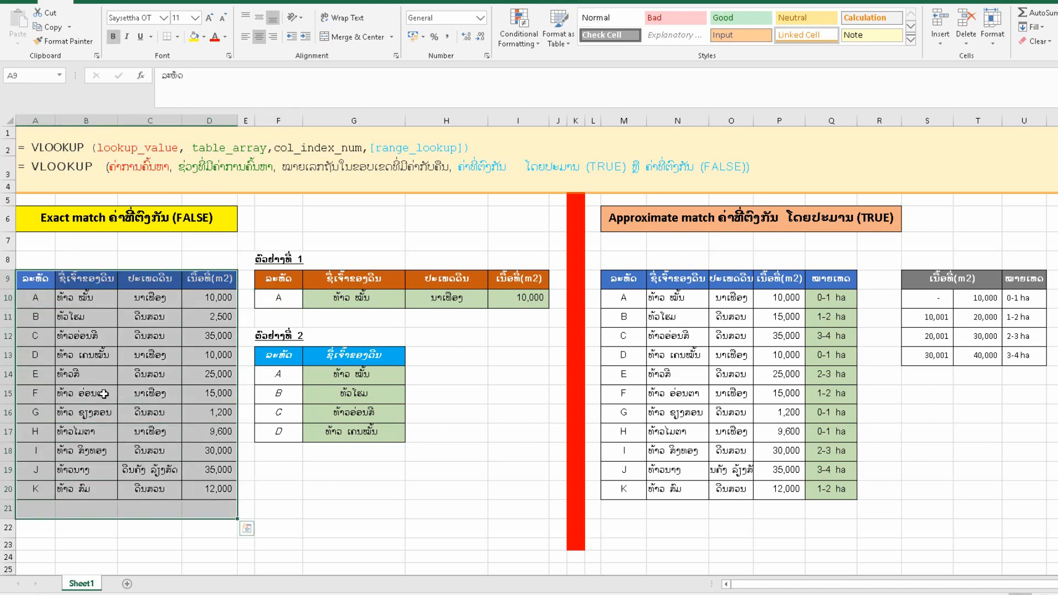
left_click(40, 300)
left_click(102, 357)
left_click(181, 467)
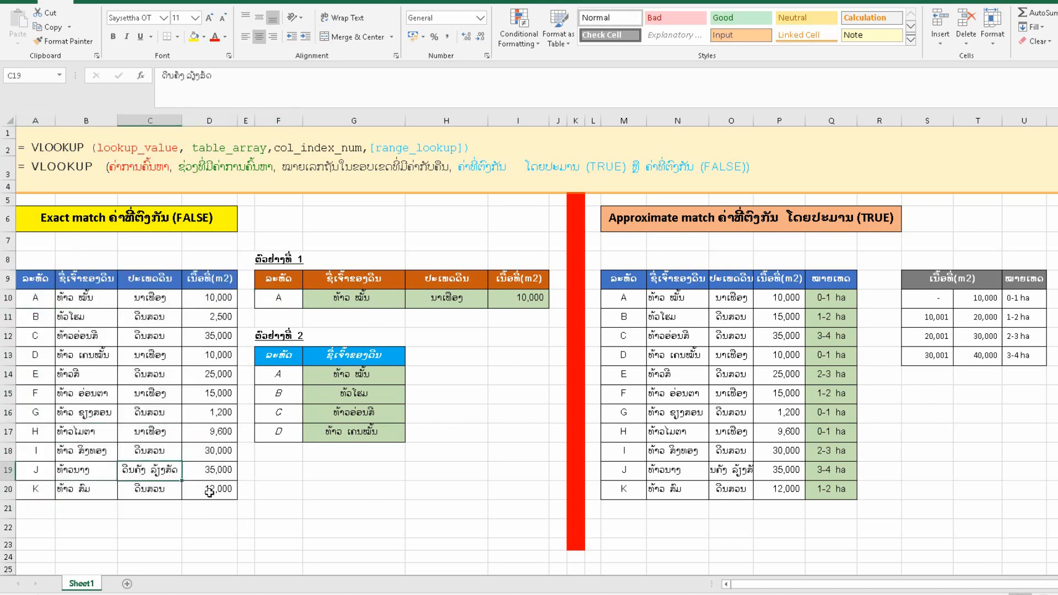
left_click(210, 492)
left_click_drag(34, 282, 208, 491)
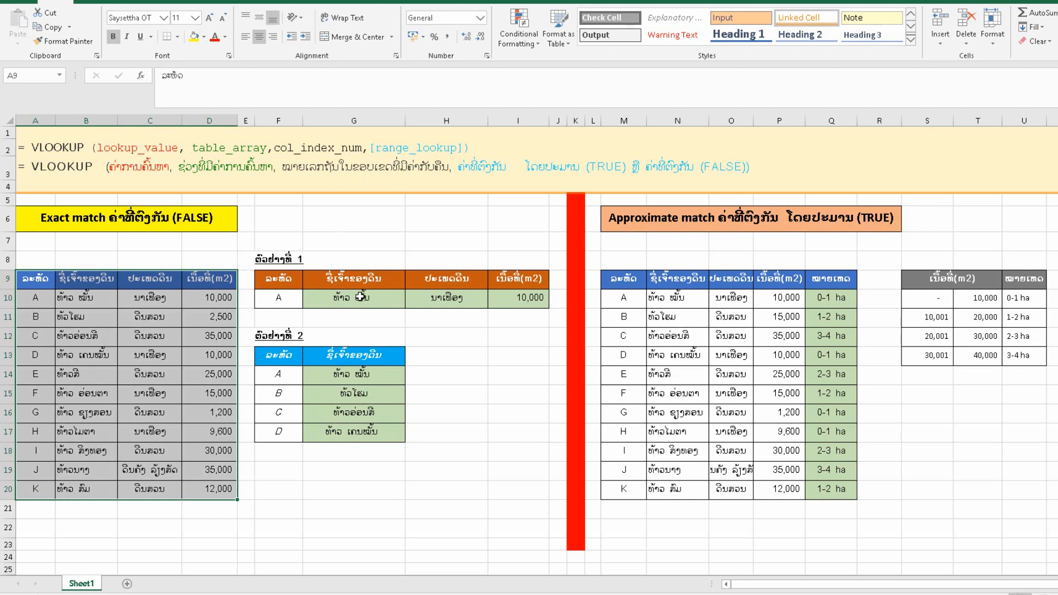
- Match the owner name header in G9 to column B of the source table to identify the column index
left_click(322, 281)
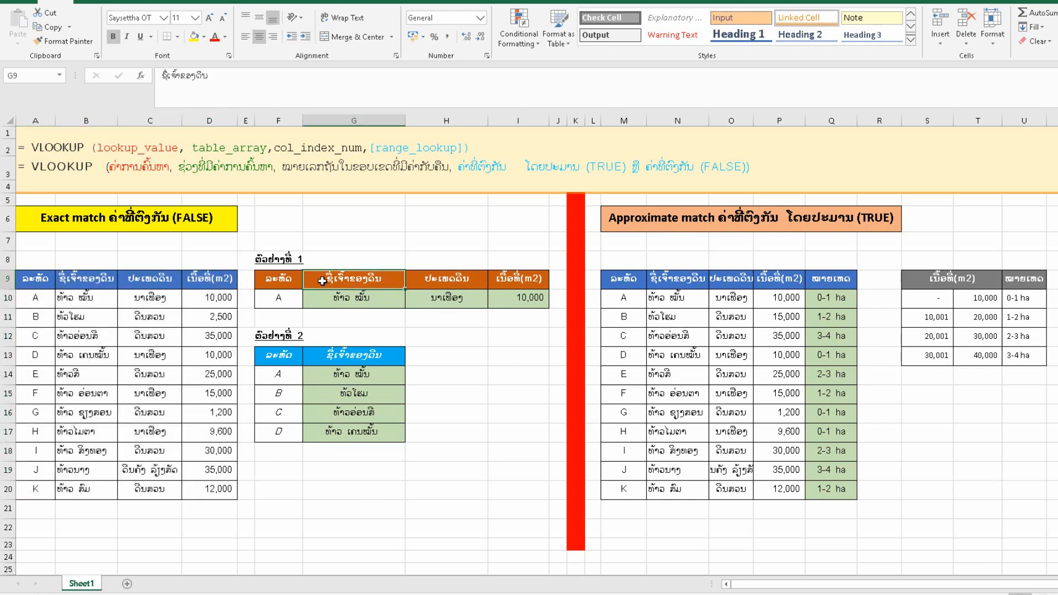
left_click(360, 295)
left_click(358, 282)
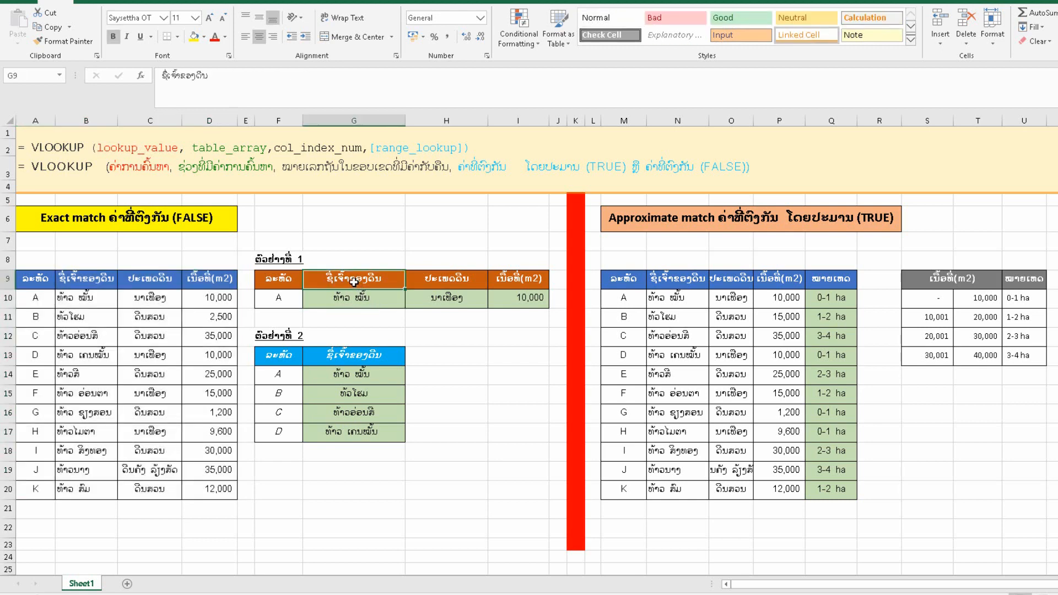
left_click(90, 120)
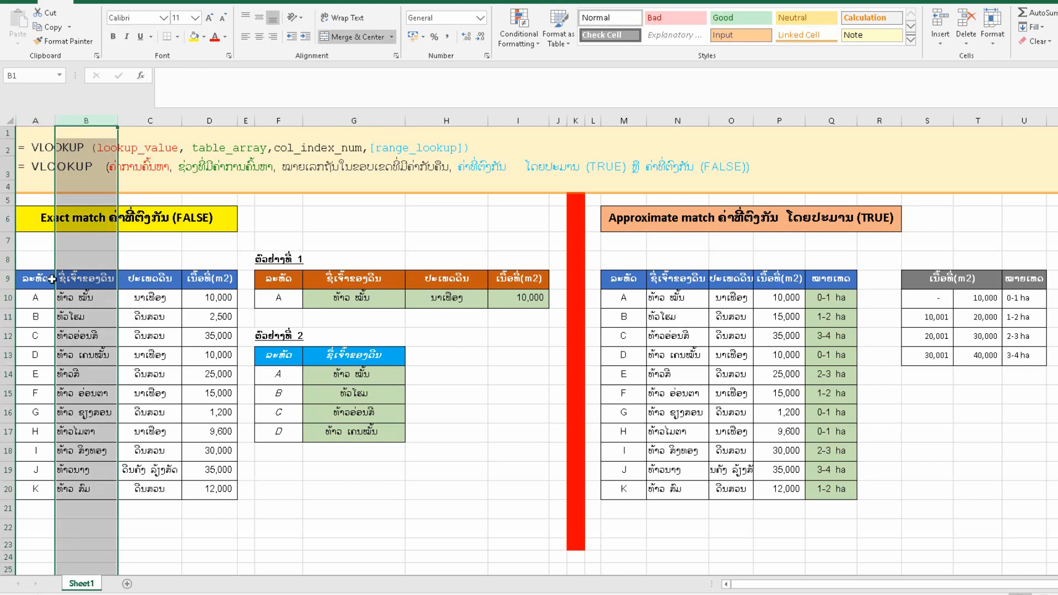
left_click_drag(36, 279, 220, 487)
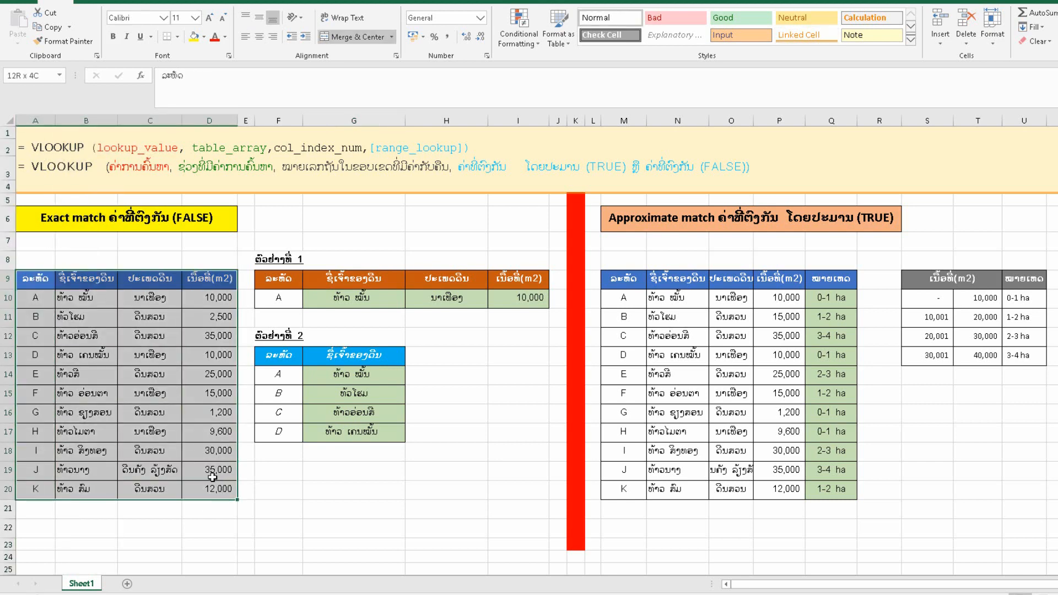
left_click(35, 279)
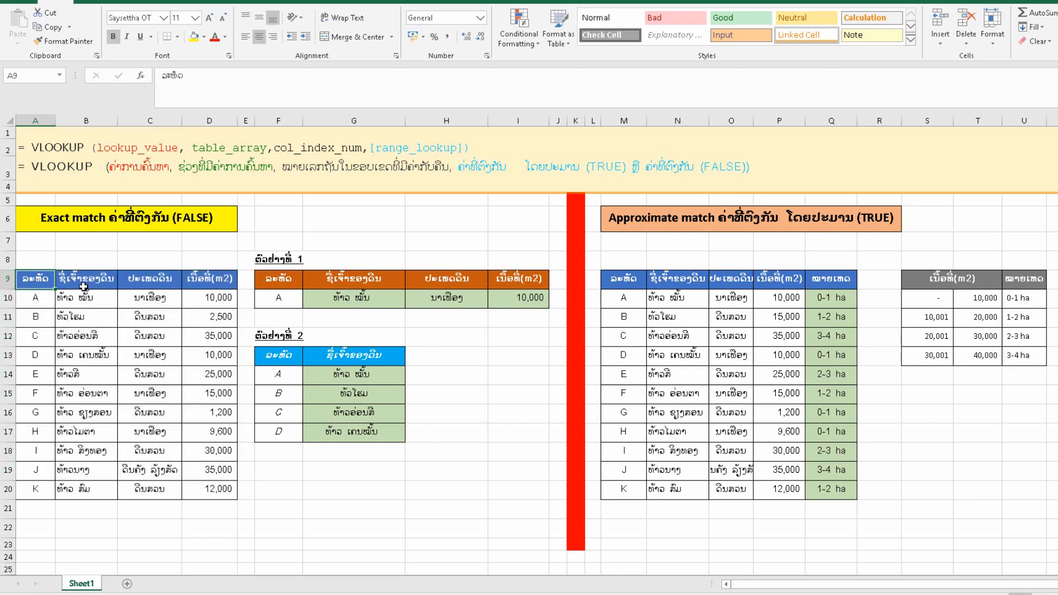
left_click(84, 283)
left_click(94, 120)
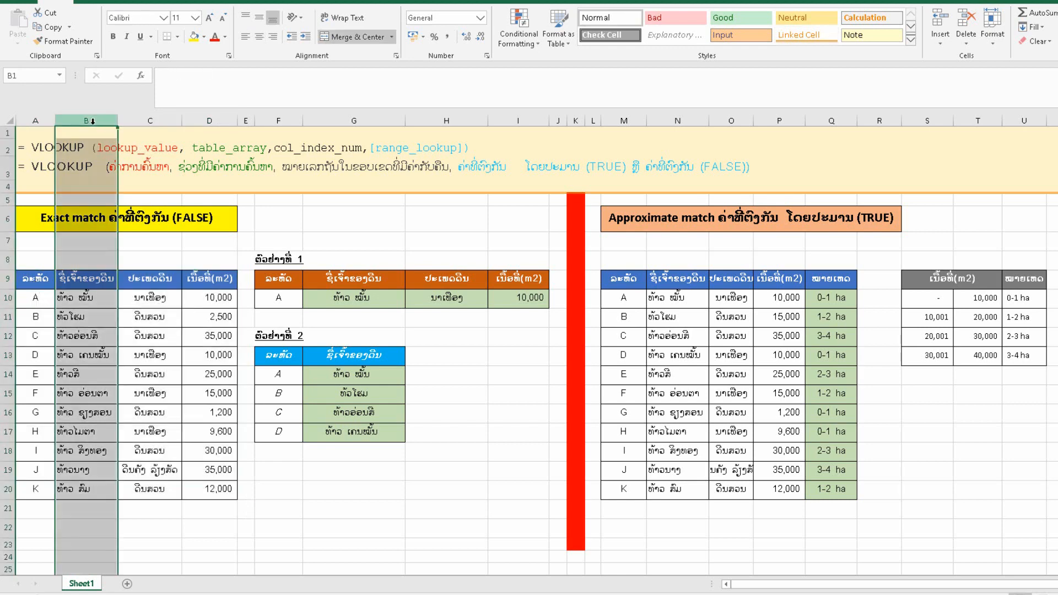
left_click(81, 283)
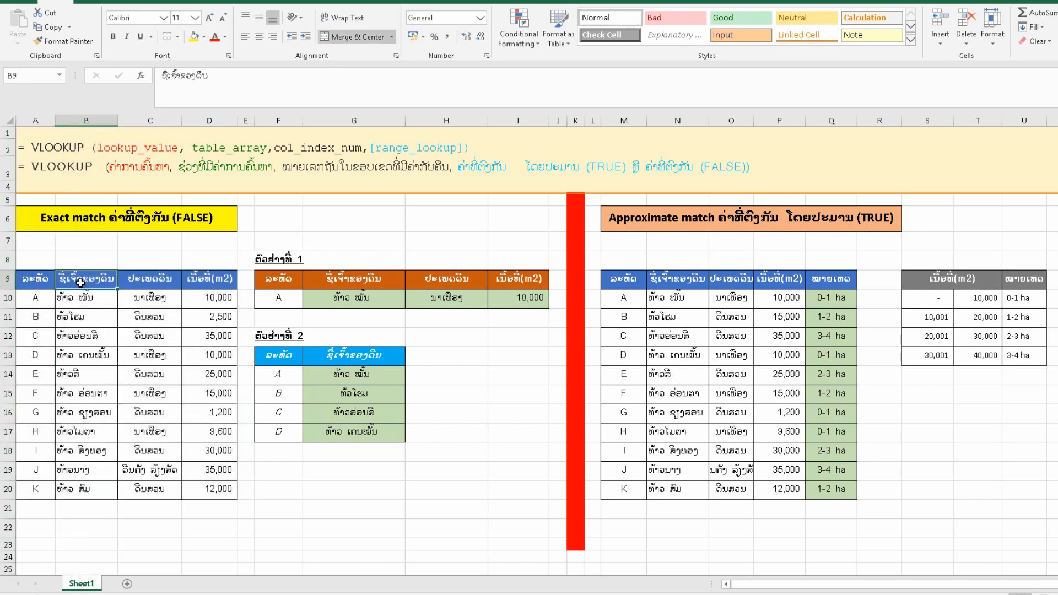
- Review the col_index_num and range_lookup arguments in the VLOOKUP syntax line in row 2
left_click(366, 295)
left_click(325, 153)
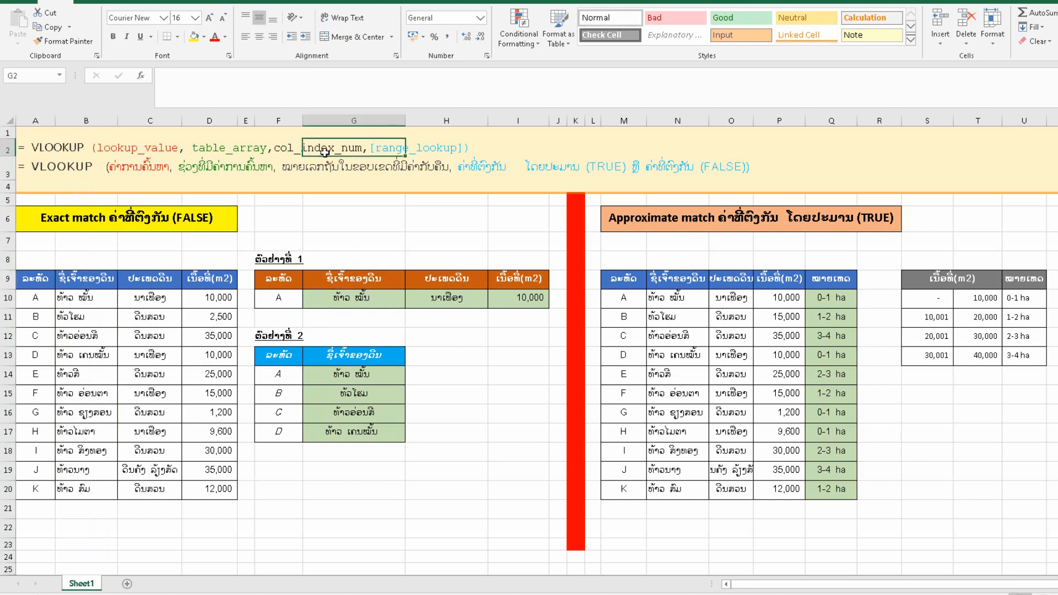
left_click(424, 153)
left_click(387, 152)
left_click(370, 219)
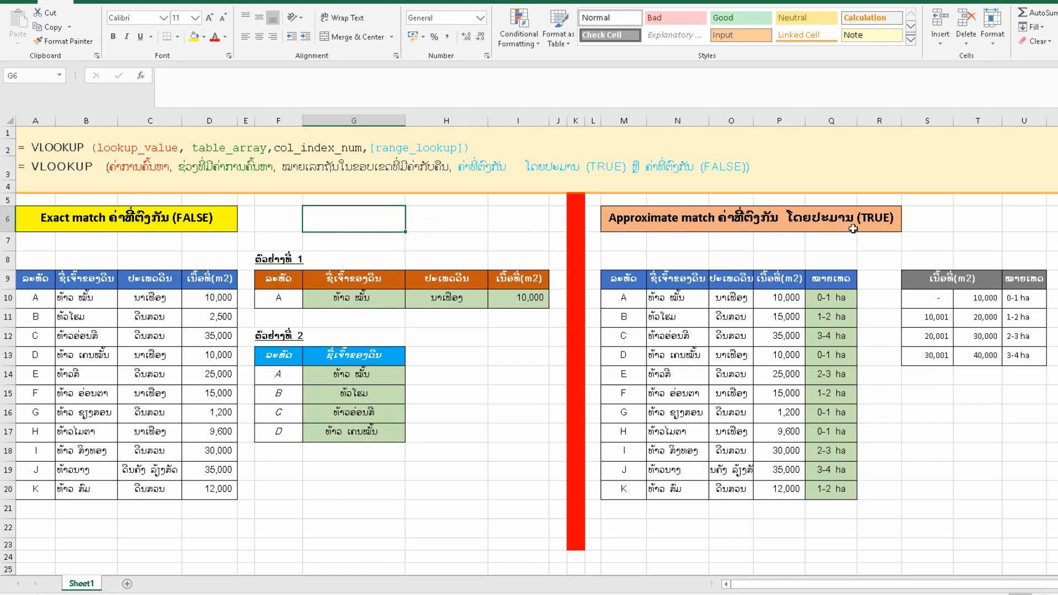
- Examine the approximate-match example: its heading in M6, the area in P10 and the VLOOKUP formulas with TRUE in Q10:Q20
left_click(838, 214)
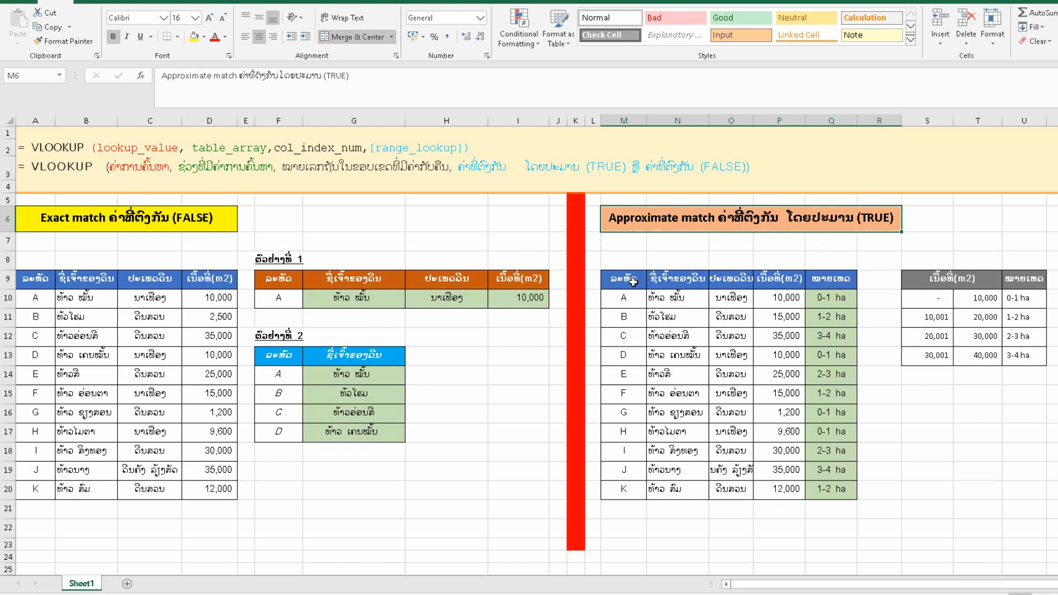
left_click_drag(828, 410, 827, 487)
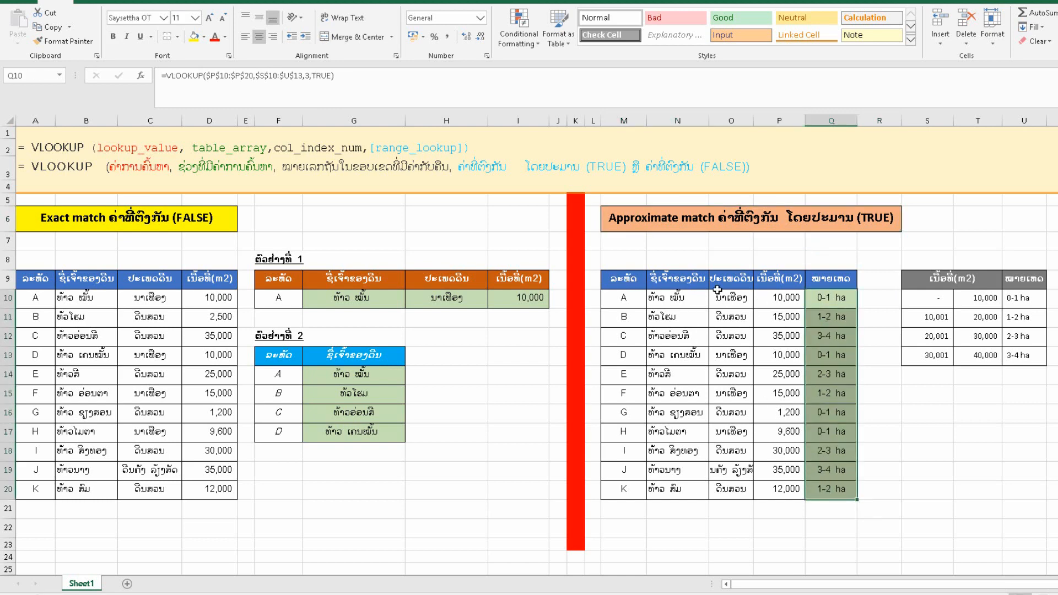
left_click(837, 300)
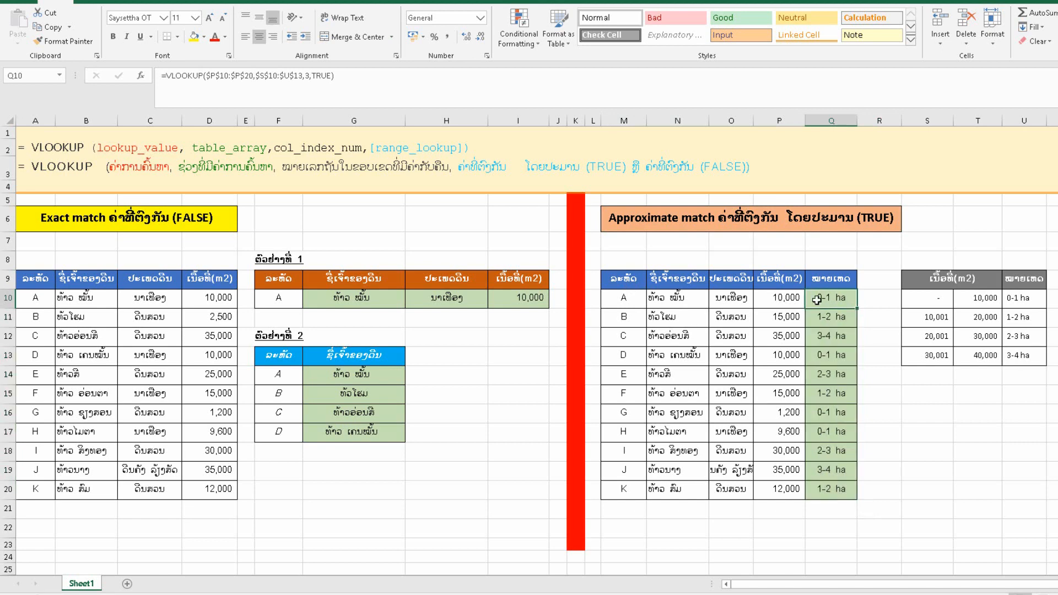
left_click(784, 300)
left_click_drag(827, 300, 827, 489)
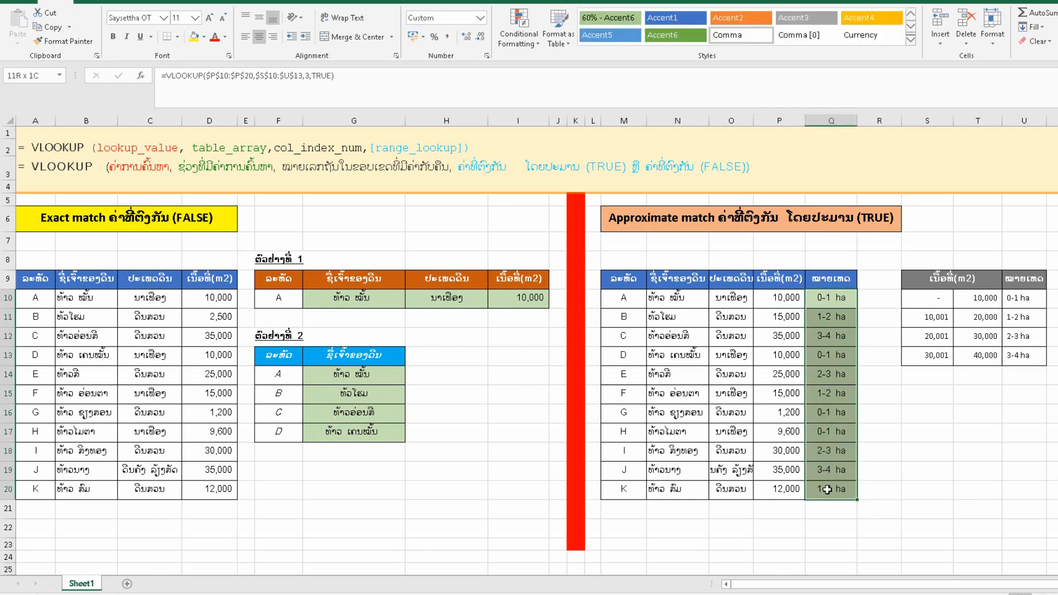
left_click(831, 301)
left_click(828, 320)
left_click(828, 349)
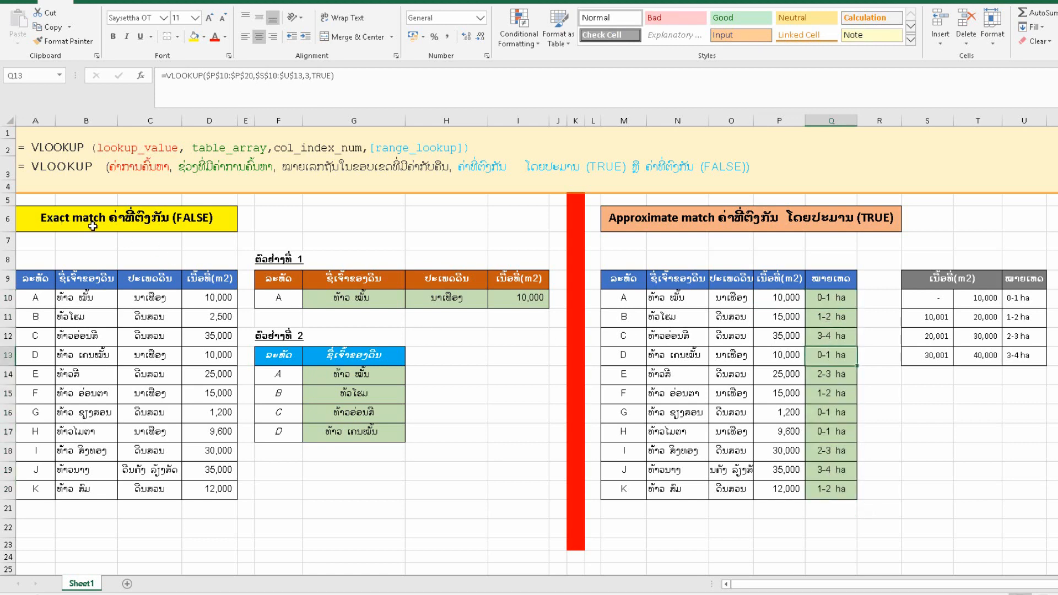
- Review exact-match example 1, relating the lookup code in F10 and source table A9:D20 to the formulas in G10:I10
left_click(287, 299)
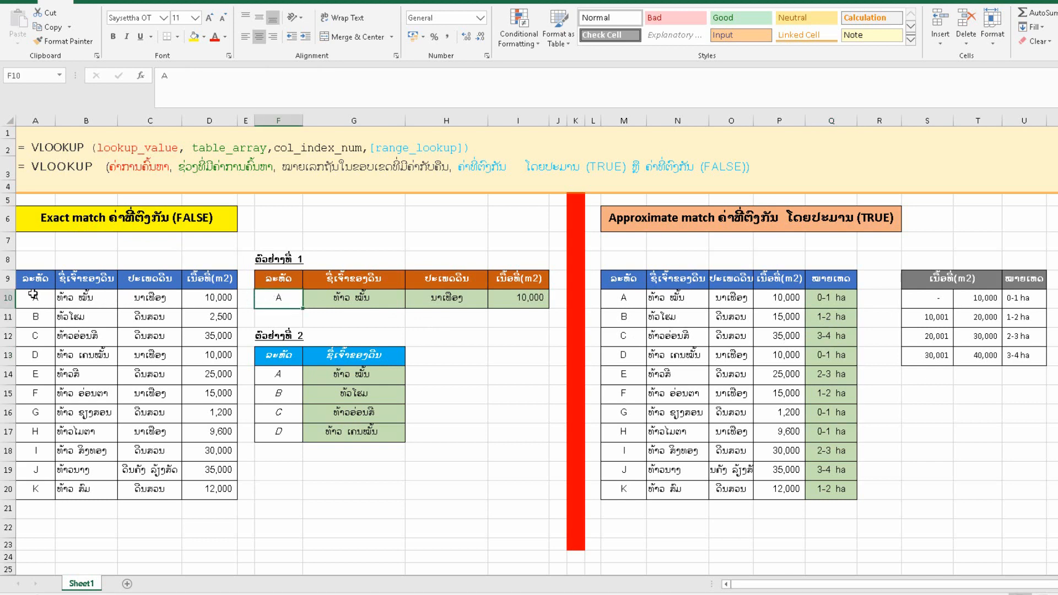
left_click_drag(33, 294, 224, 491)
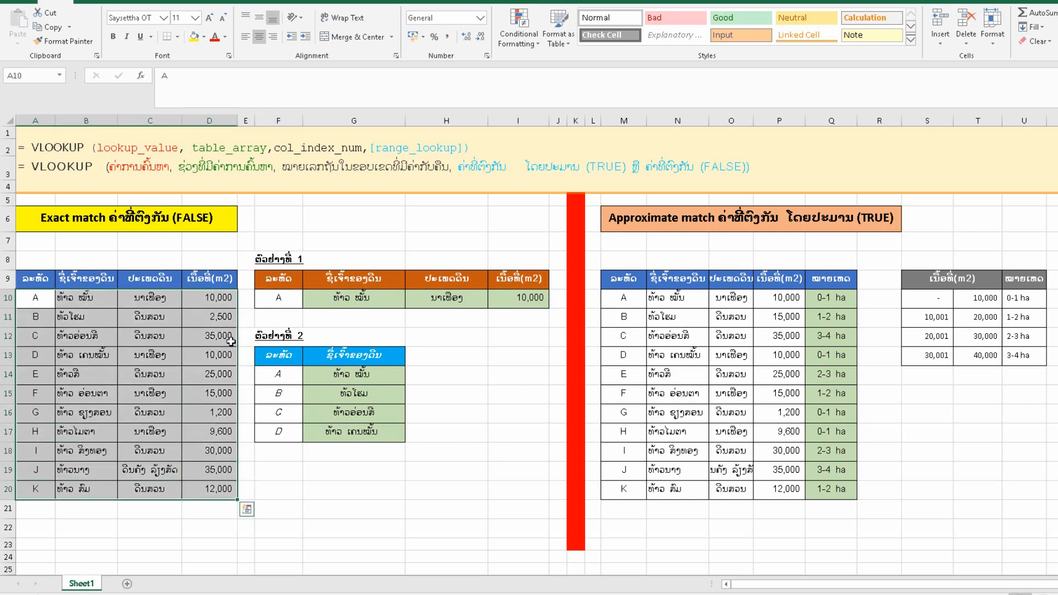
left_click(279, 300)
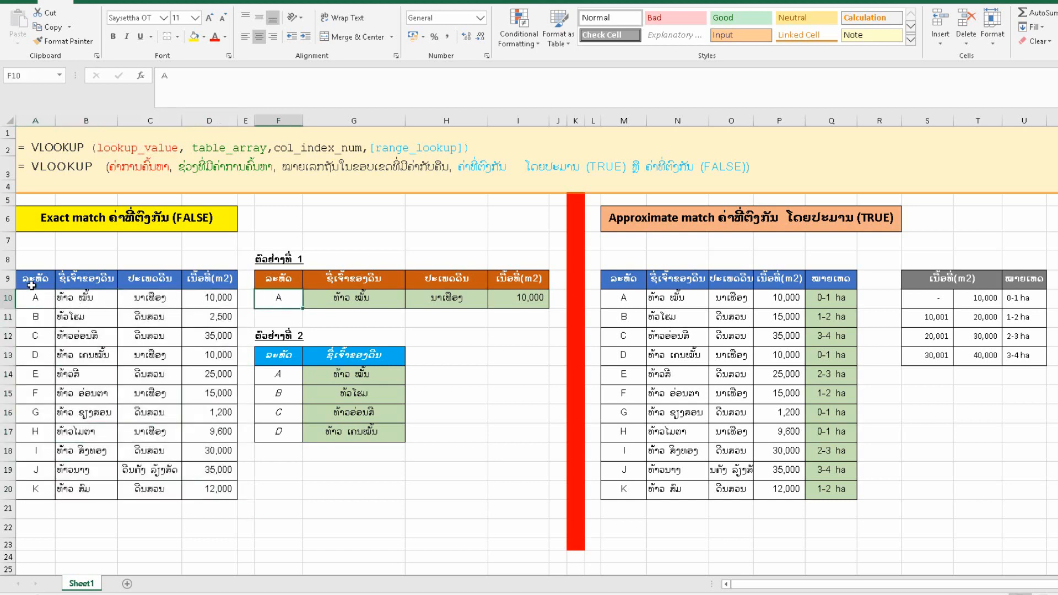
left_click_drag(31, 285, 221, 492)
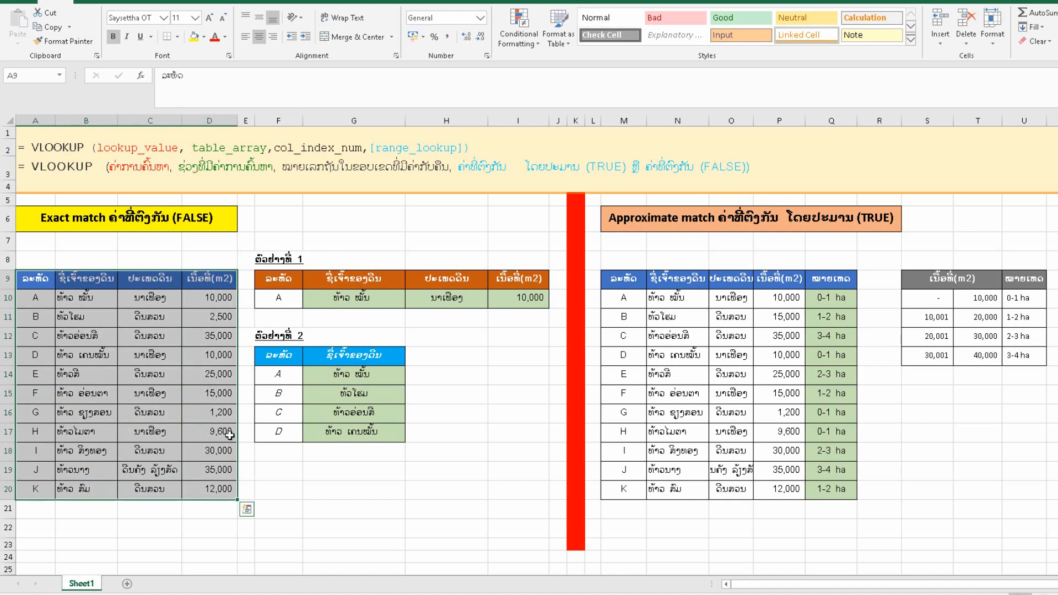
left_click(358, 300)
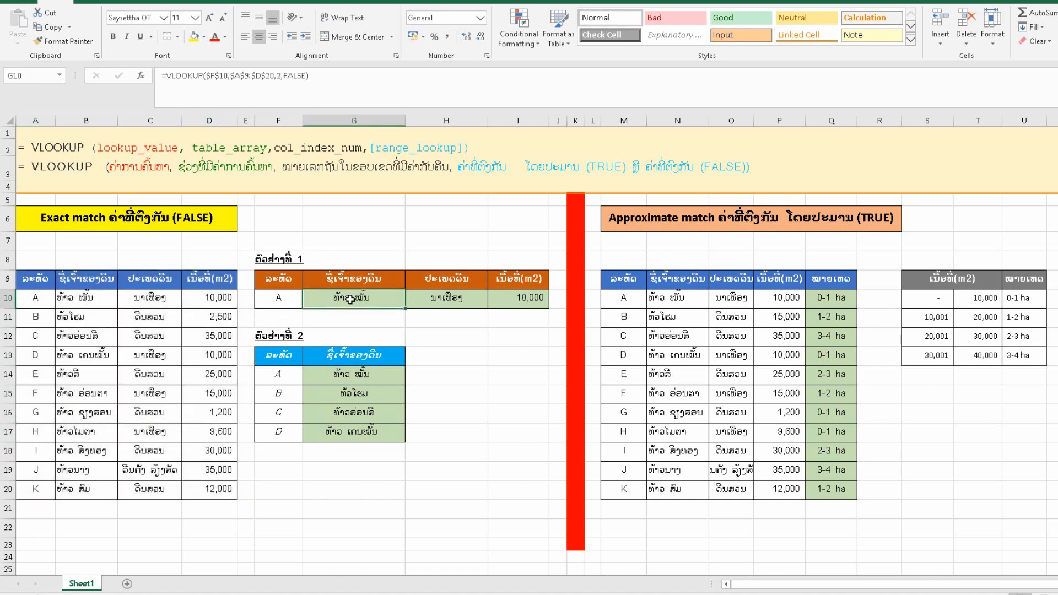
left_click(439, 298)
left_click(518, 296)
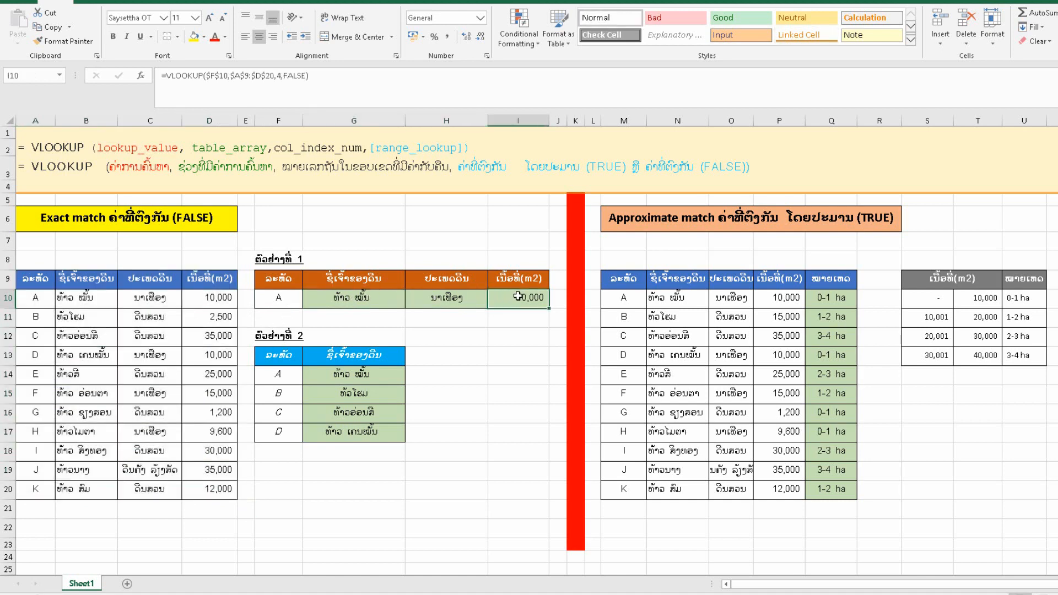
- Set the lookup code in F10 to B and inspect the owner, land type and area results in G10:I10
left_click(277, 296)
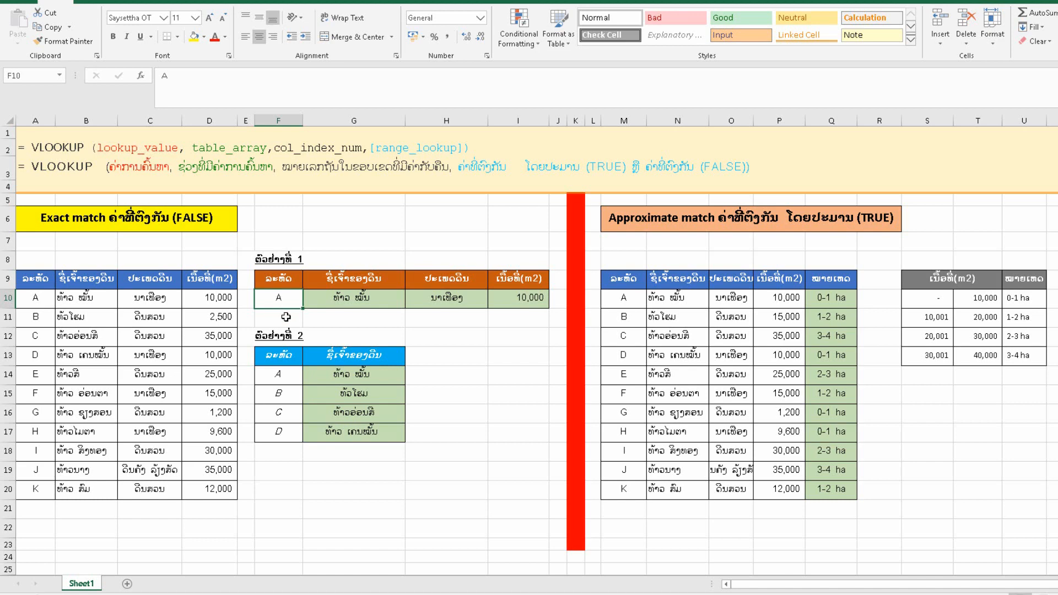
type("B")
left_click(351, 318)
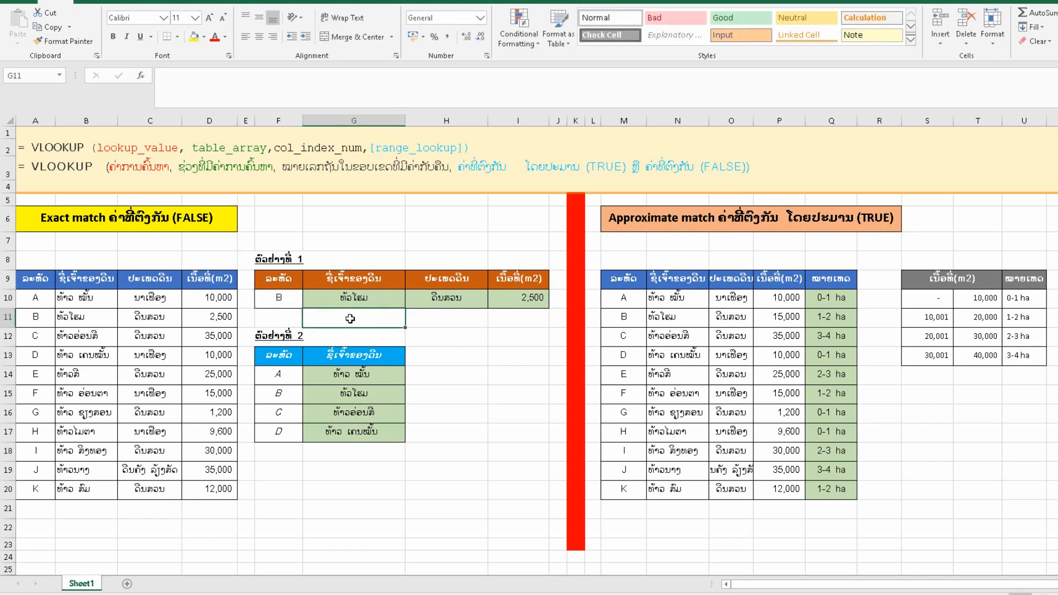
left_click(353, 299)
left_click(443, 299)
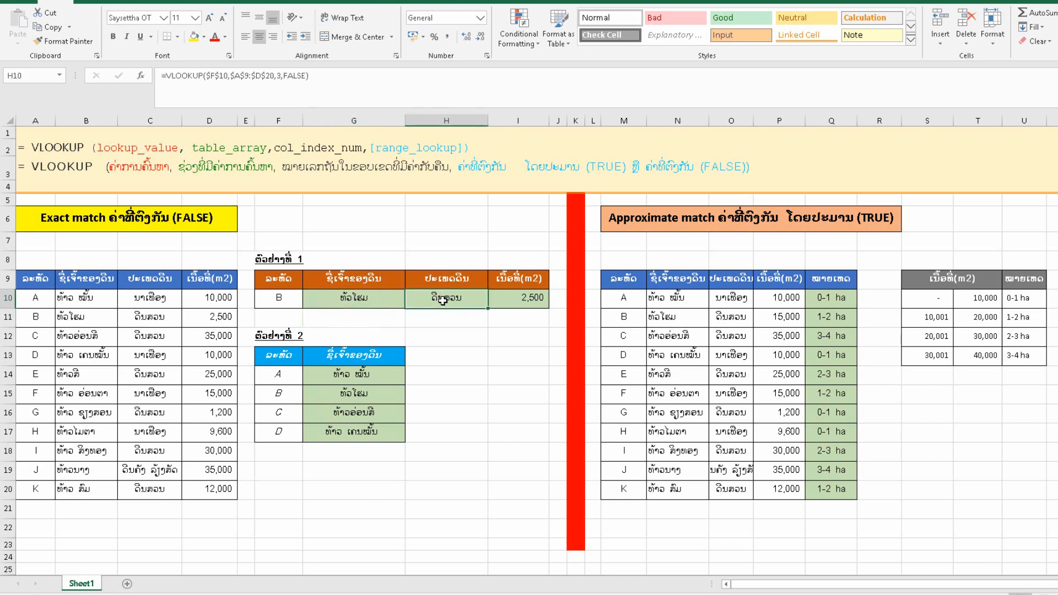
left_click(521, 301)
left_click(457, 301)
left_click(375, 300)
- Test the lookup with code Z in F10, which is not in the source table, and inspect the formula in G10
left_click(266, 300)
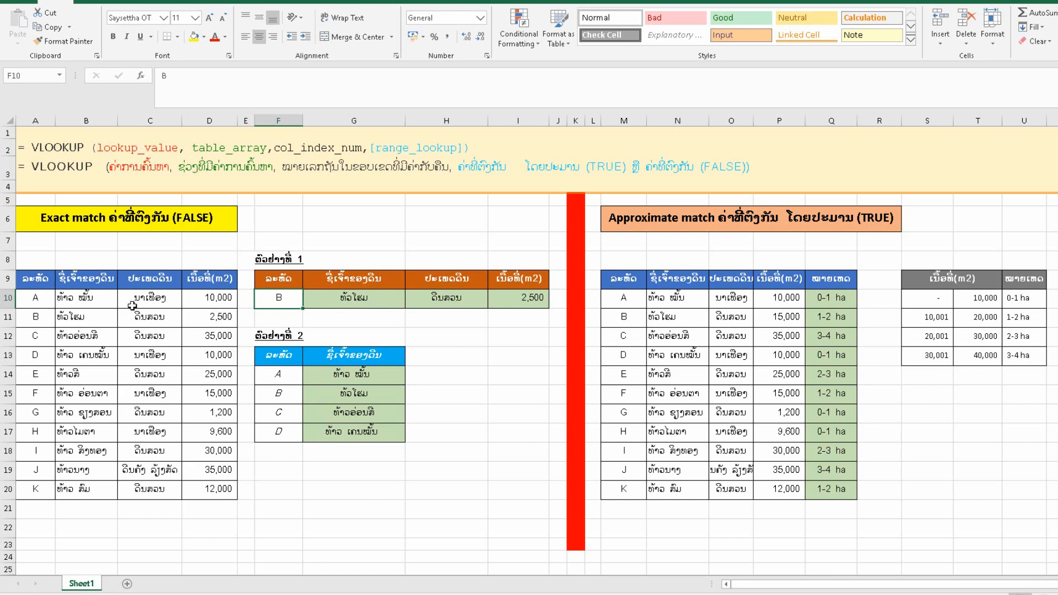
mouse_move(27, 282)
left_mouse_down()
mouse_move(104, 402)
mouse_move(189, 470)
mouse_move(206, 501)
left_mouse_up()
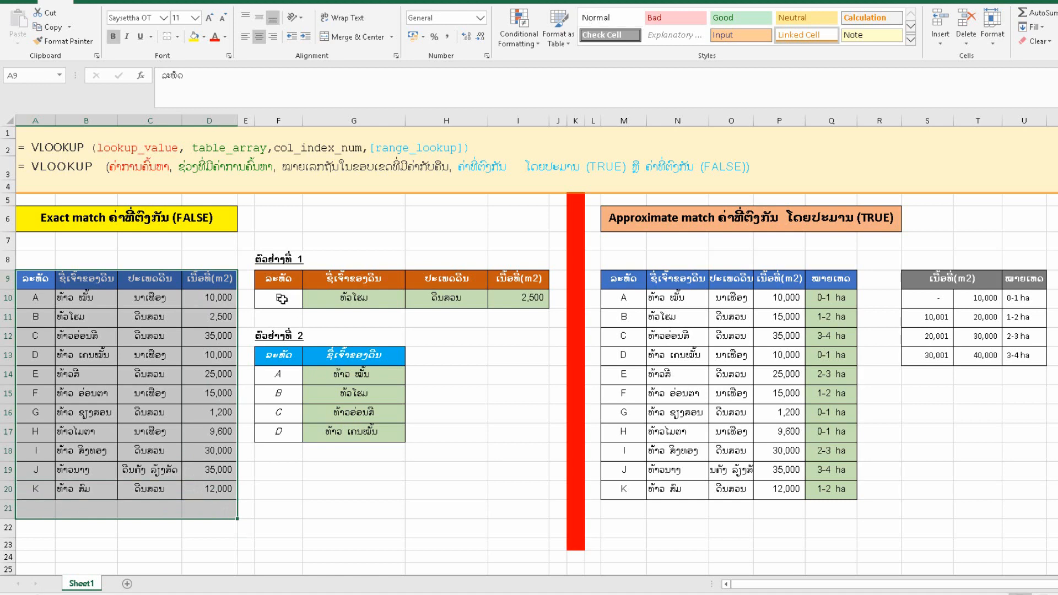
left_click(283, 299)
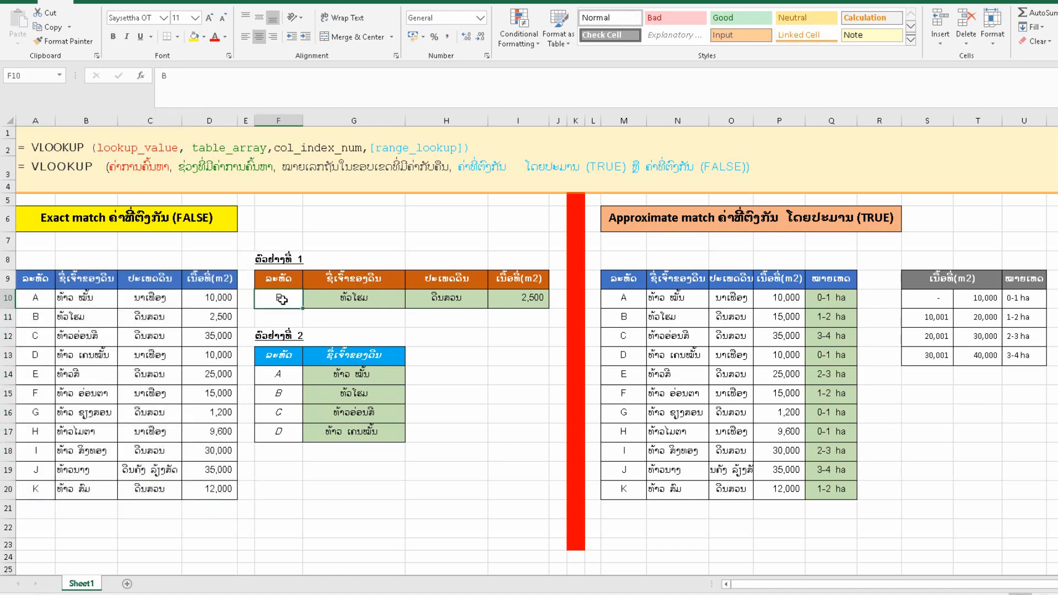
type("Z")
left_click(361, 299)
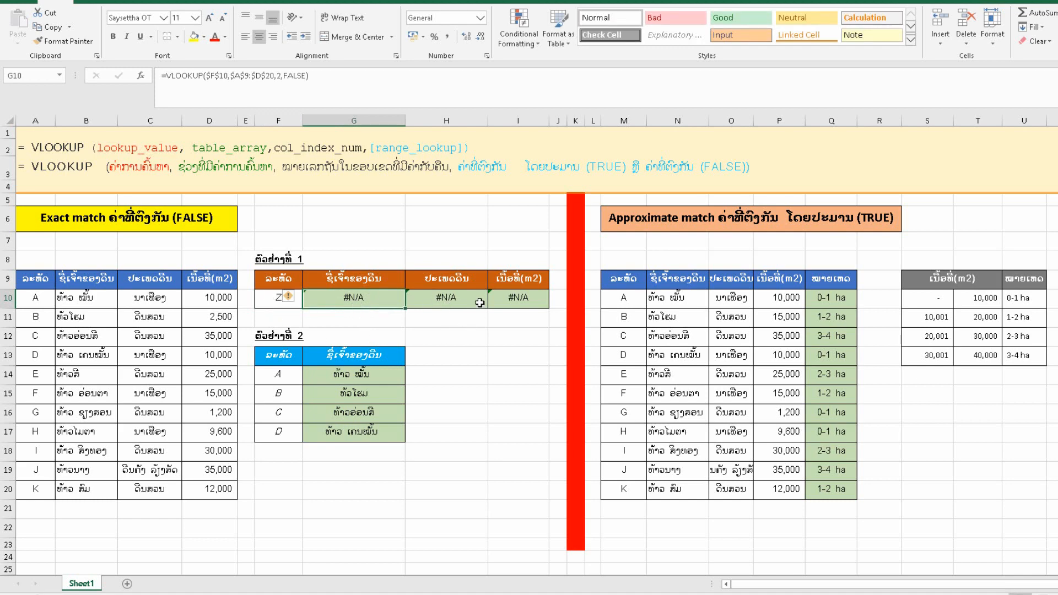
- Set the lookup code in F10 back to A
left_click(280, 299)
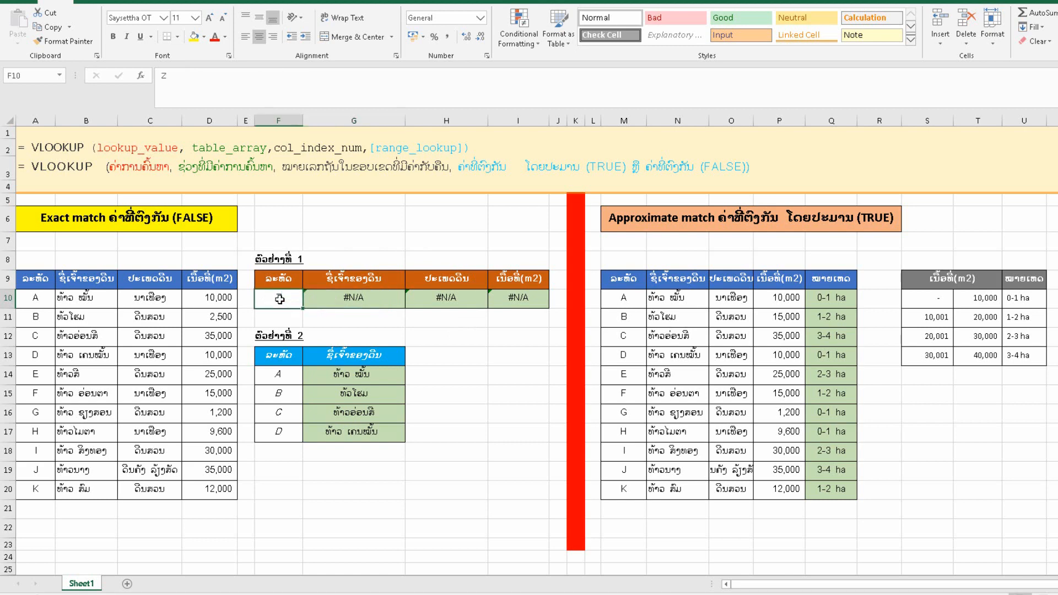
type("A")
left_click(444, 334)
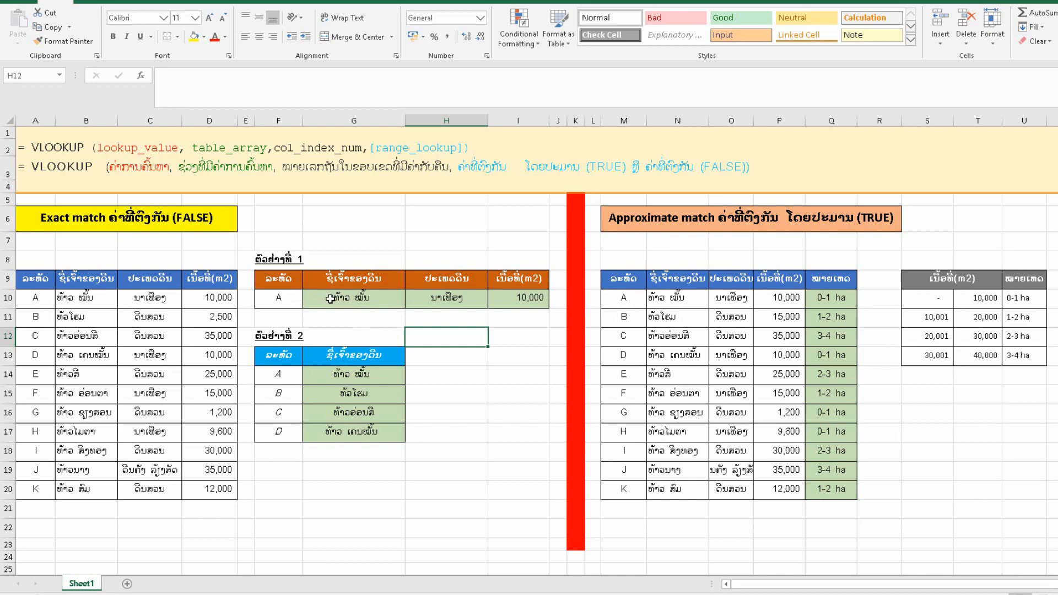
- Clear the existing lookup formulas from G10:I10, G14:G17 and Q10:Q20
left_click_drag(329, 299, 519, 299)
key("Delete")
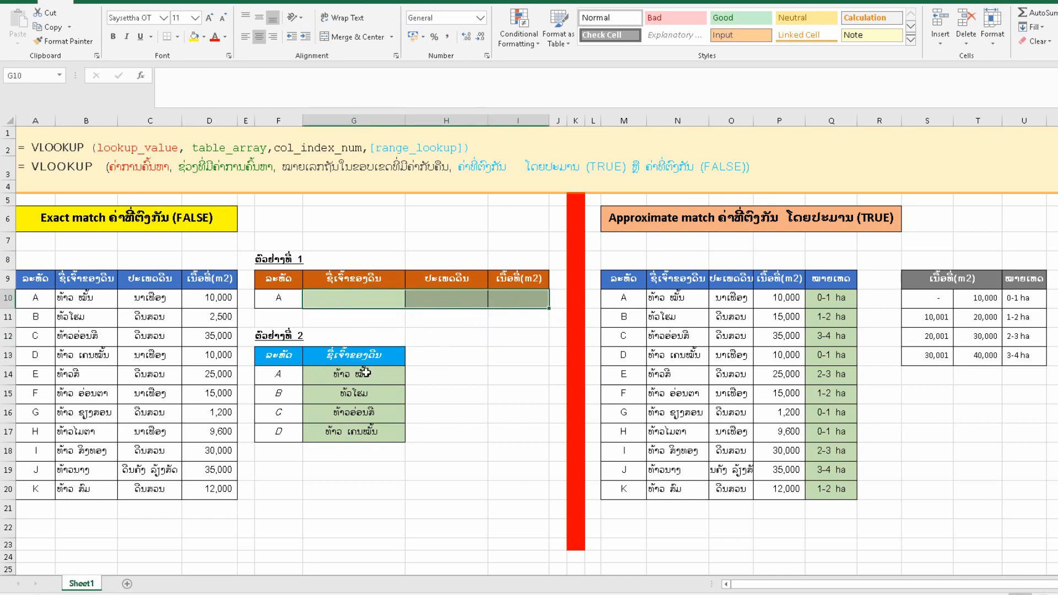
left_click_drag(366, 373, 362, 431)
key("Delete")
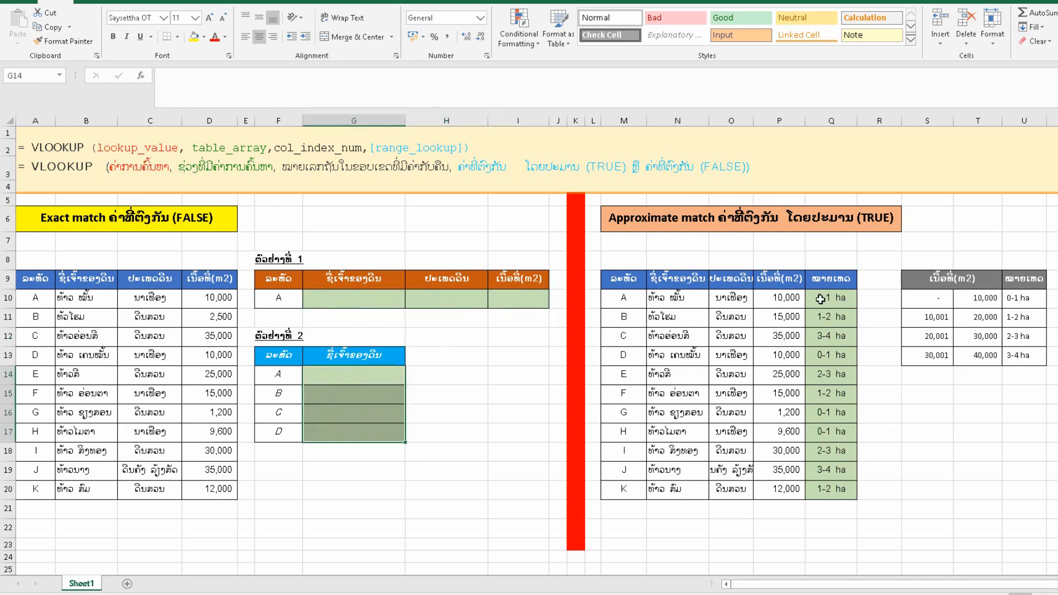
left_click_drag(821, 298, 863, 499)
key("Delete")
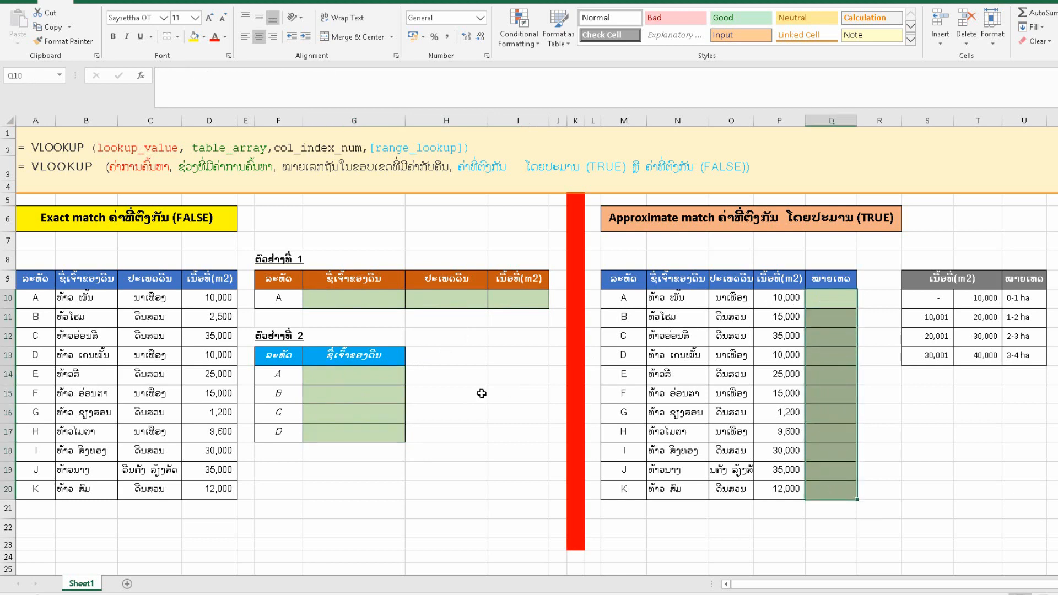
left_click(389, 334)
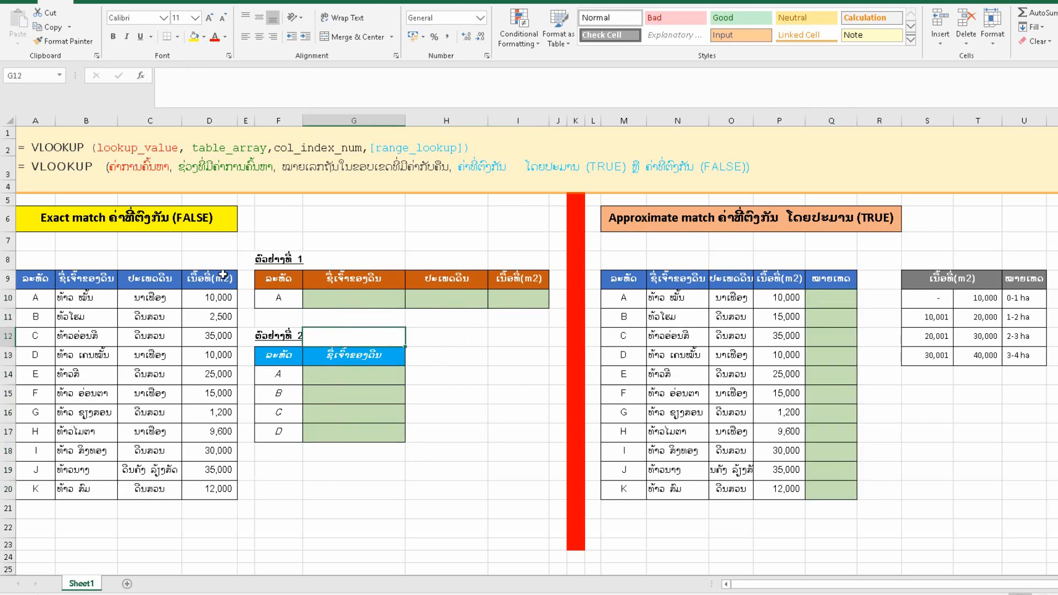
- Set the example 1 lookup code in F10 to F
left_click(315, 295)
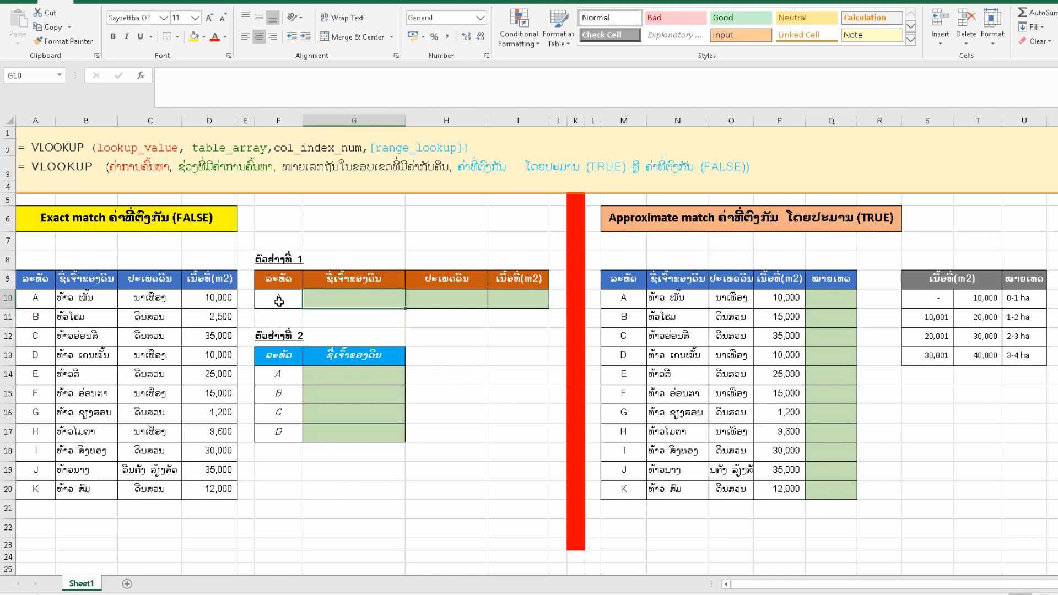
left_click(280, 299)
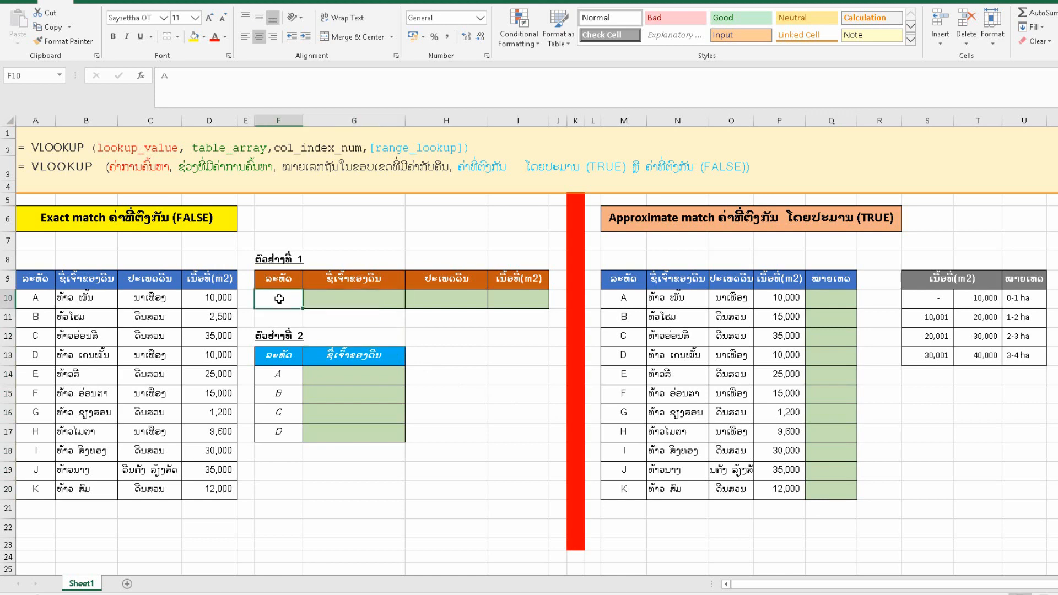
type("F")
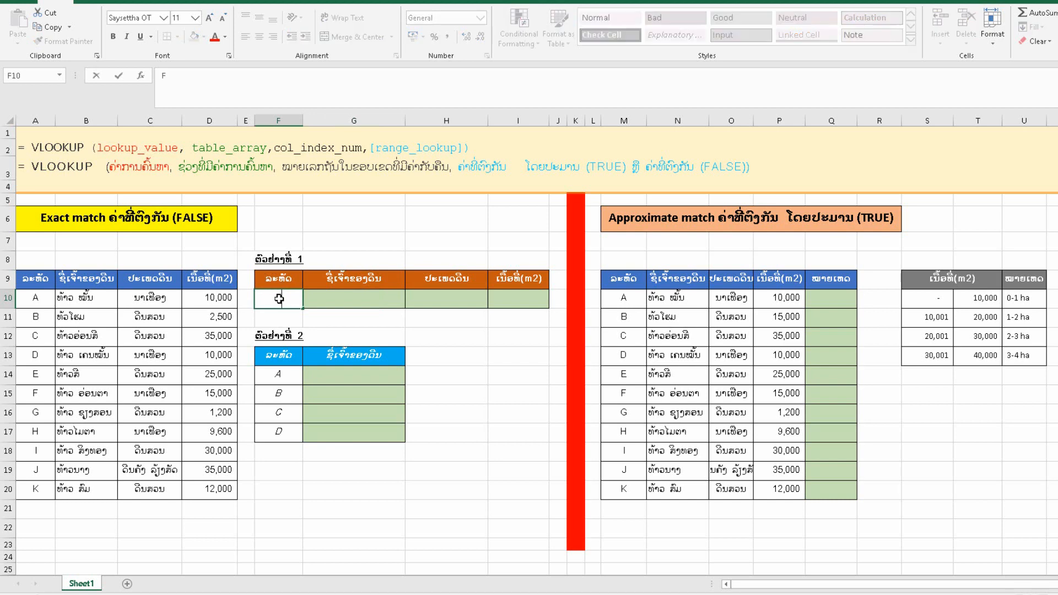
- Write the formula =VLOOKUP(F10,A9:D20,2,FALSE) in G10 to look up the owner name by exact match
left_click(324, 301)
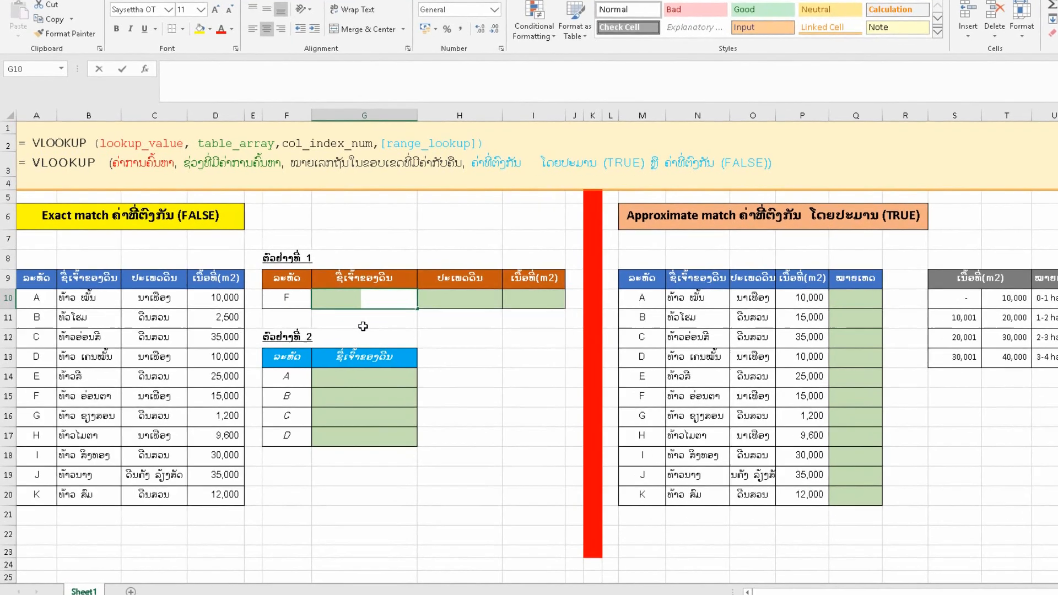
type("=")
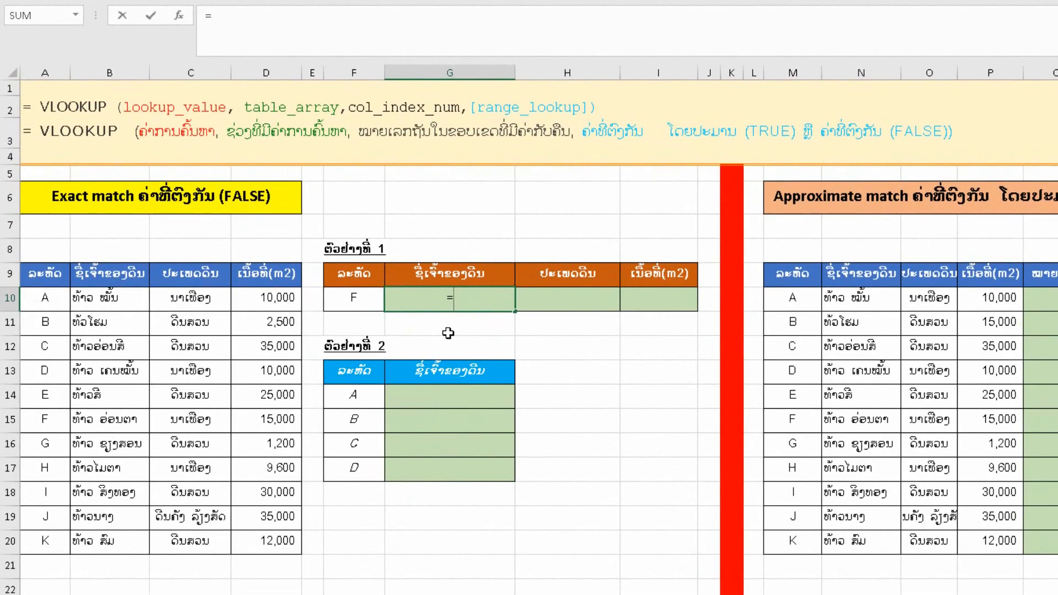
type("VL")
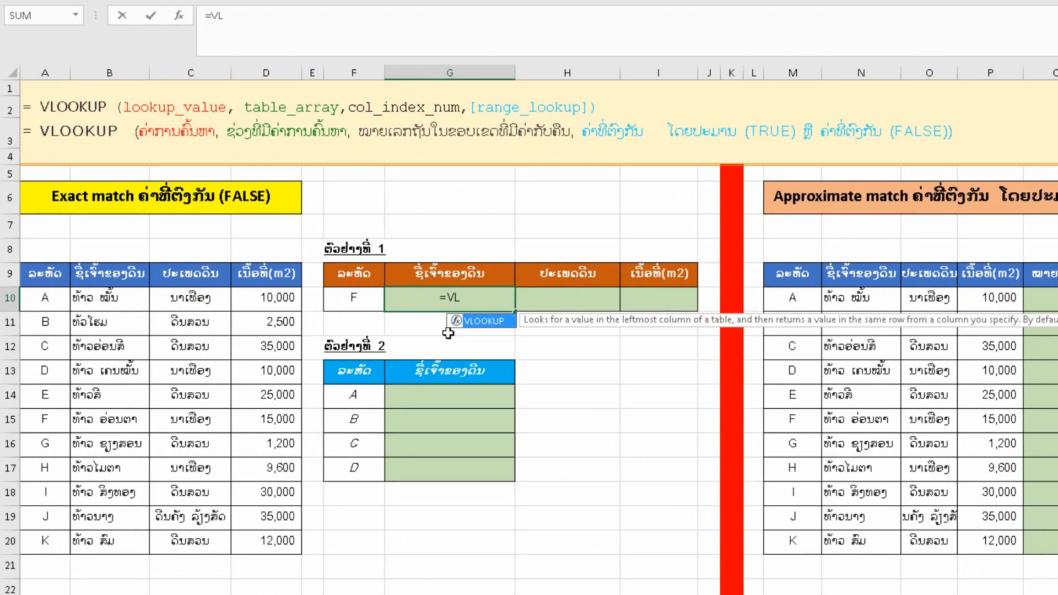
double_click(485, 321)
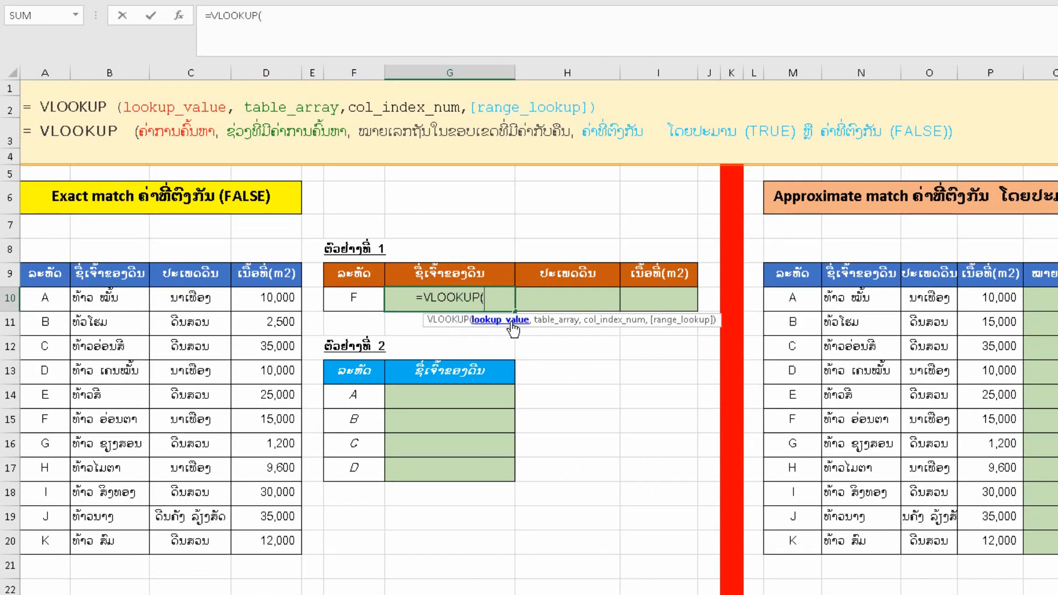
left_click(349, 298)
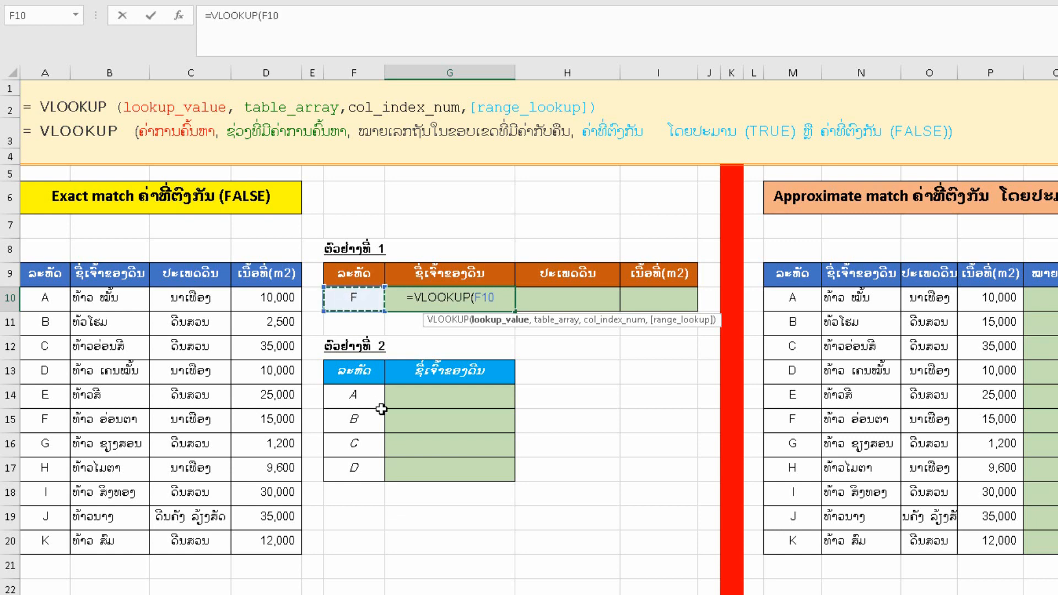
type(",")
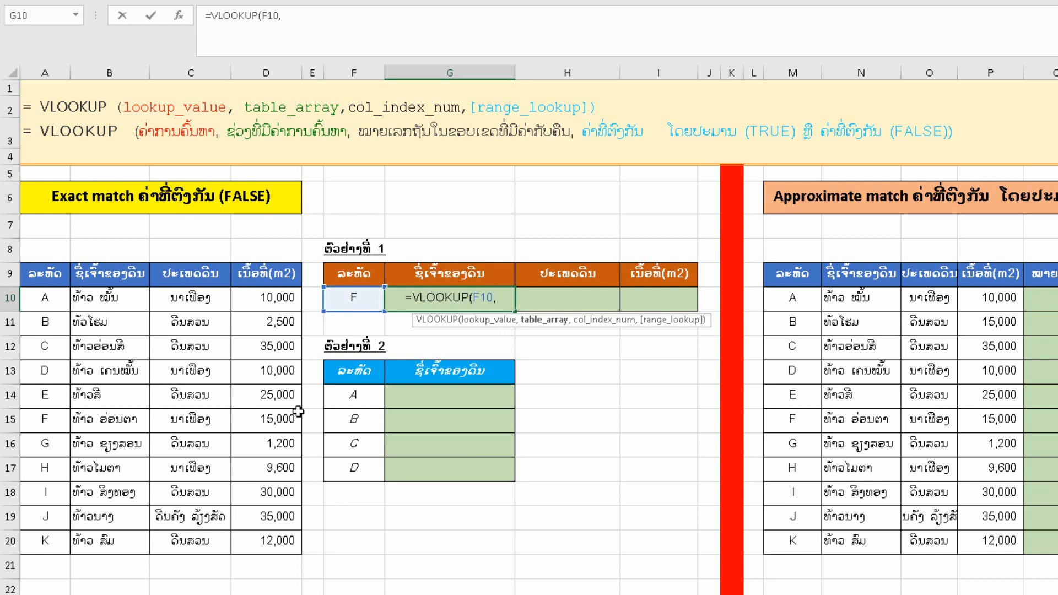
left_click_drag(29, 274, 267, 541)
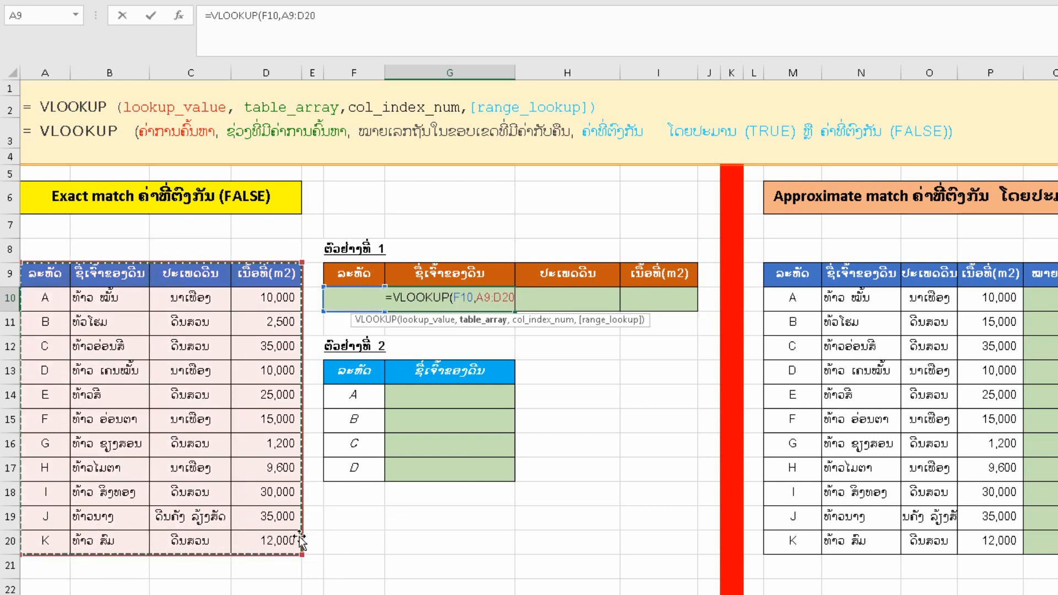
type(",")
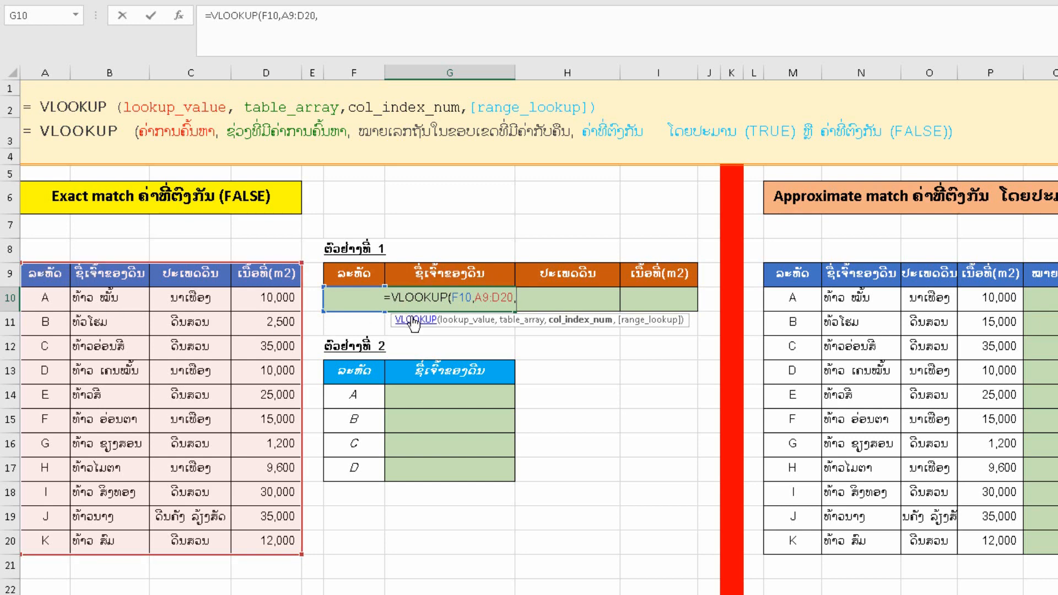
type("2")
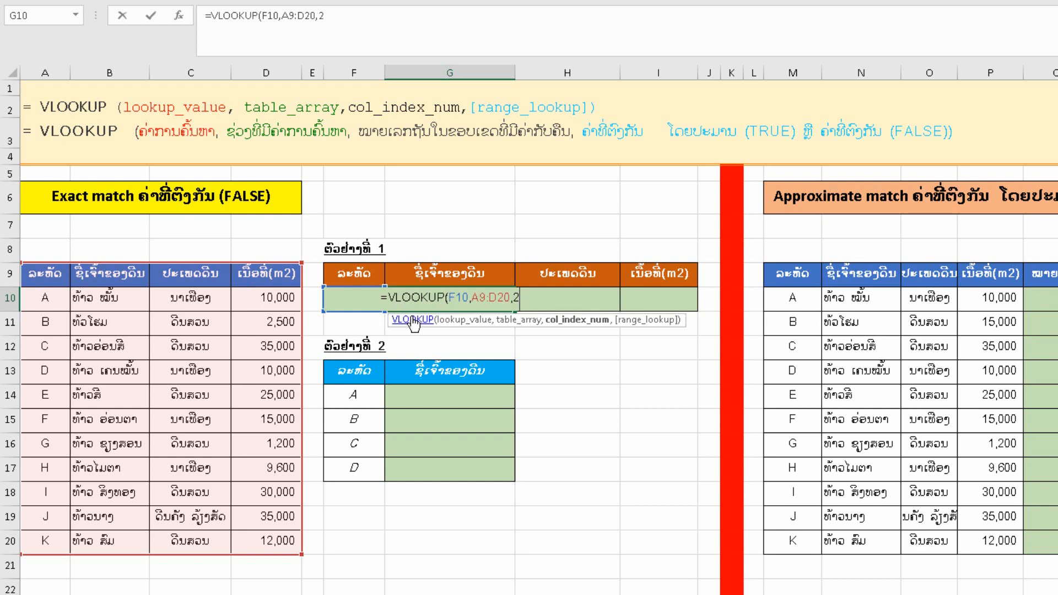
type(",")
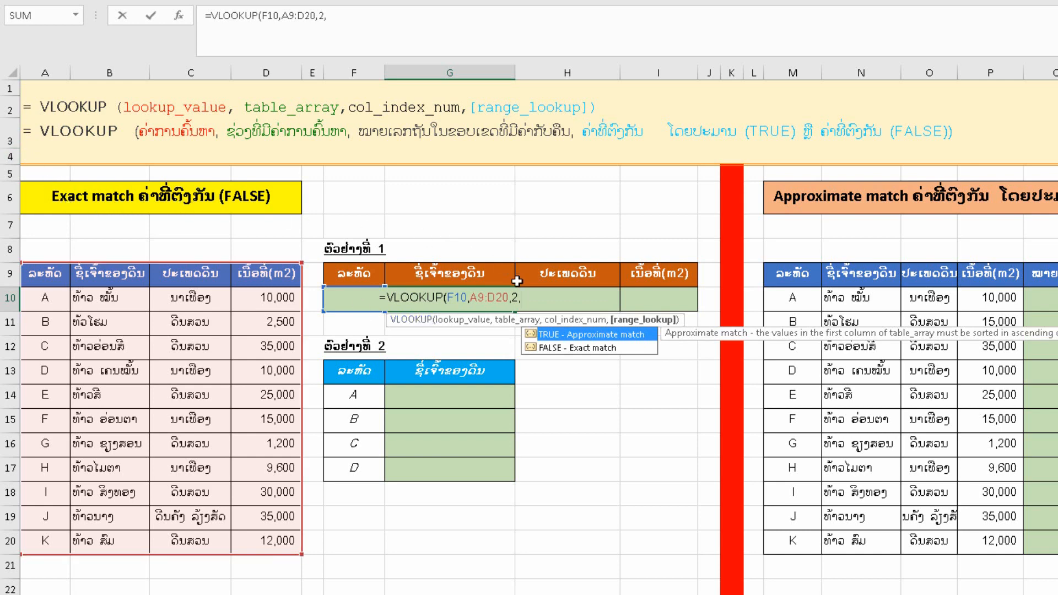
double_click(595, 348)
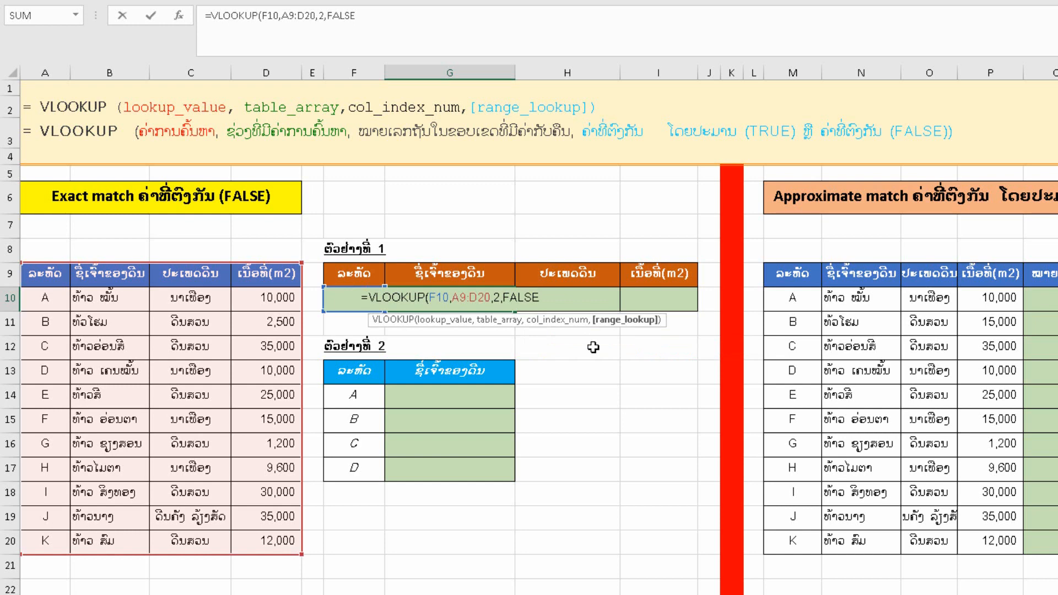
type(")")
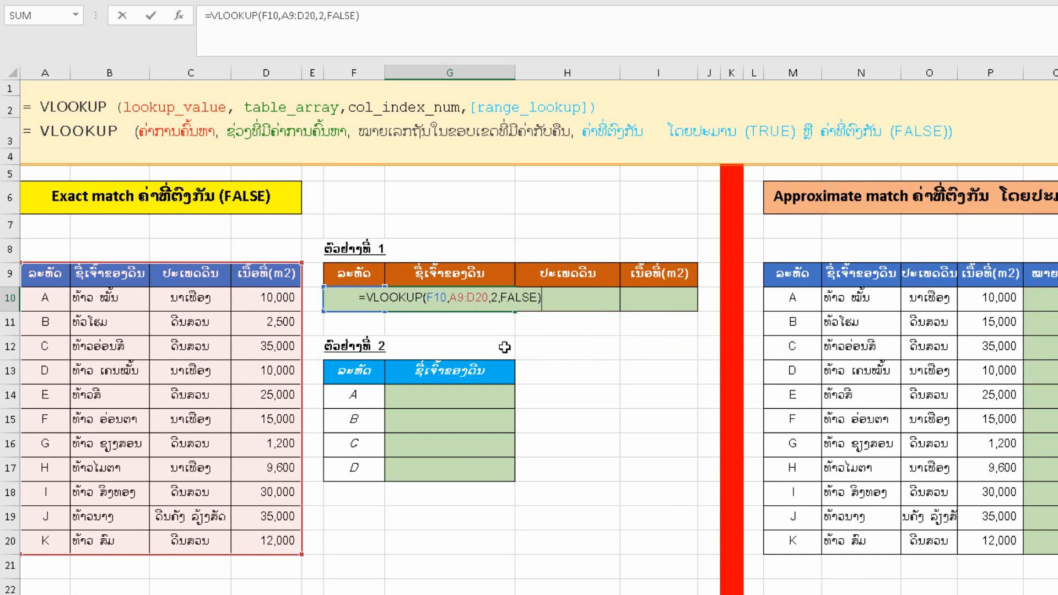
- Make the lookup cell and table range in the G10 formula absolute, as $F$10 and $A$9:$D$20, and commit the formula
left_click(429, 298)
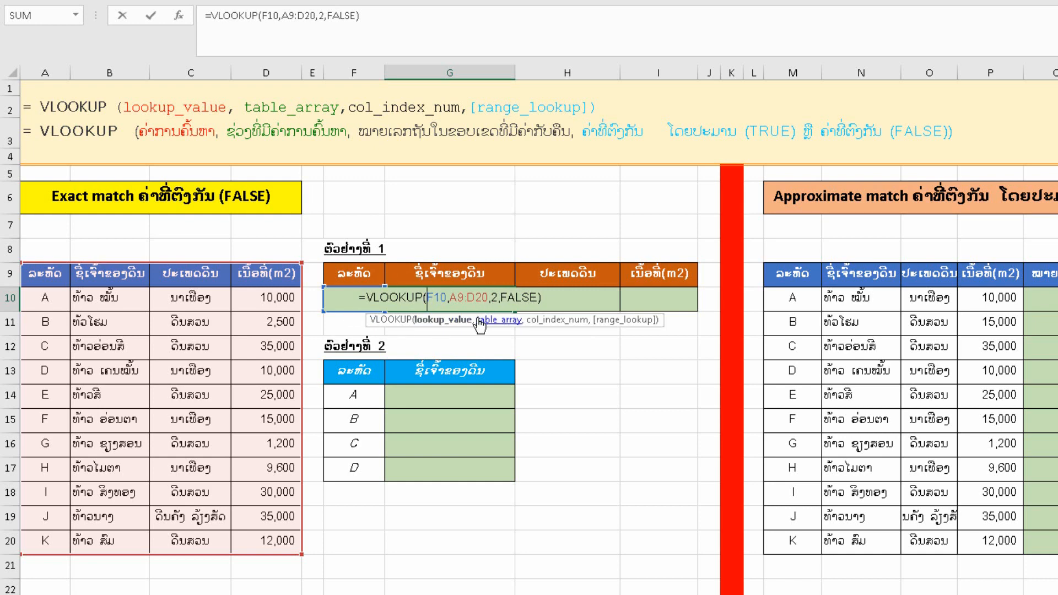
key("F4")
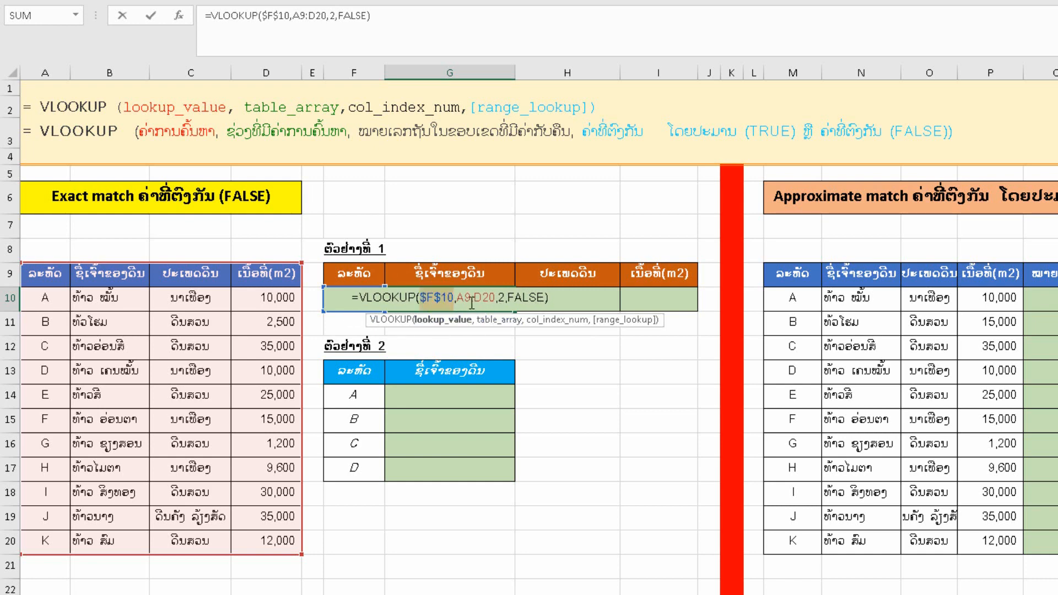
left_click(462, 300)
key("F4")
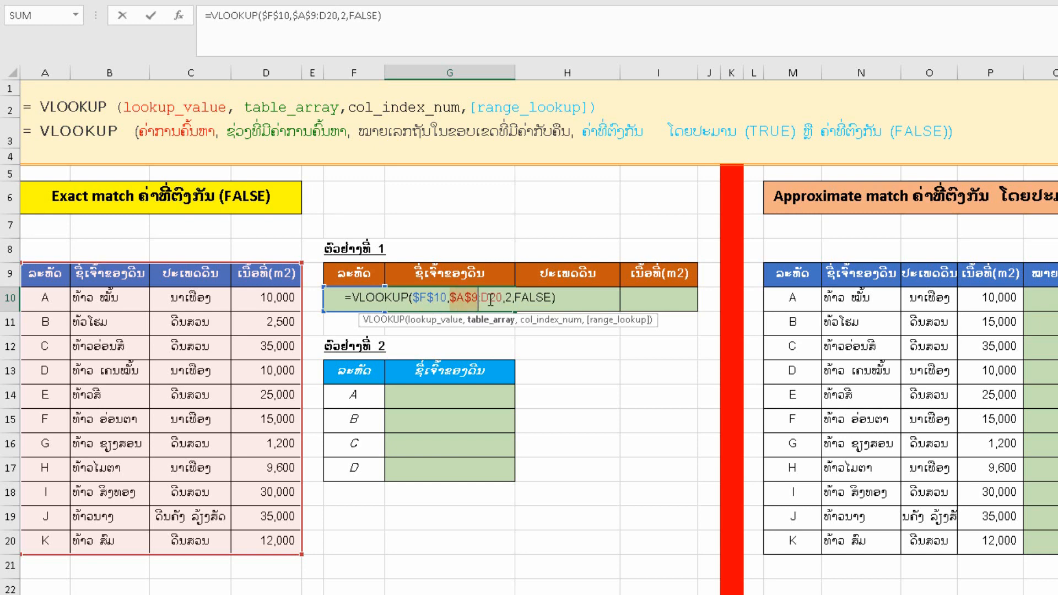
left_click(487, 303)
key("F4")
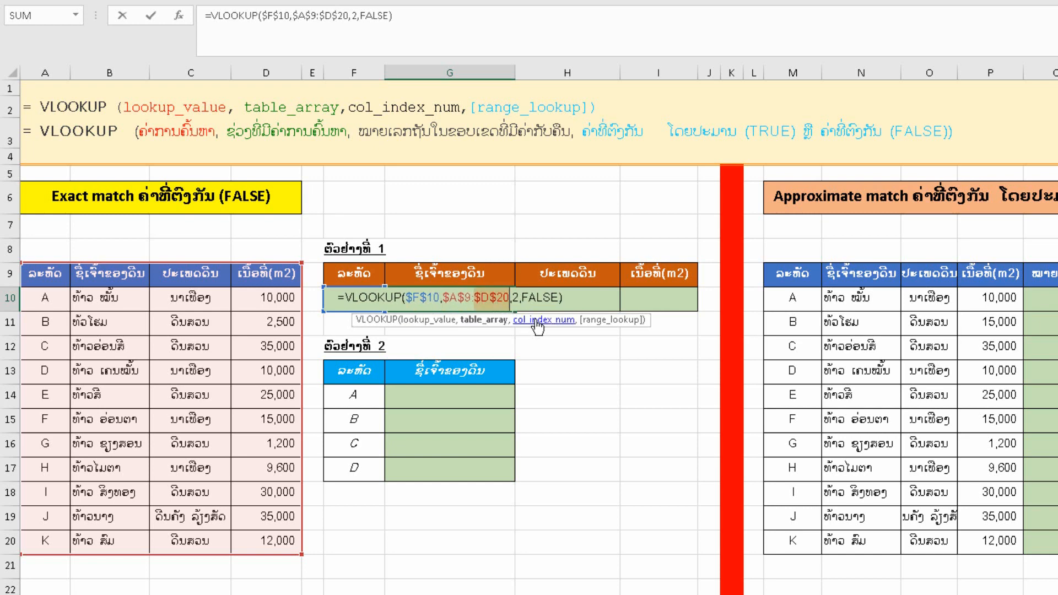
key("Return")
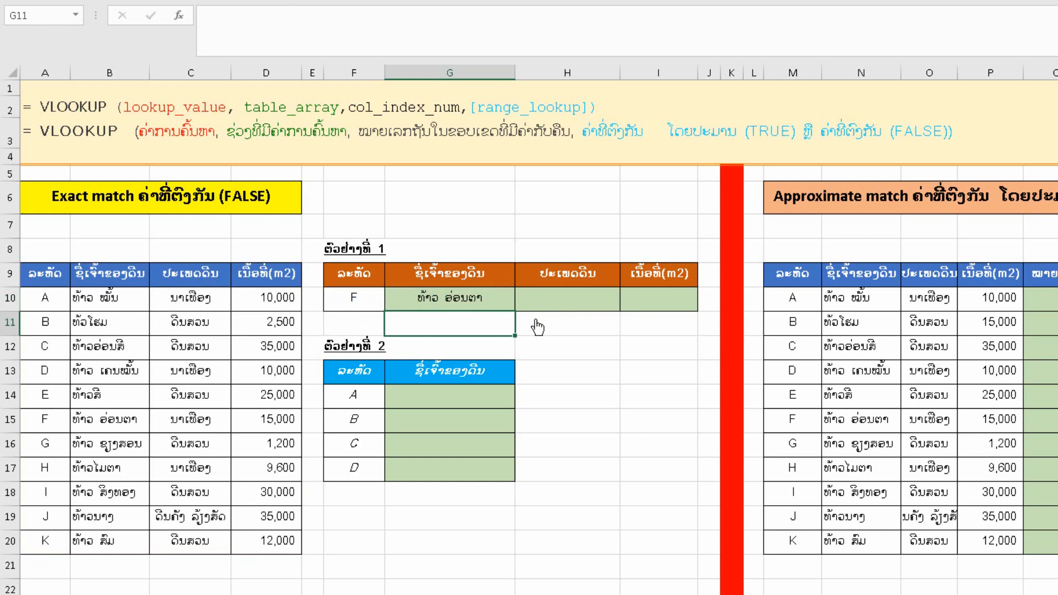
- Highlight the code F record in the source table, A15:D15, with yellow fill
left_click(448, 302)
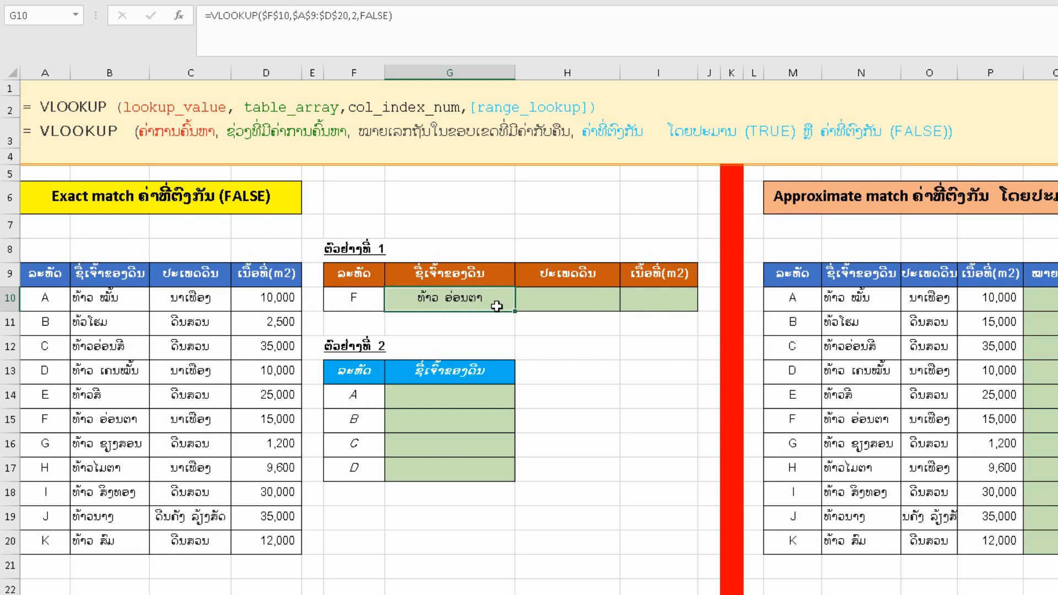
left_click_drag(49, 422, 256, 421)
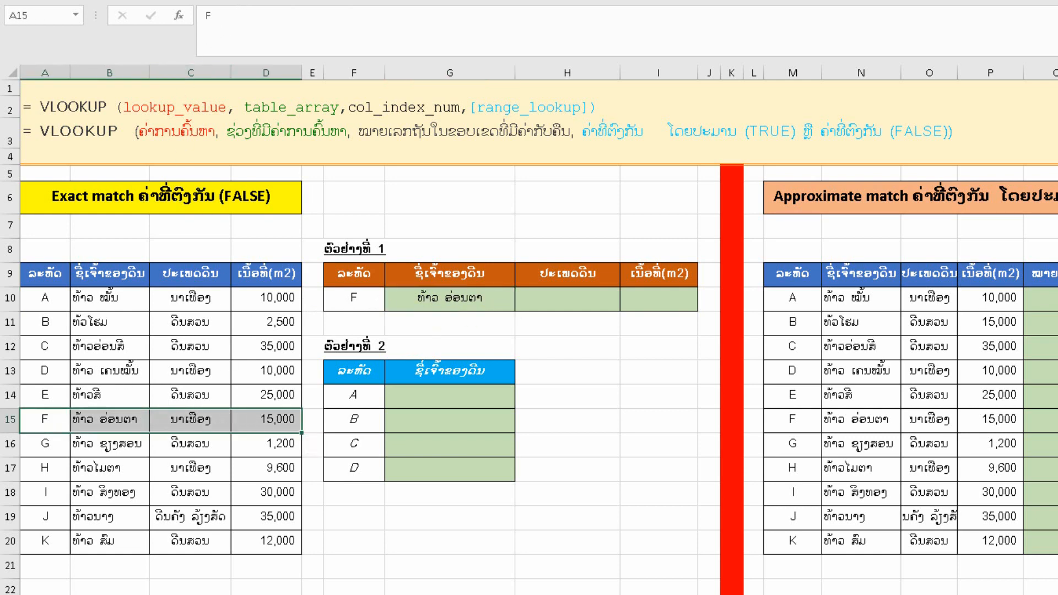
left_click(222, 1)
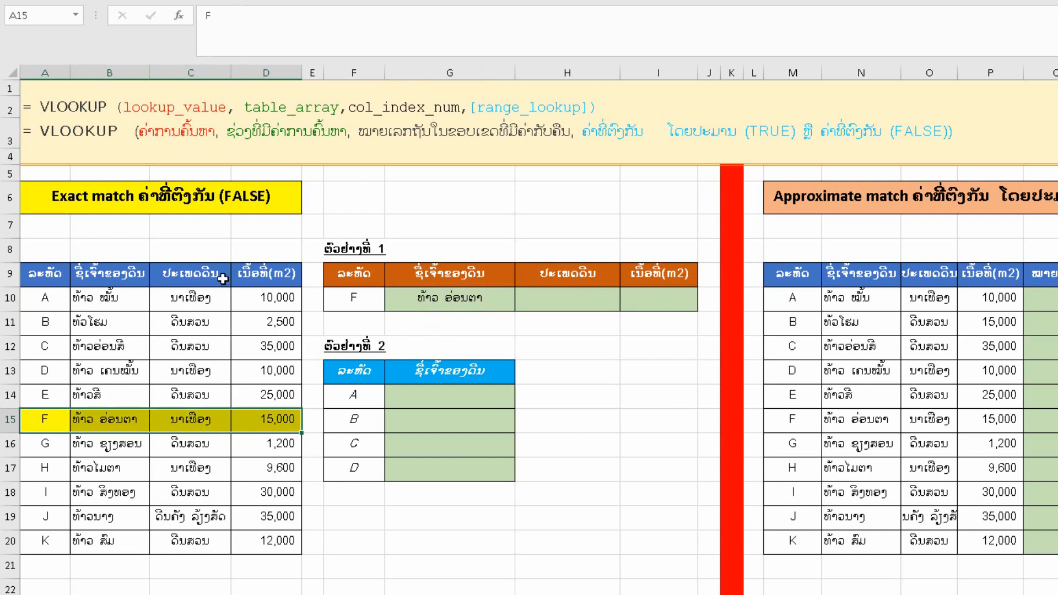
left_click(103, 424)
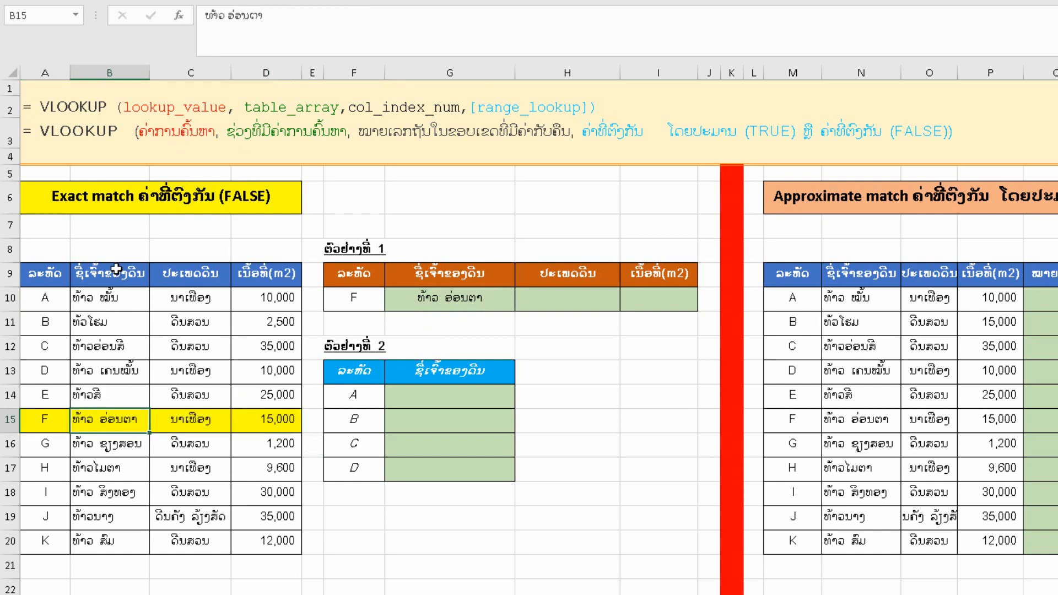
- Copy the lookup formula from G10 across to H10:I10
left_click(485, 299)
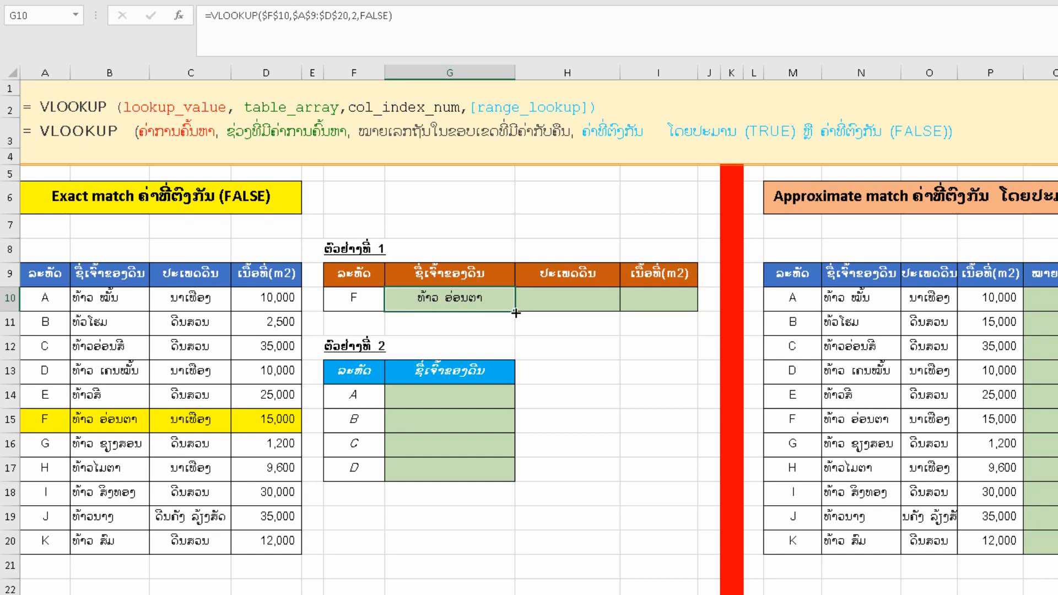
left_click_drag(515, 313, 672, 311)
left_click(647, 355)
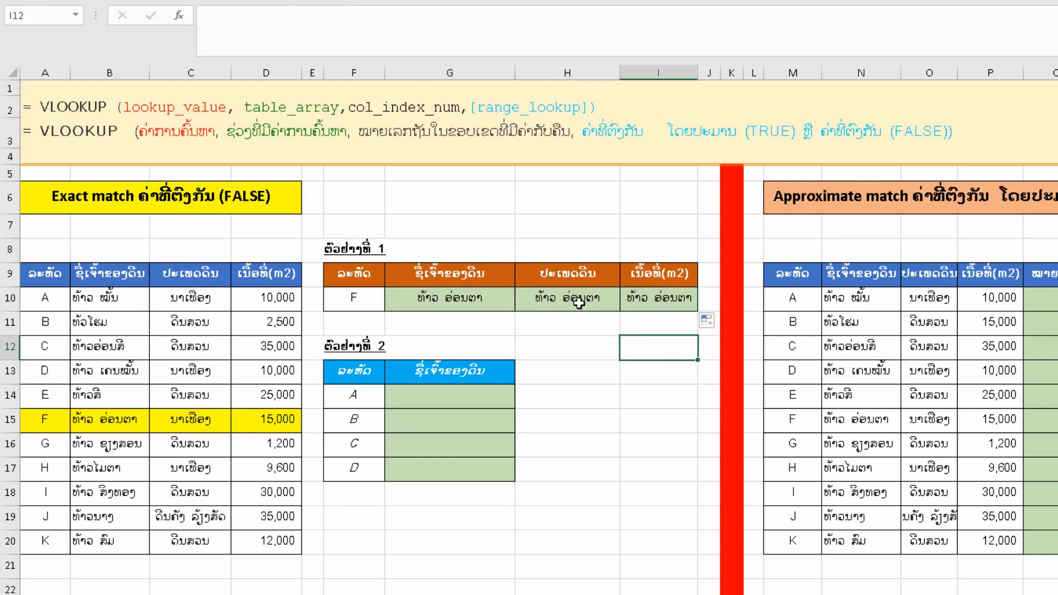
- Change the column index in the H10 lookup formula to 3 so it returns the land type
left_click(577, 301)
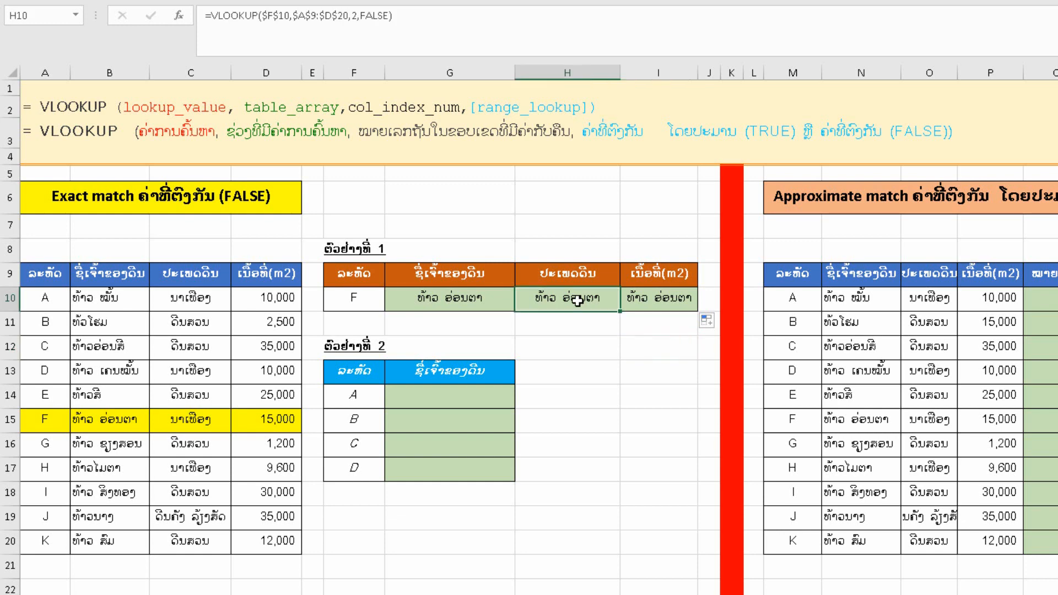
double_click(577, 300)
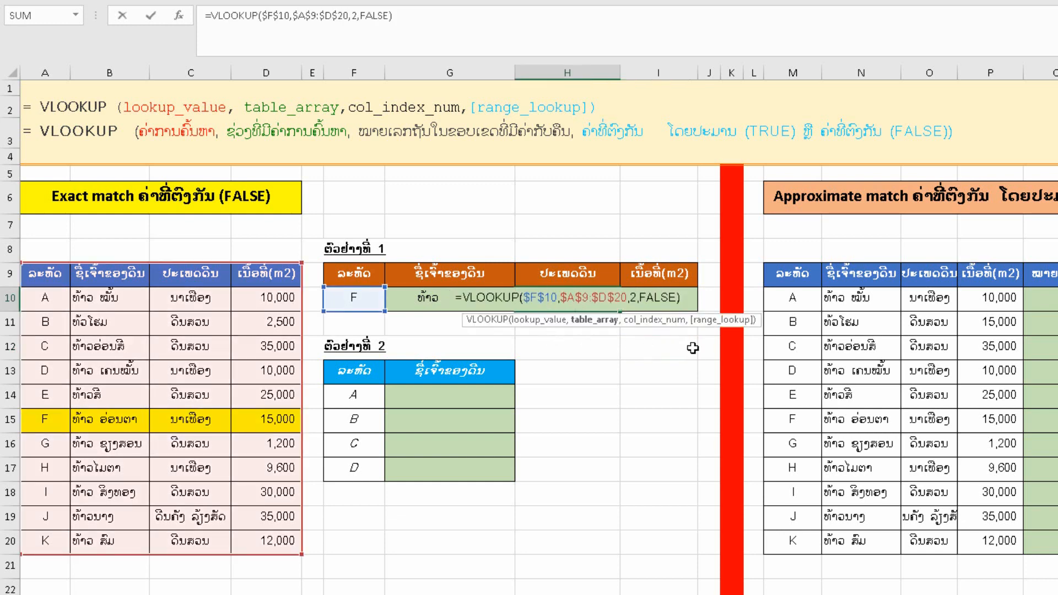
left_click(637, 300)
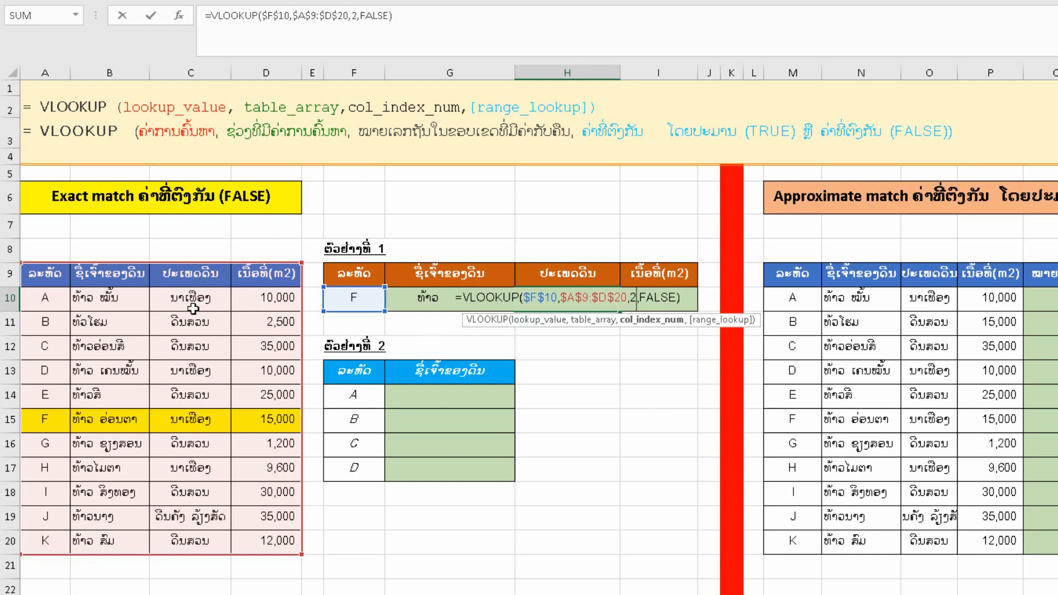
key("BackSpace")
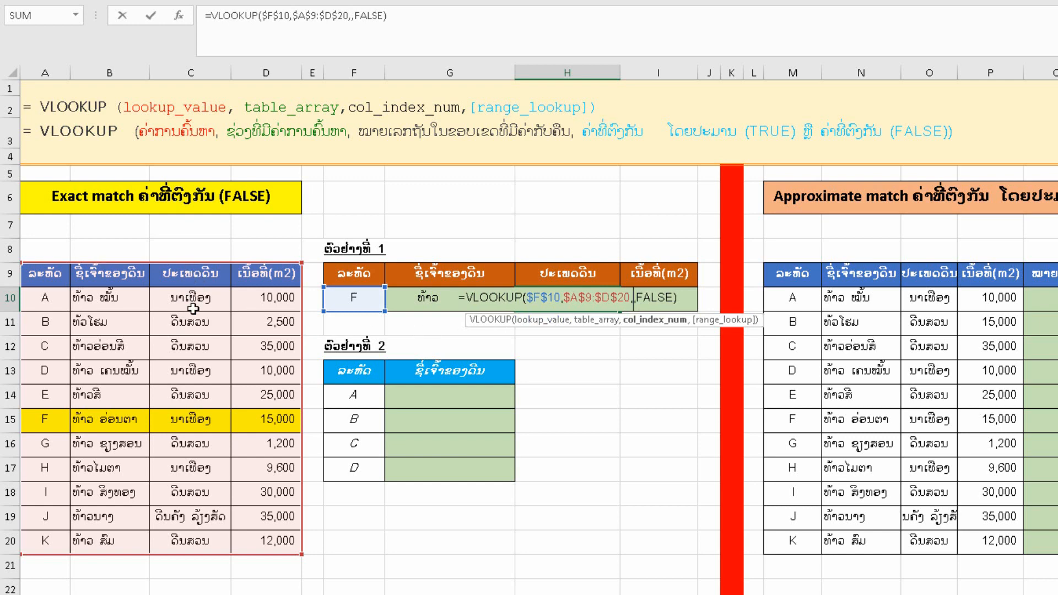
type("3")
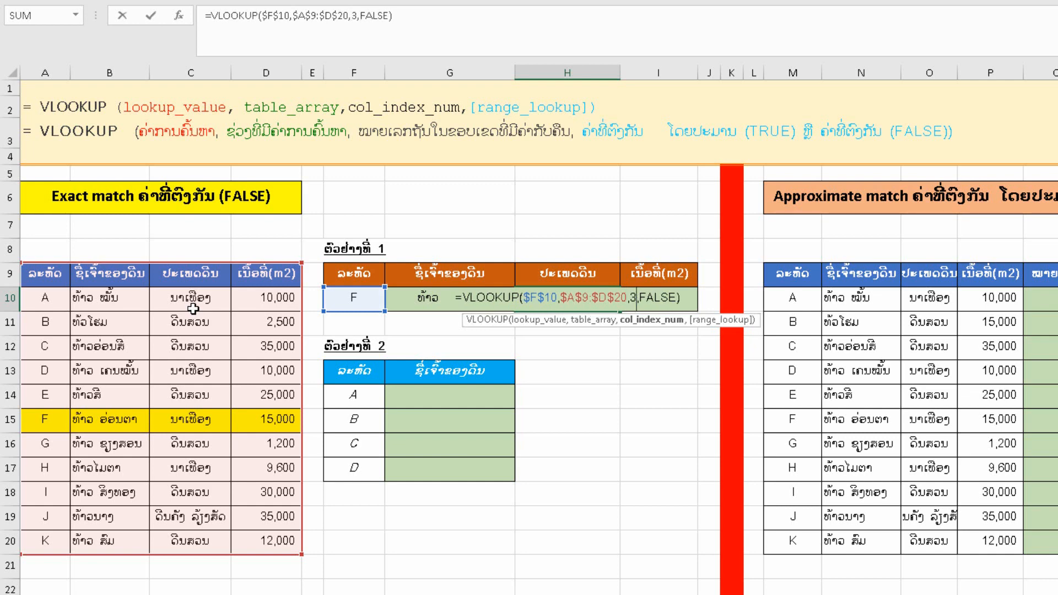
key("Return")
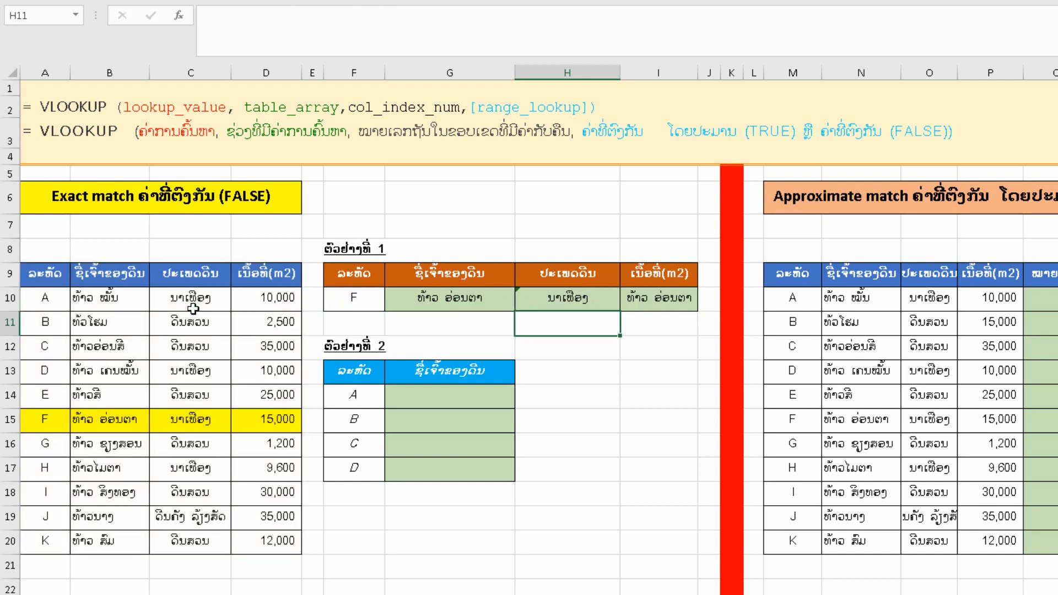
- Change the column index in the I10 lookup formula to 4 so it returns the area
double_click(639, 297)
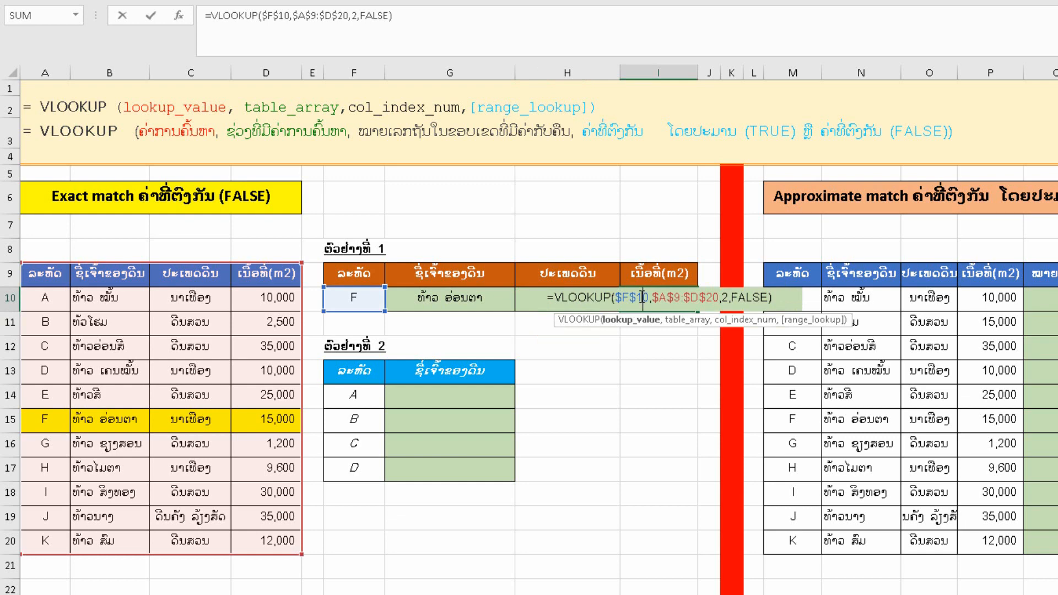
left_click(729, 298)
key("BackSpace")
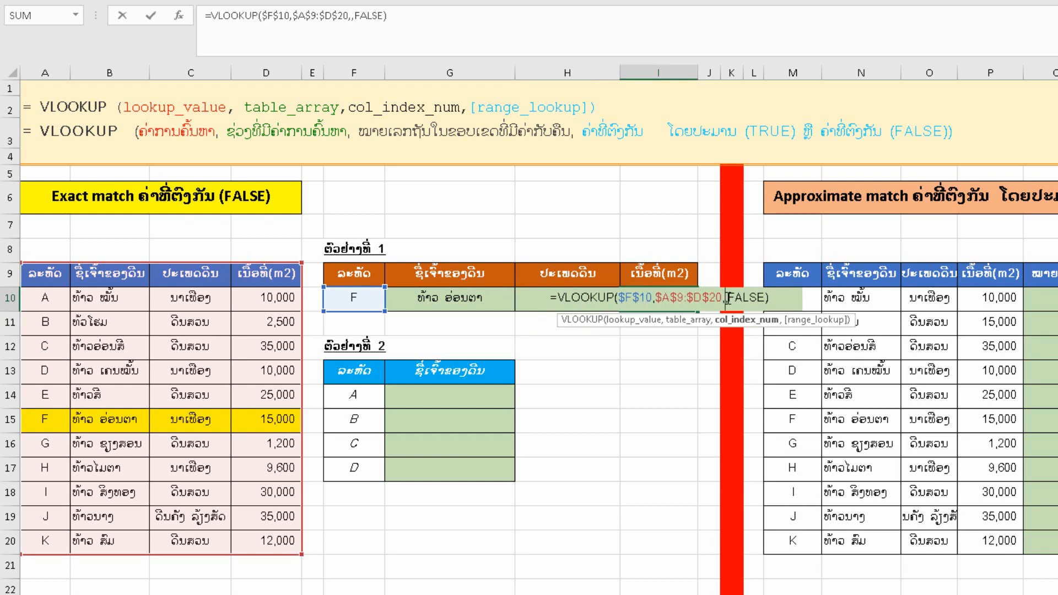
type("4")
key("Return")
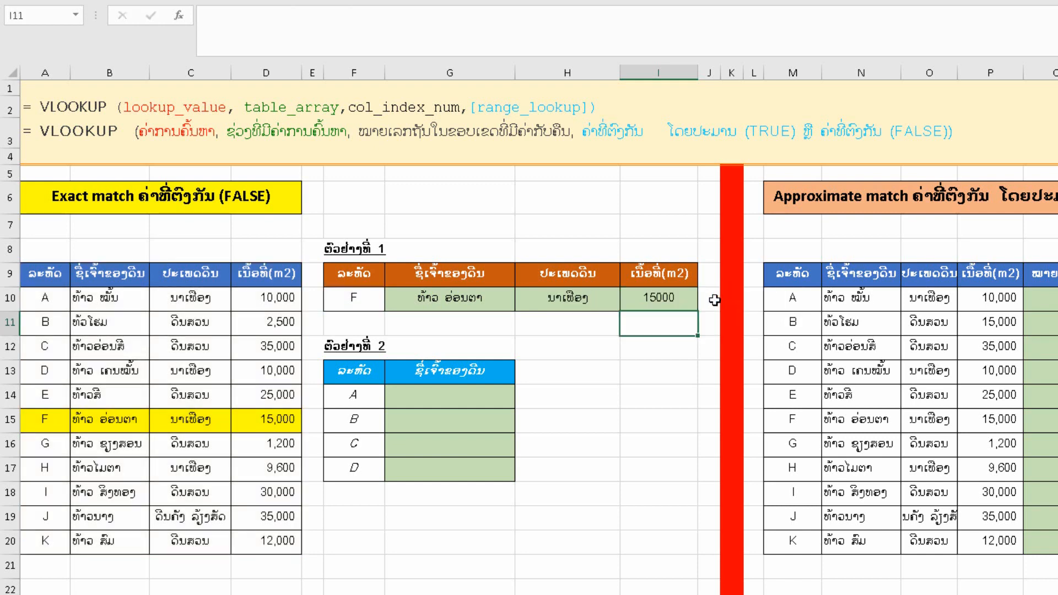
- Review the lookup formulas in G10, H10 and I10, and select the whole example 1 row F10:I10
left_click(428, 298)
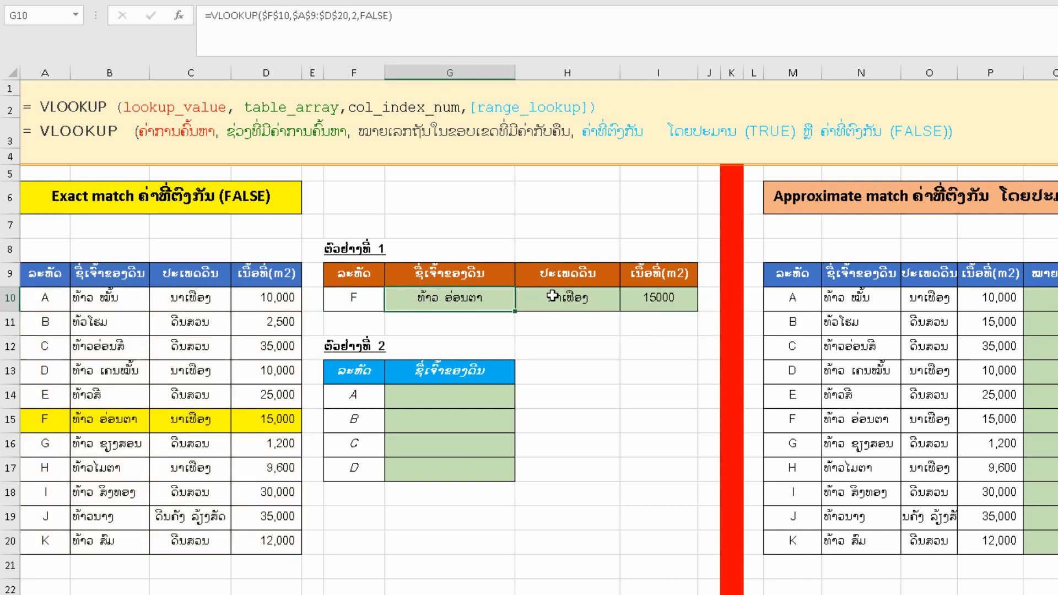
left_click(558, 299)
left_click(453, 301)
left_click(573, 301)
left_click(652, 301)
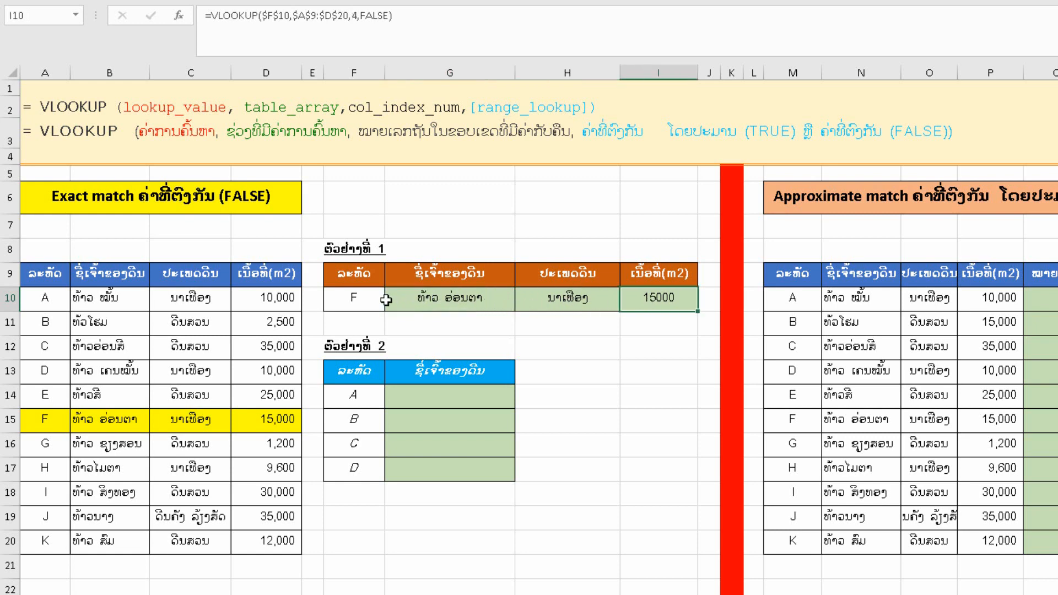
left_click_drag(380, 300, 642, 301)
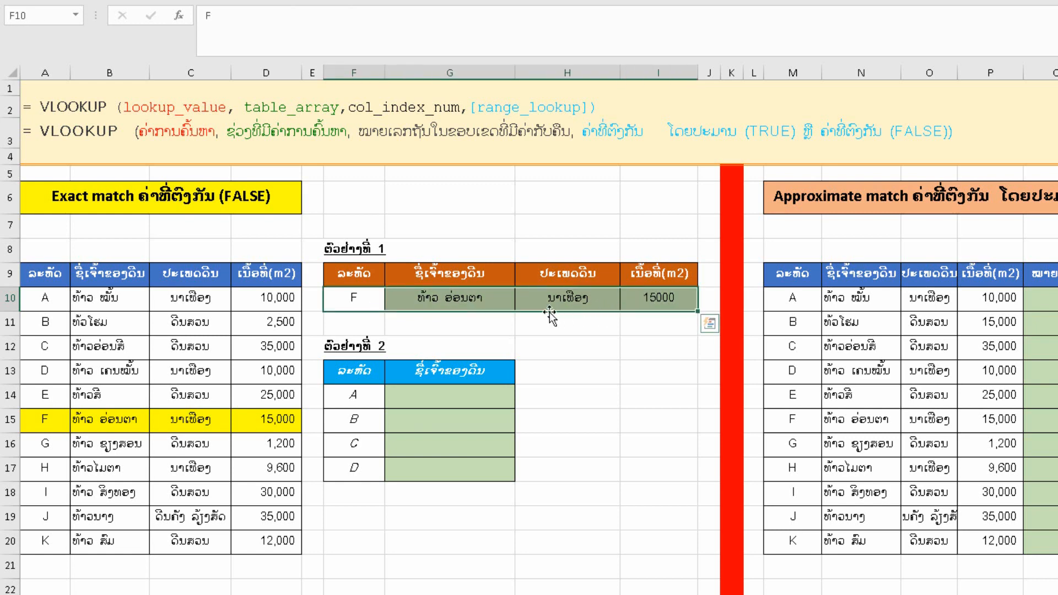
- Review the example 1 row cells F10:H10 with their lookup formulas, and the codes A to D in example 2, F14:F17
left_click(358, 301)
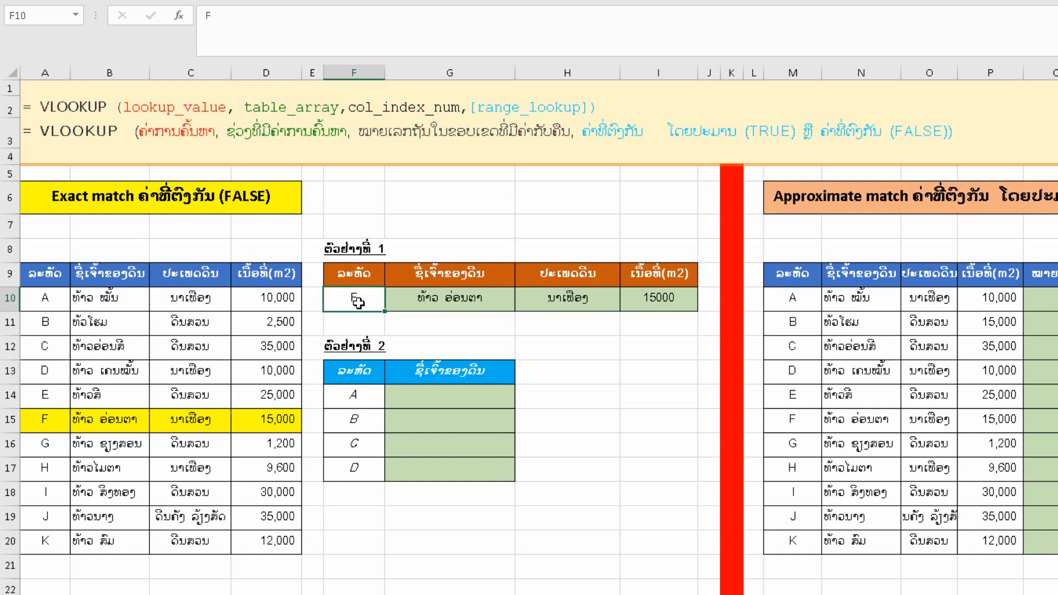
left_click(444, 305)
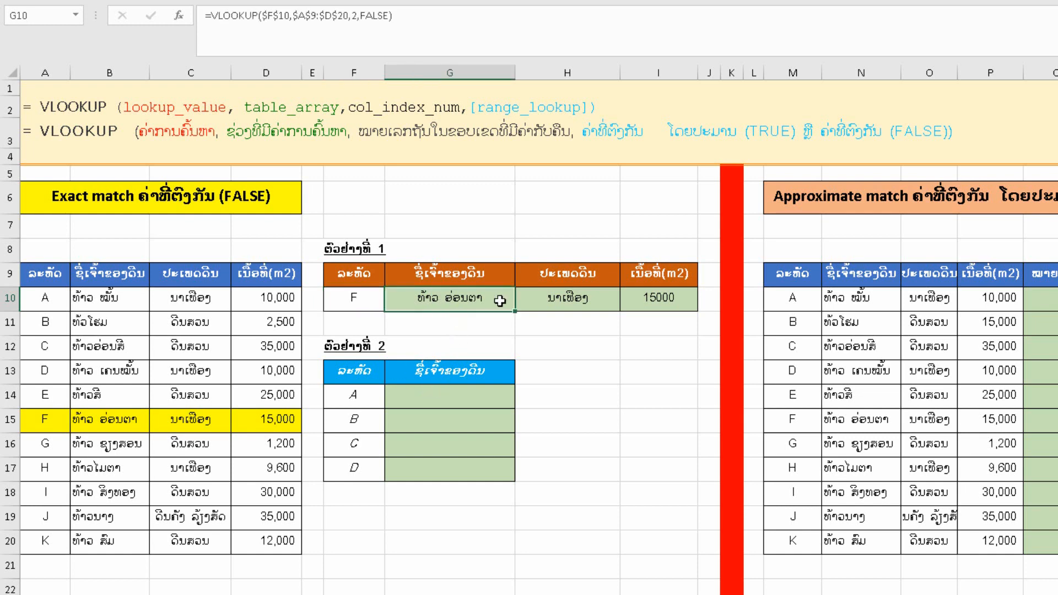
left_click(560, 301)
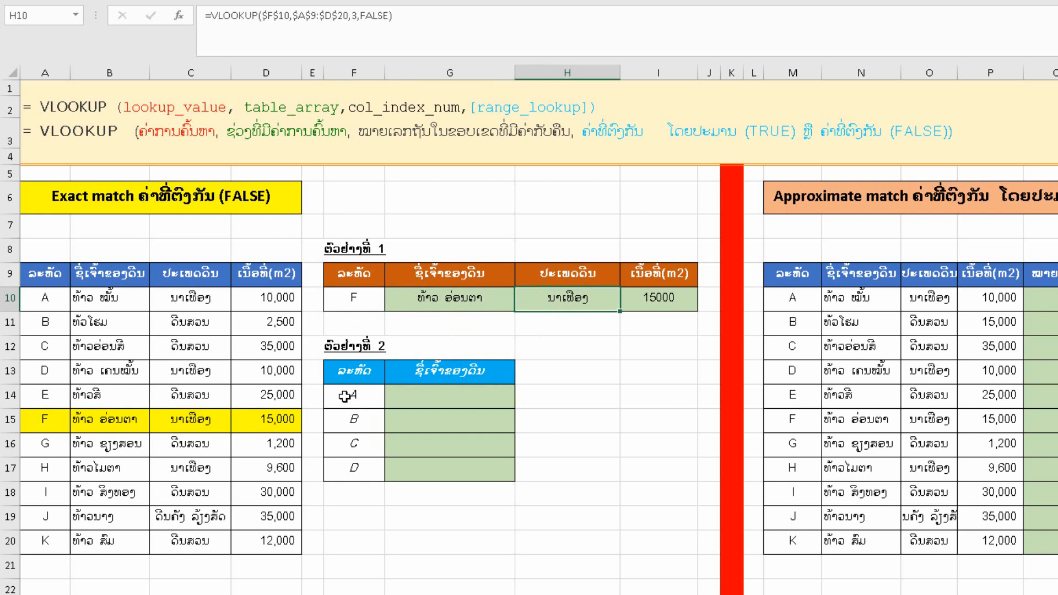
left_click_drag(353, 371, 349, 466)
left_click_drag(353, 398, 358, 473)
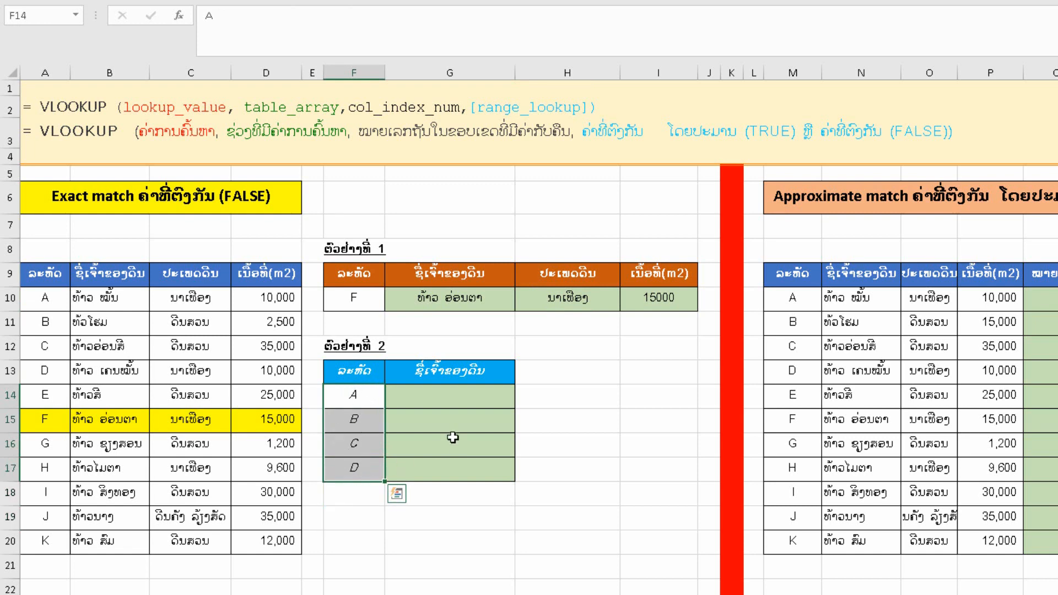
left_click(452, 398)
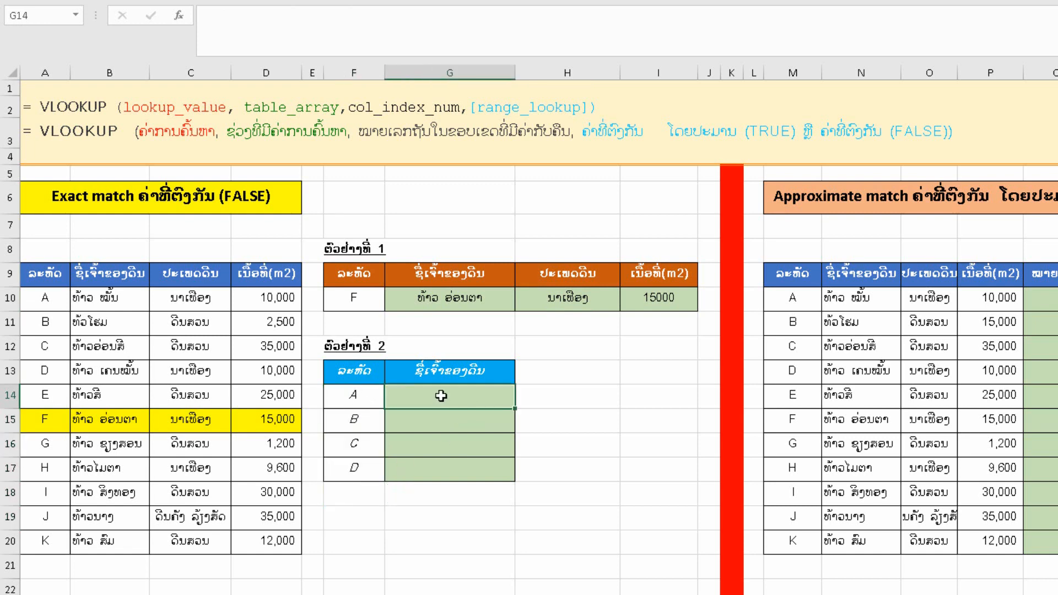
left_click(362, 394)
left_click(362, 419)
left_click(359, 444)
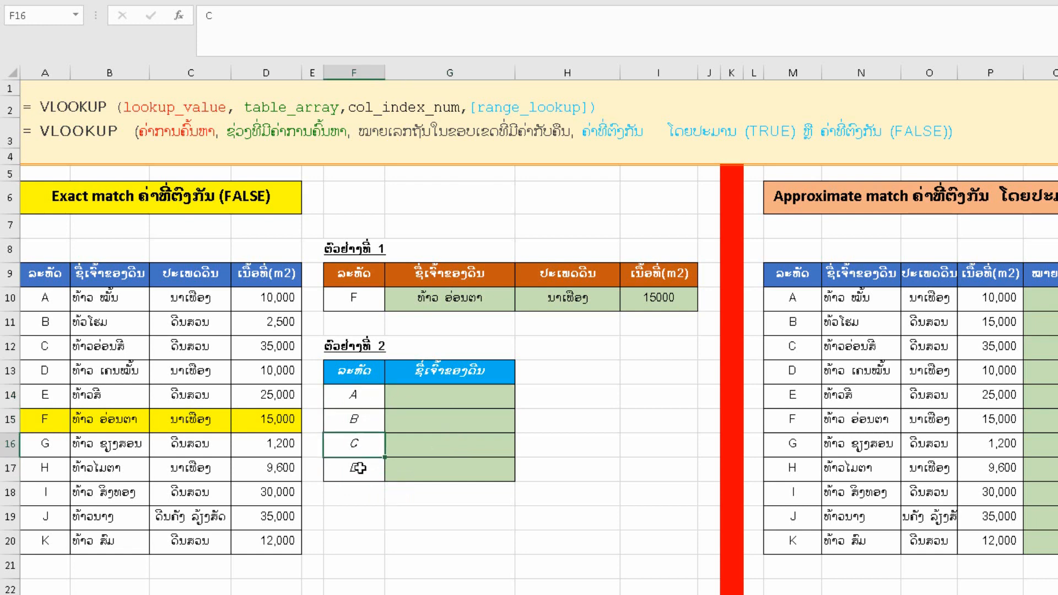
left_click(359, 469)
left_click(458, 402)
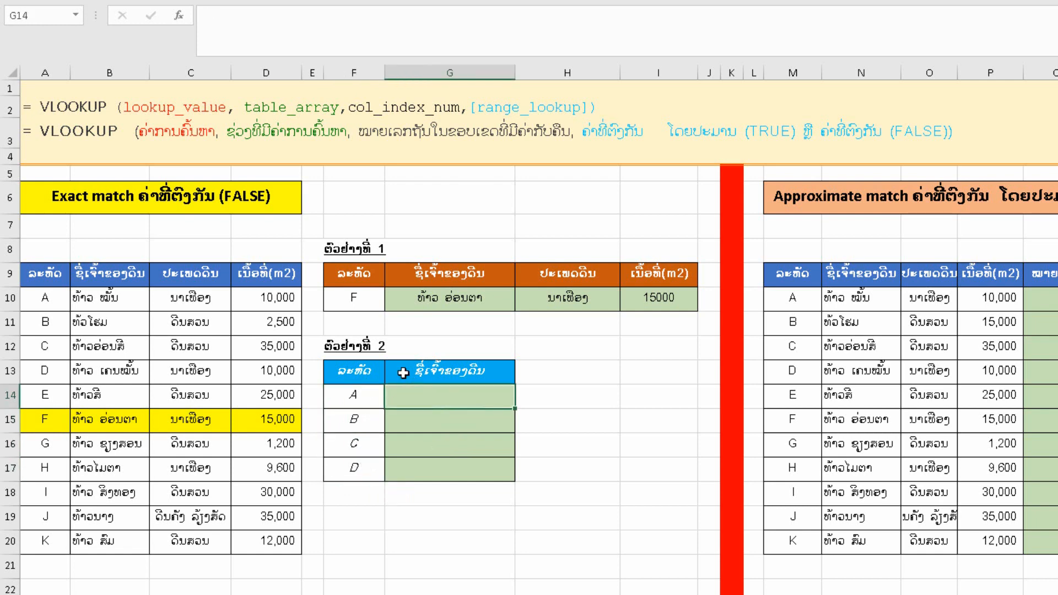
- Begin a VLOOKUP formula in G14 with the codes F14:F17 as the lookup value
left_click(448, 417)
left_click(428, 399)
type("=")
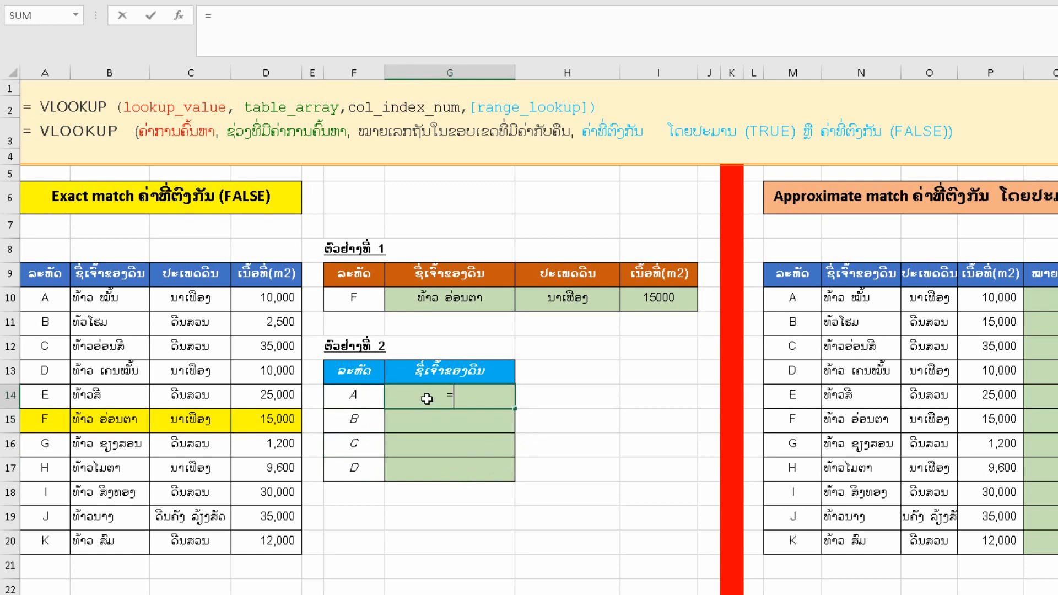
type("VLO")
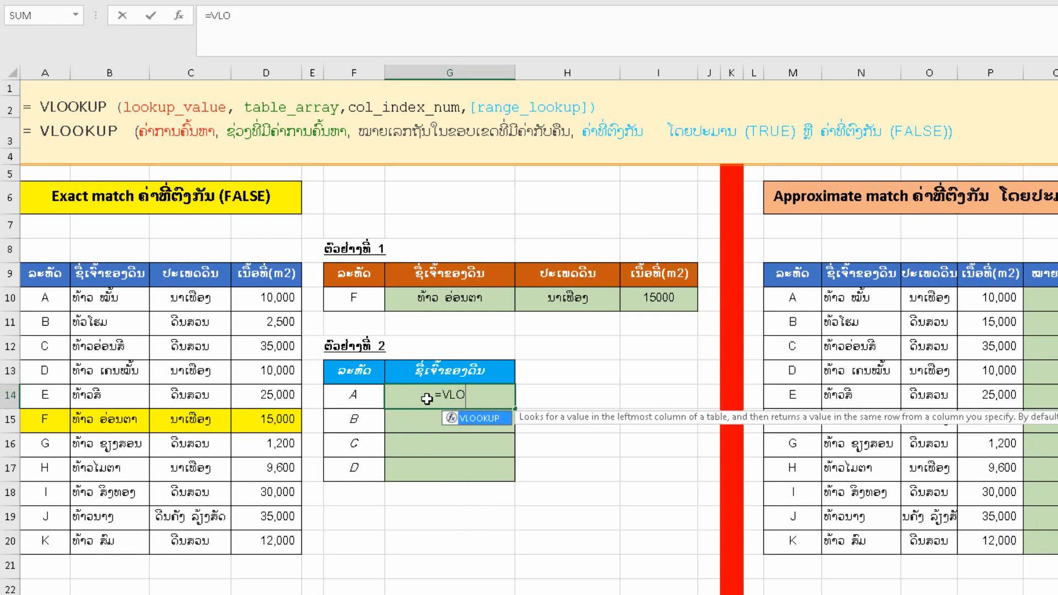
double_click(484, 422)
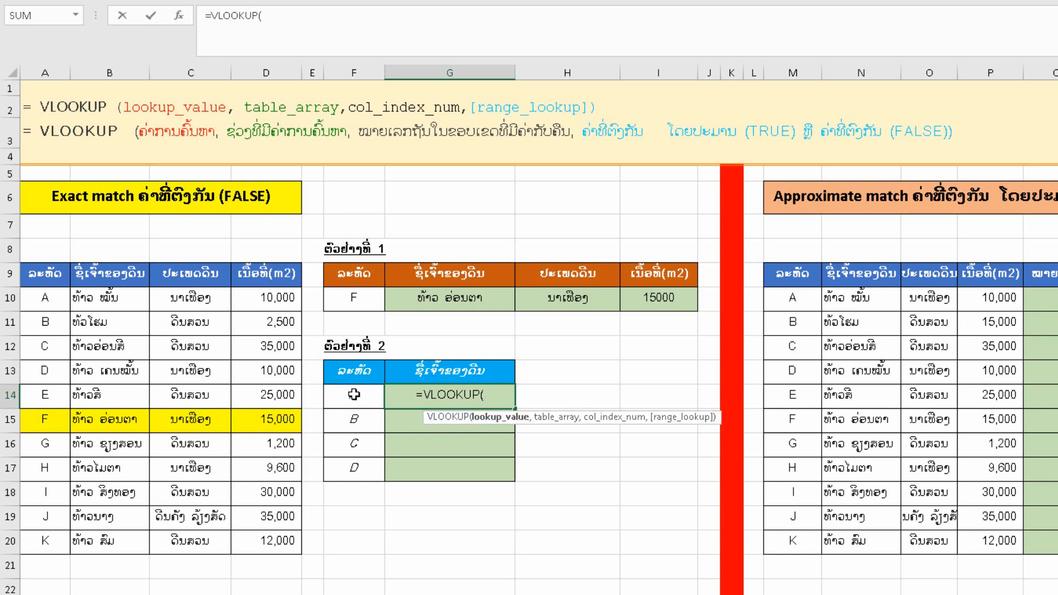
left_click_drag(354, 395, 353, 466)
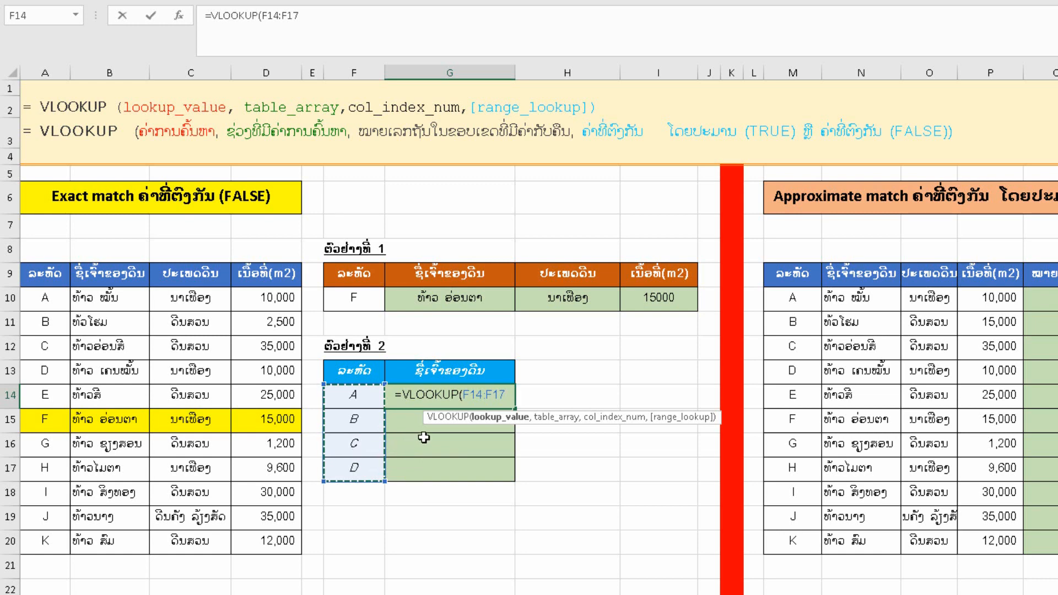
type(",")
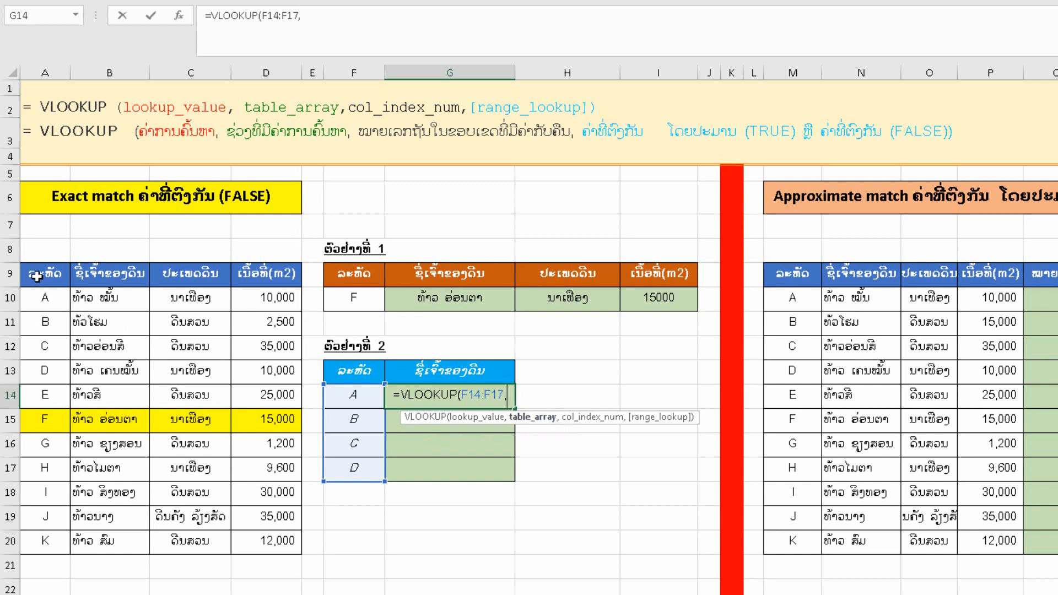
- Complete the G14 formula's arguments with table array A9:D20, column index 2 and FALSE for an exact match
left_click_drag(36, 277, 273, 539)
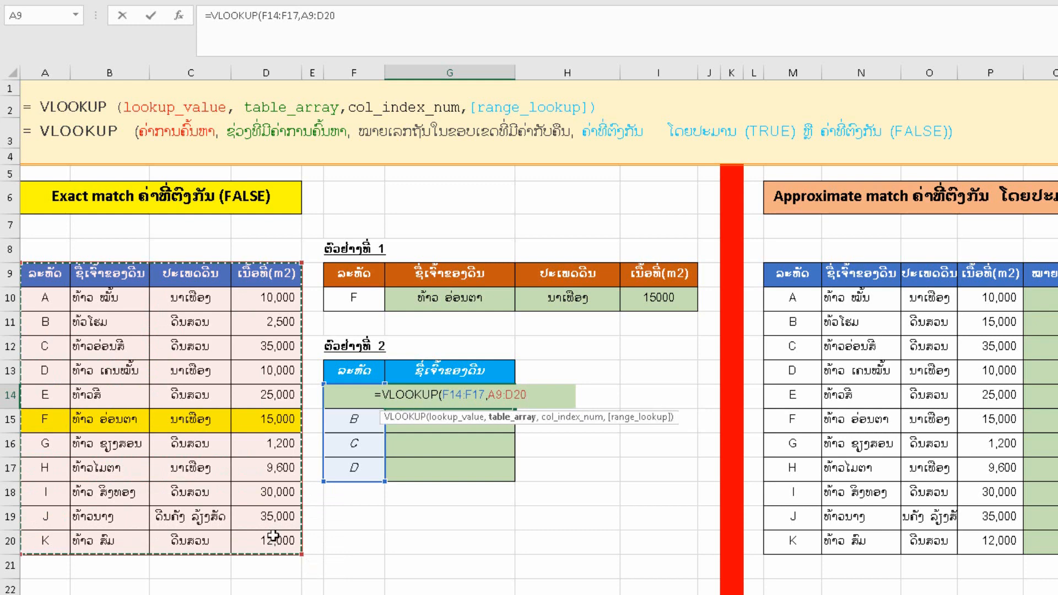
type(",")
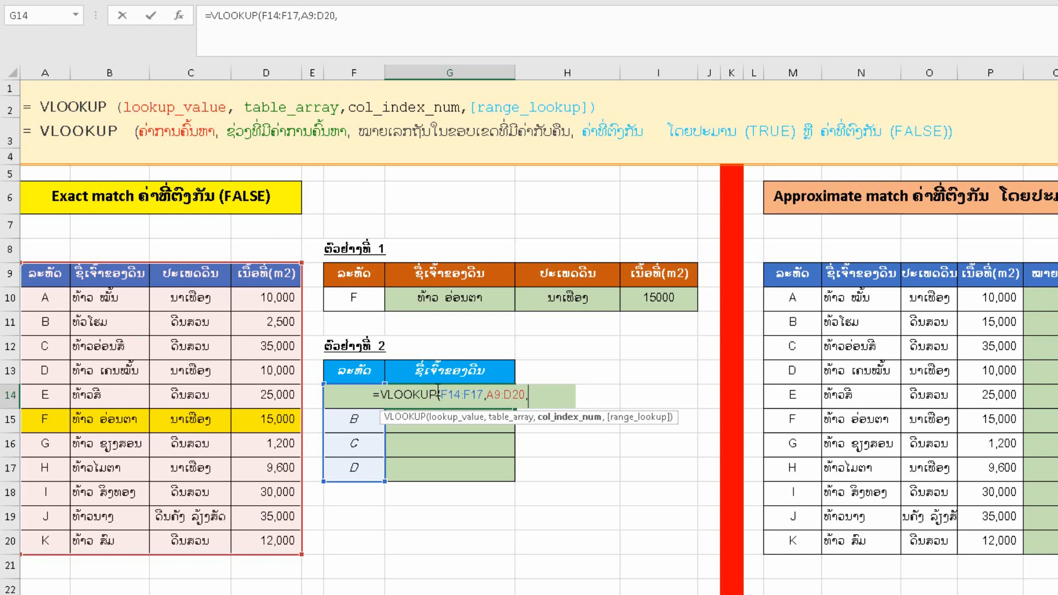
type("2")
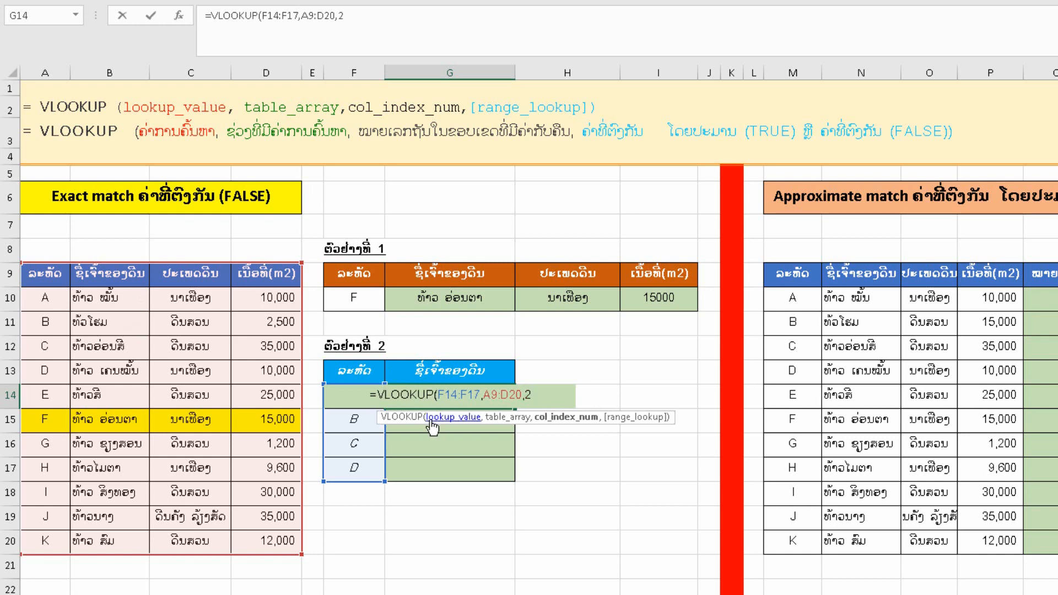
type(",")
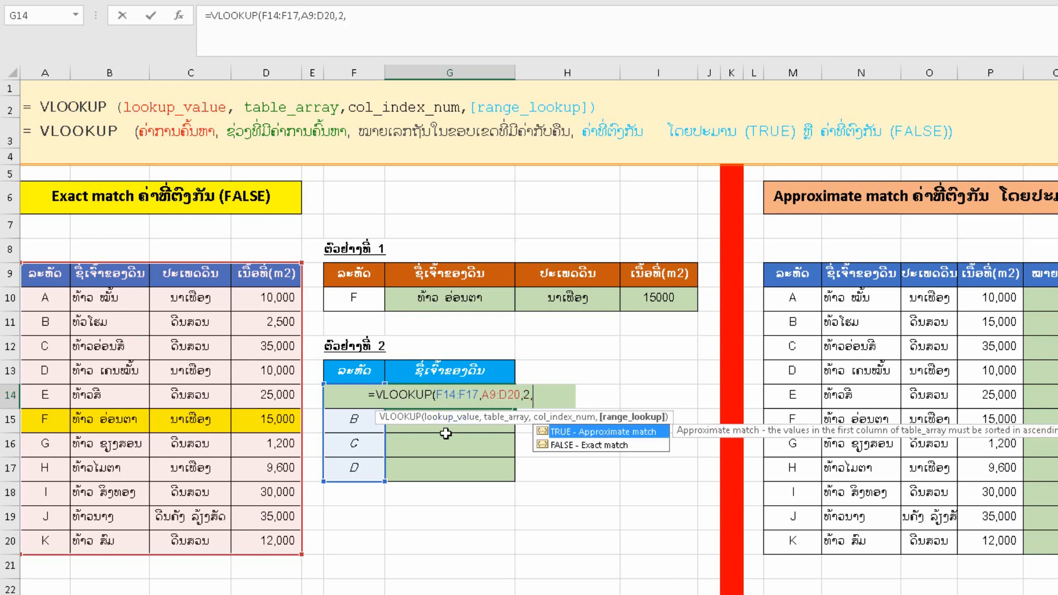
double_click(589, 445)
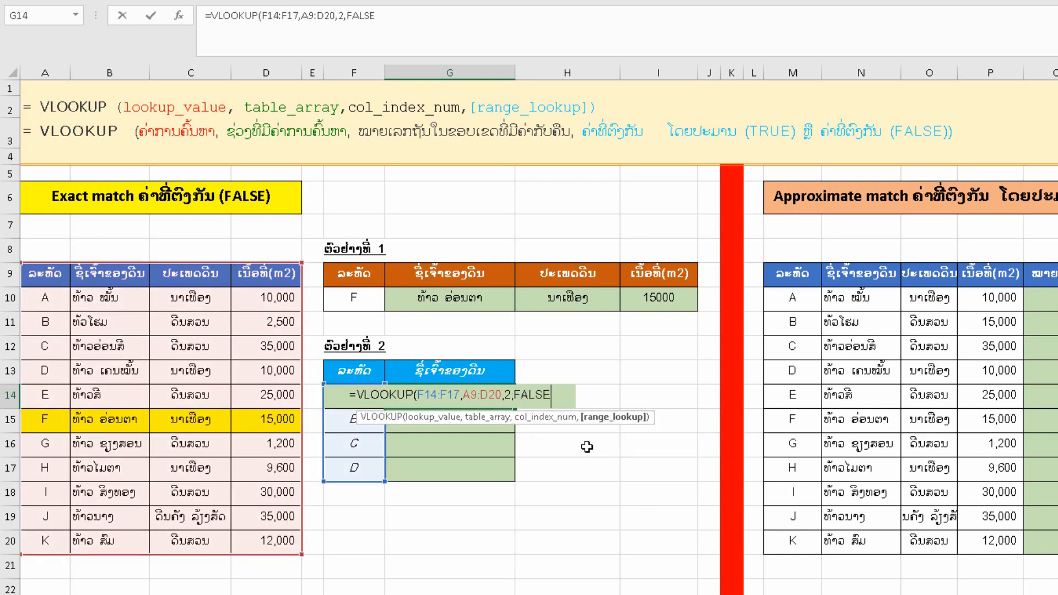
type(")")
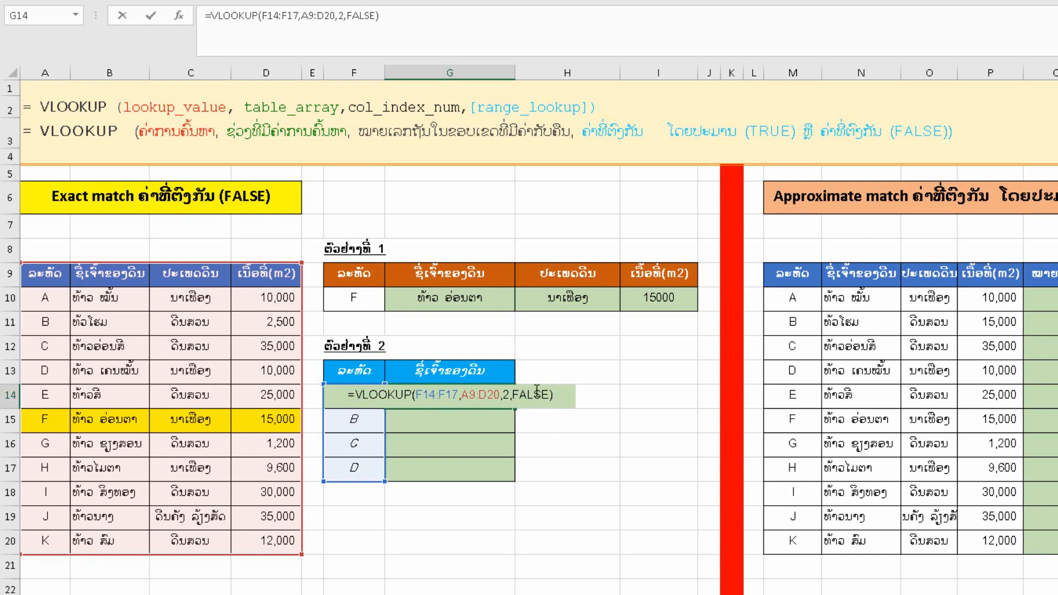
- Make the G14 formula's references absolute as $F$14:$F$17 and $A$9:$D$20, and enter the formula
left_click(418, 394)
key("F4")
left_click(452, 396)
key("F4")
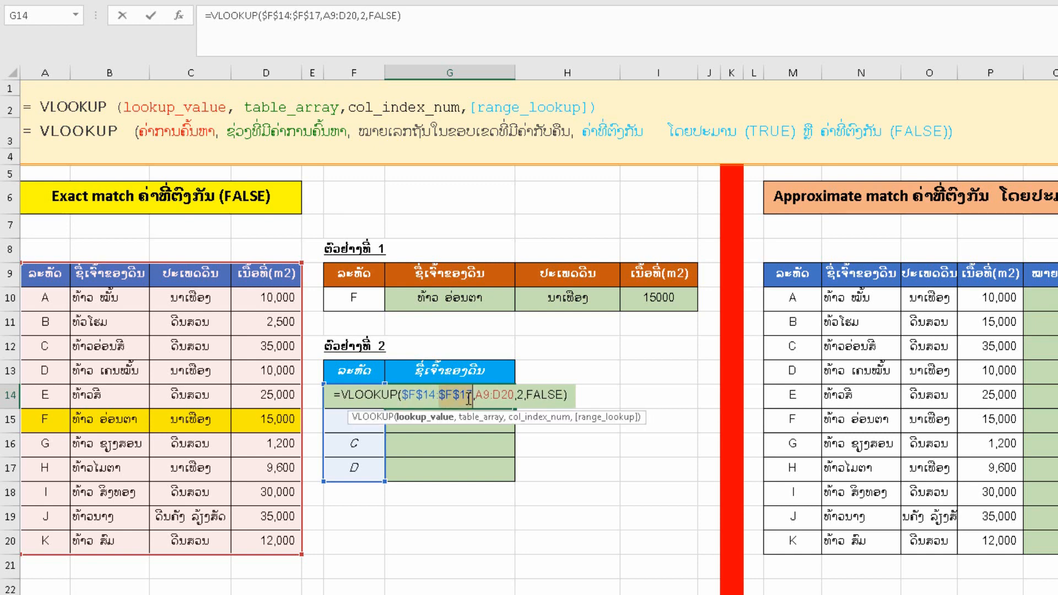
left_click(477, 396)
key("F4")
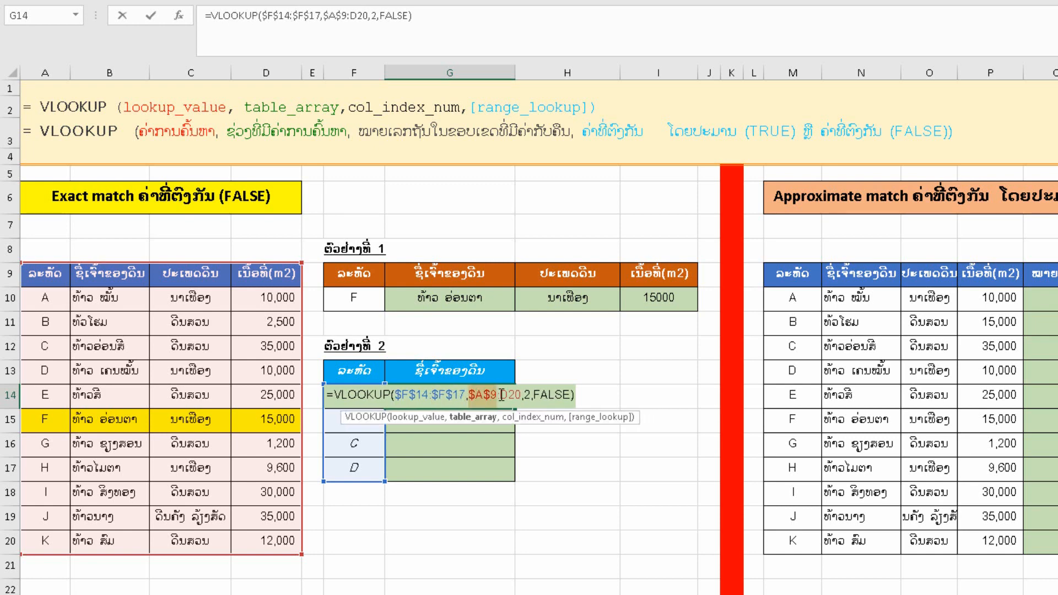
left_click(502, 395)
key("F4")
key("Return")
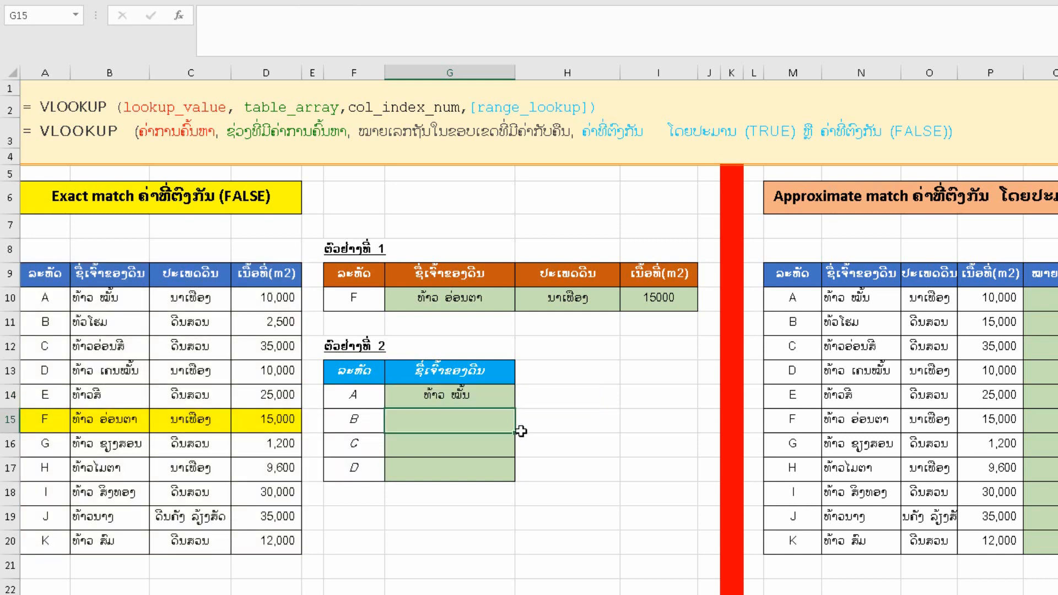
- Copy the lookup formula from G14 down to G15:G17
left_click(480, 398)
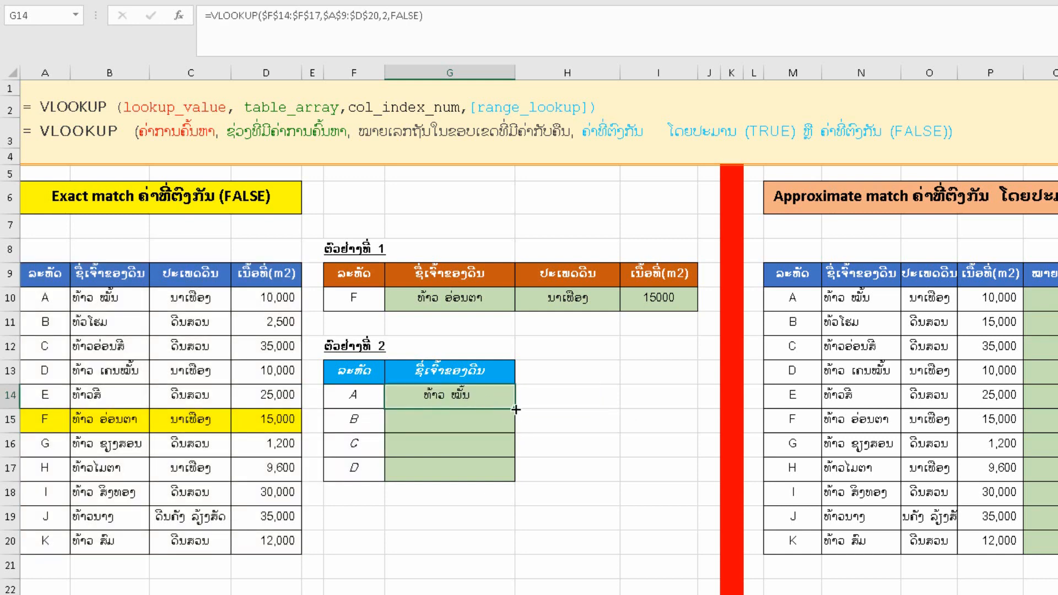
left_click_drag(516, 410, 516, 476)
- Check the copied formulas and owner names in G14:G17 against the codes in F14:F17
left_click(469, 442)
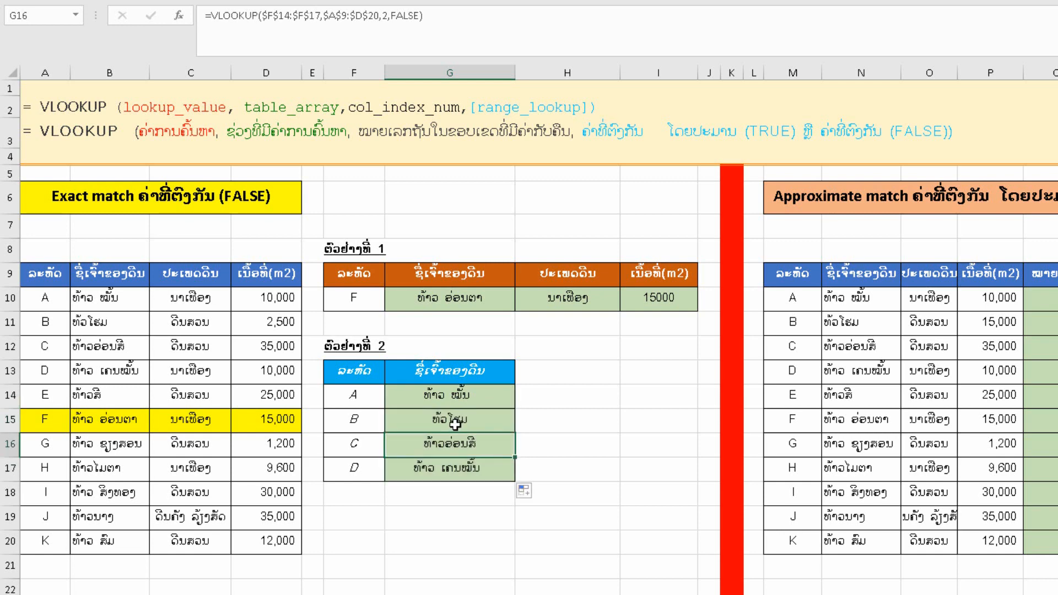
left_click(456, 425)
left_click(452, 398)
left_click(472, 416)
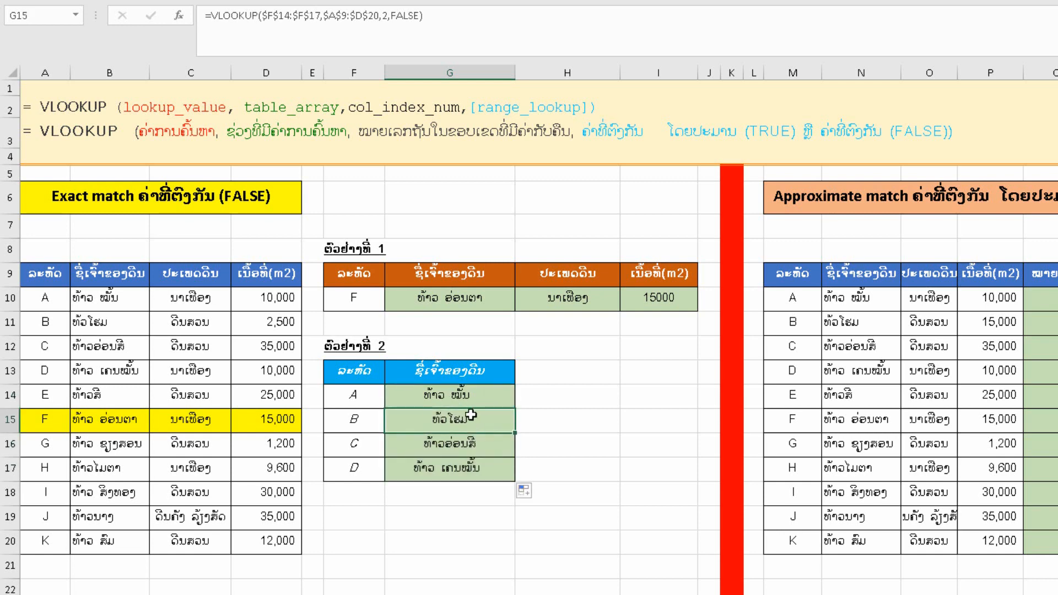
left_click_drag(462, 396, 472, 465)
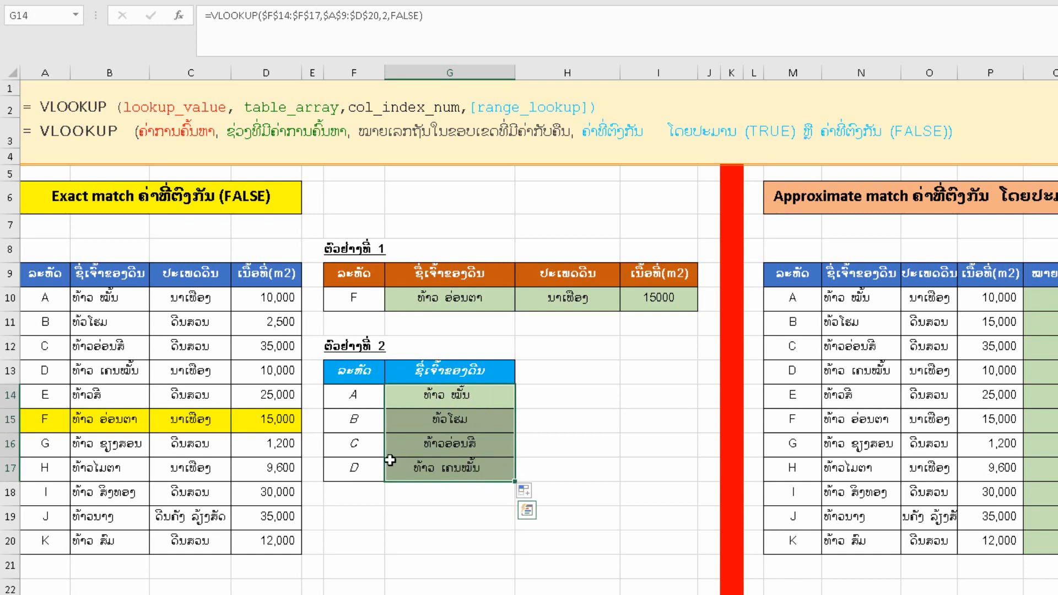
left_click(356, 446)
left_click(359, 425)
left_click(357, 401)
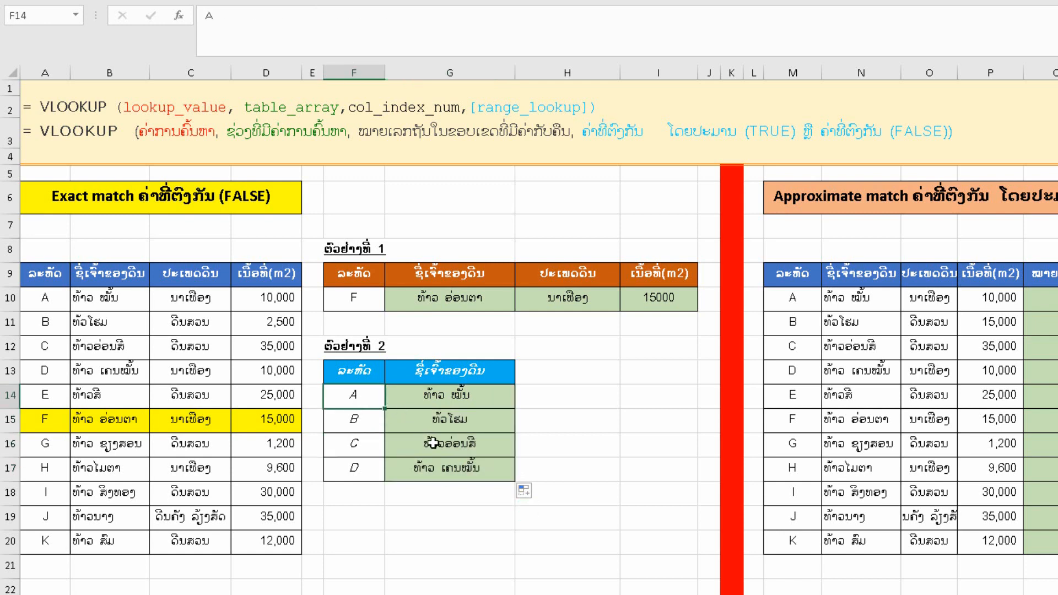
left_click(354, 423)
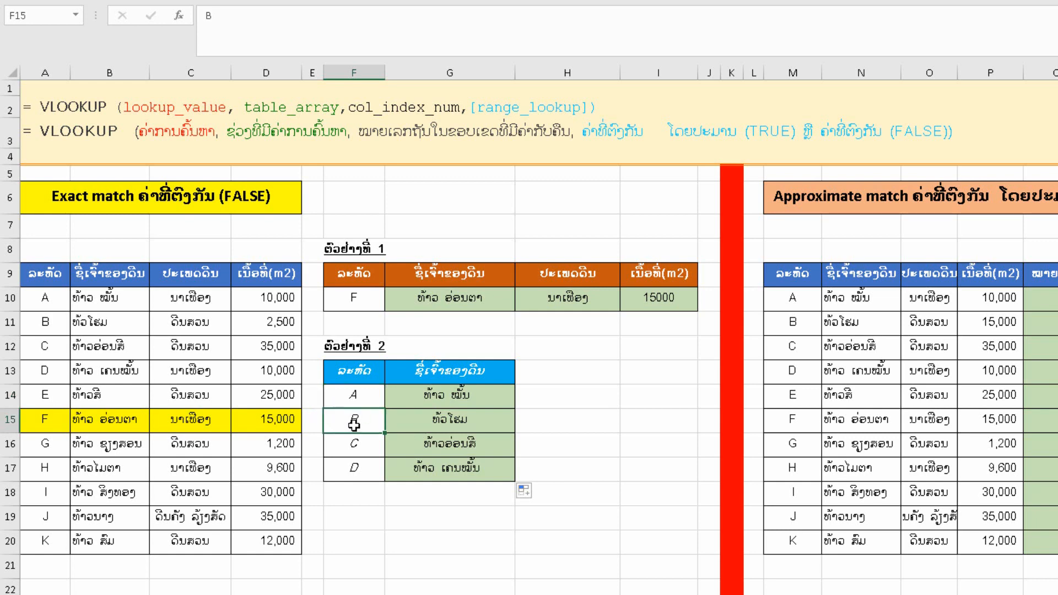
left_click(361, 451)
left_click(362, 469)
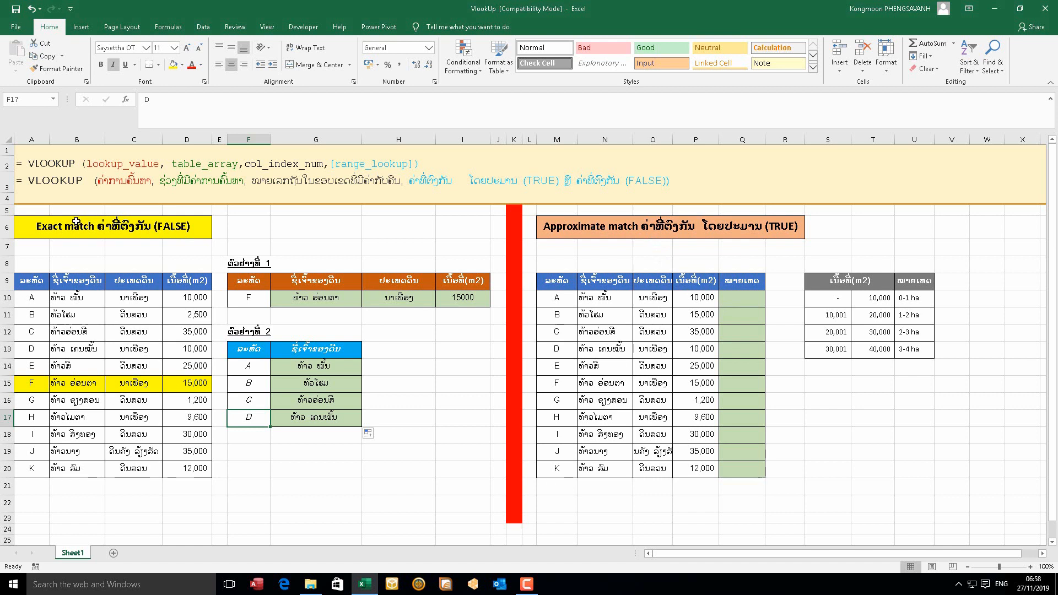
- Review the exact-match section, including the source table A9:D20 and the lookup formula in G10
left_click_drag(76, 222, 469, 466)
left_click(250, 300)
left_click(42, 351)
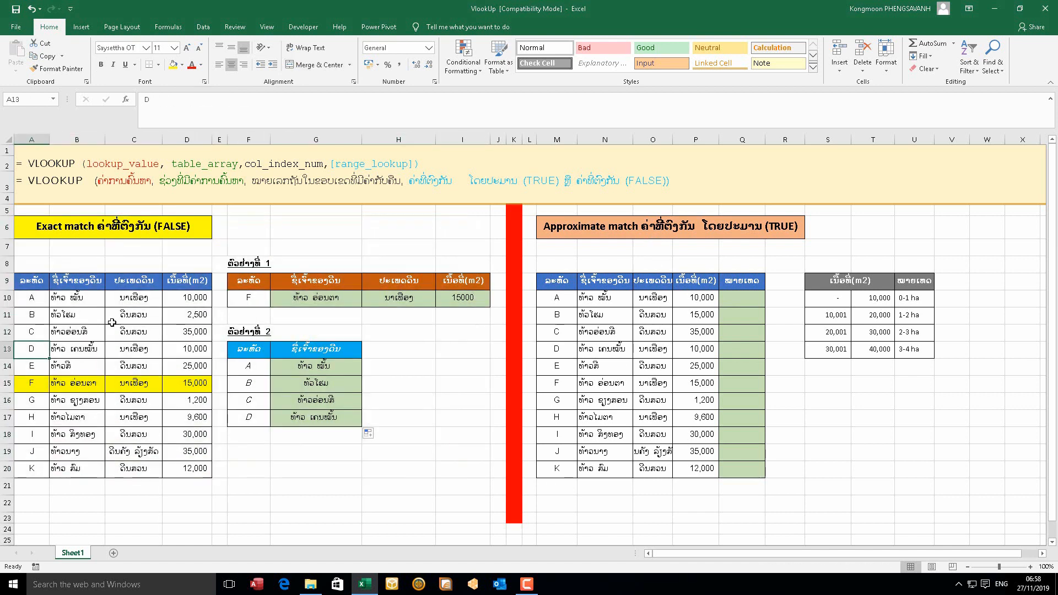
left_click_drag(24, 286, 187, 469)
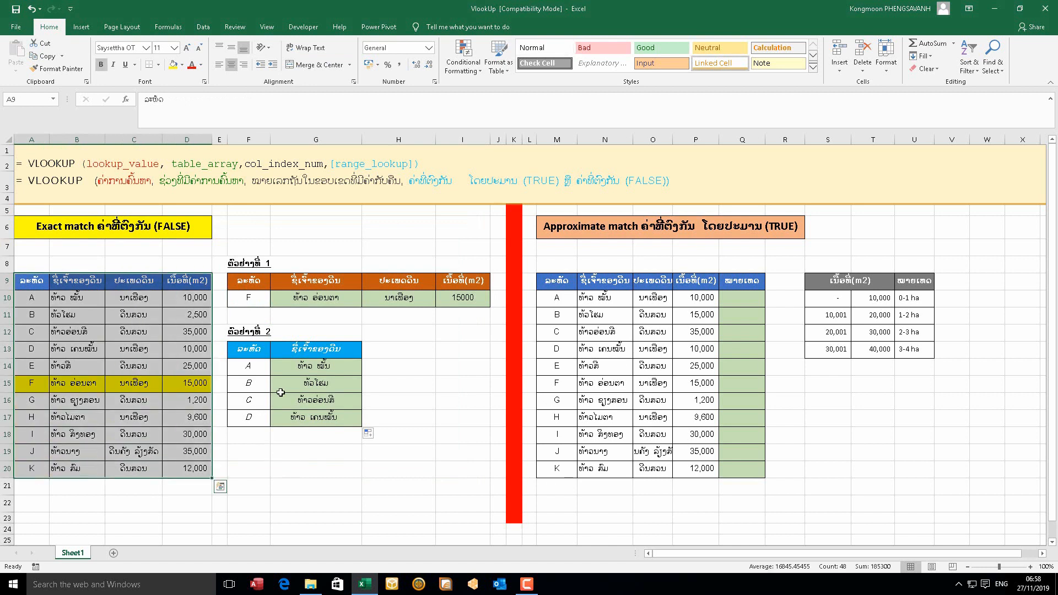
left_click(307, 299)
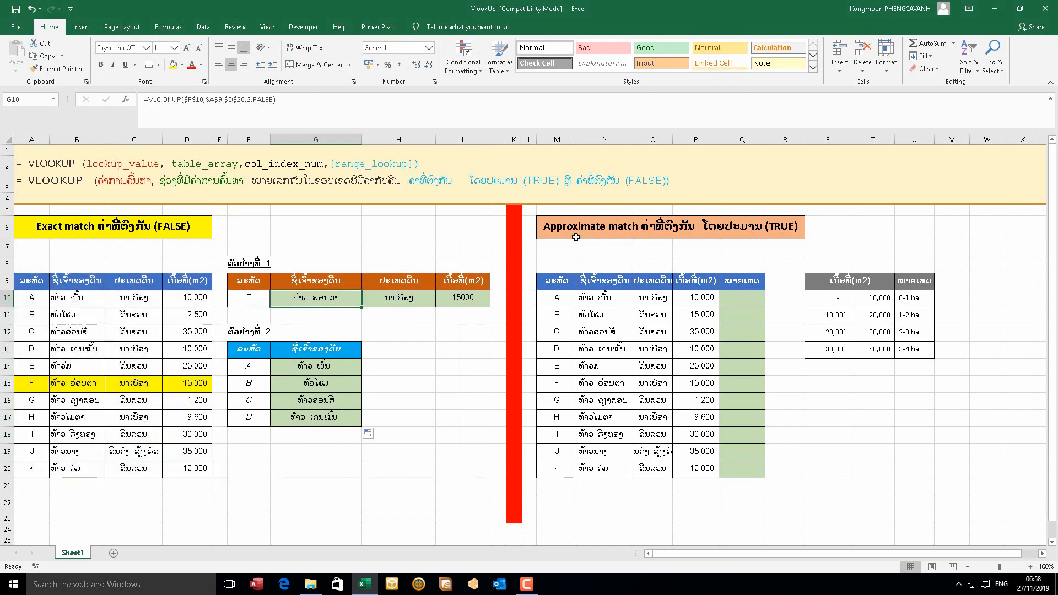
- Examine the empty remark cells Q10:Q11 in the approximate-match table and select the area values P10:P20
left_click(732, 302)
left_click(738, 317)
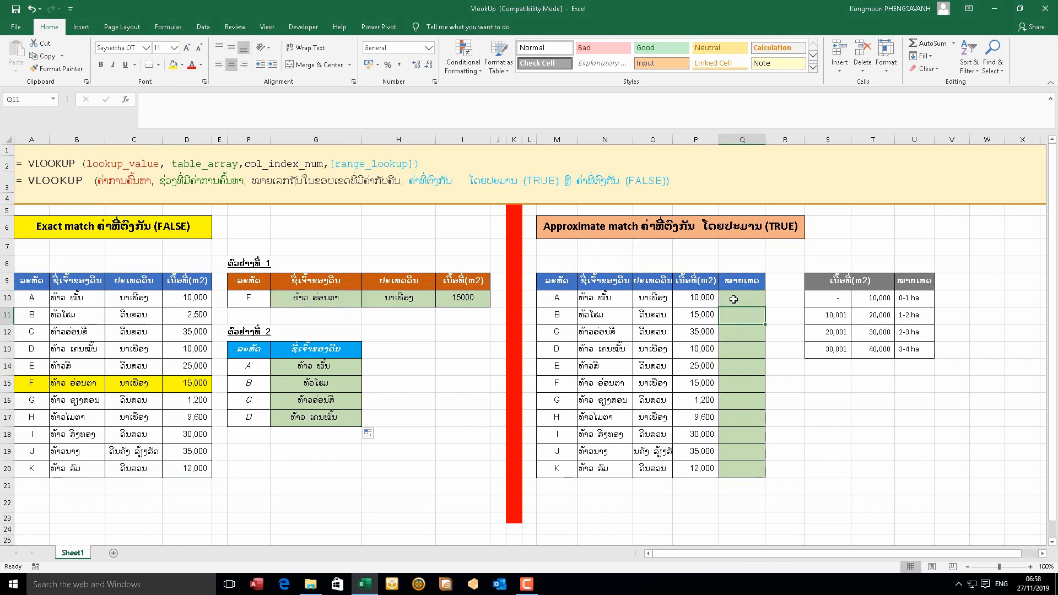
left_click(734, 300)
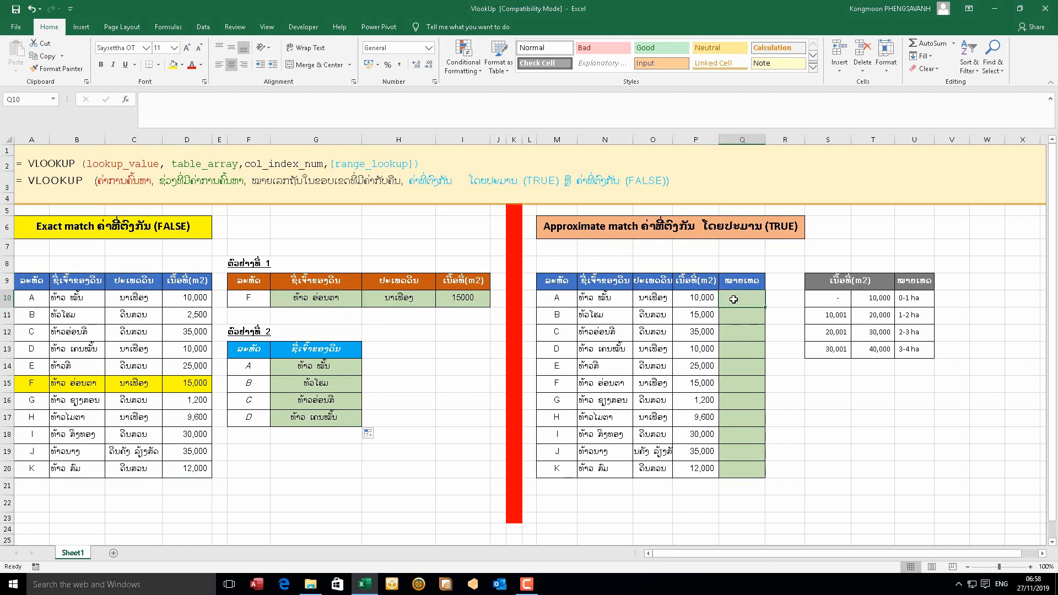
left_click(691, 302)
key("ctrl+shift+Down")
left_click(691, 302)
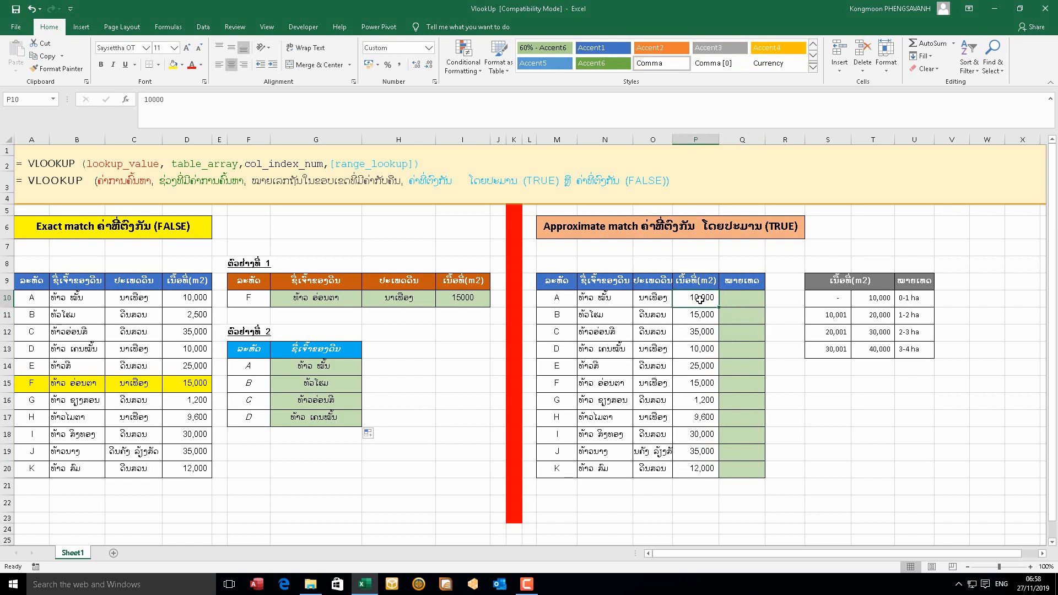
left_click_drag(693, 296, 696, 469)
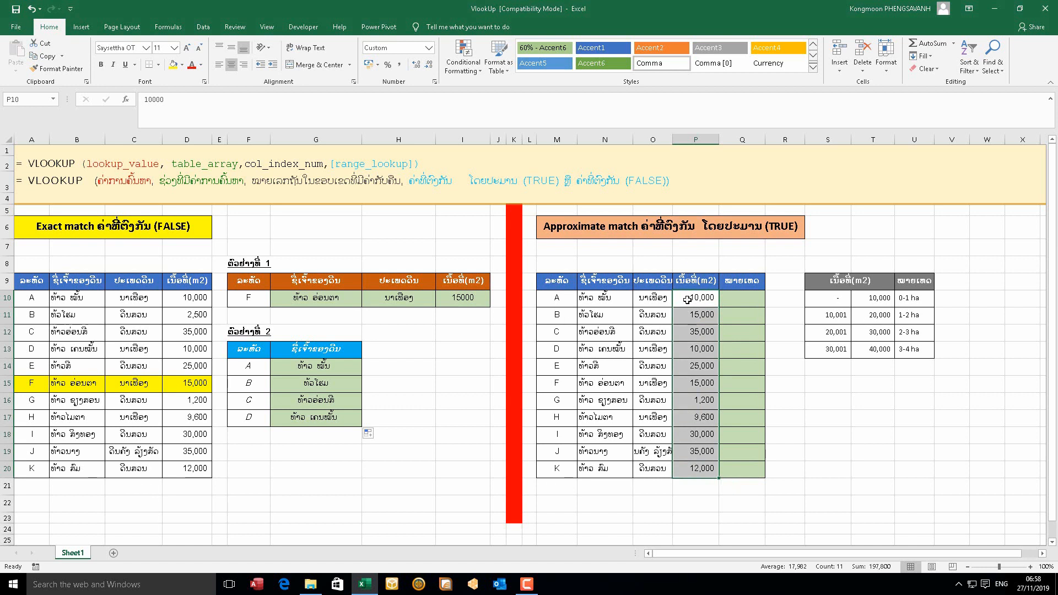
- Examine the area brackets S10:T13 and their remark labels in column U alongside the empty remark cells Q10:Q11
left_click_drag(835, 299, 864, 347)
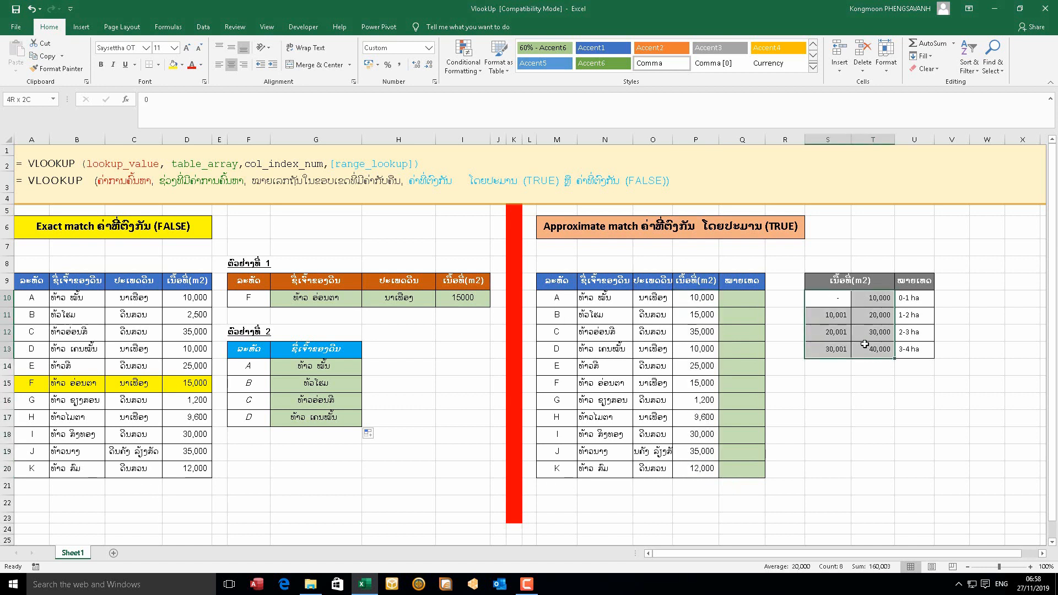
left_click(835, 298)
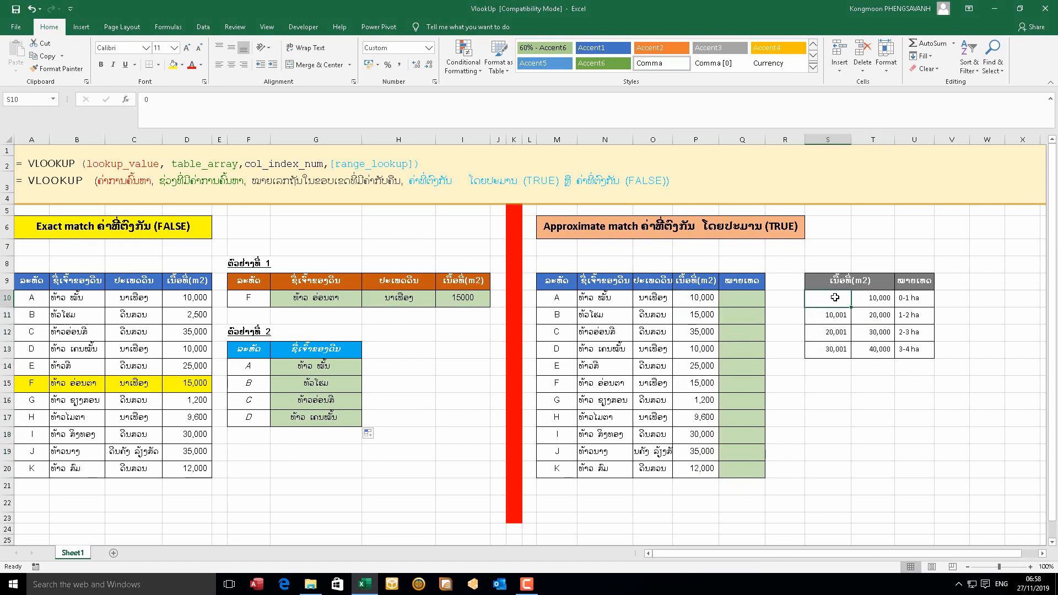
left_click(873, 299)
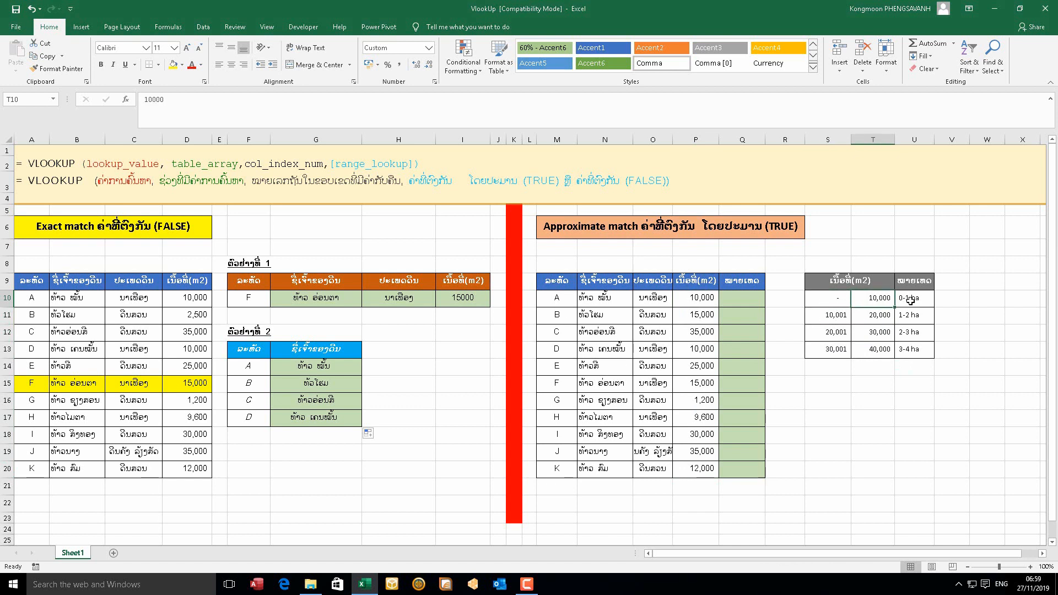
left_click_drag(911, 300, 913, 367)
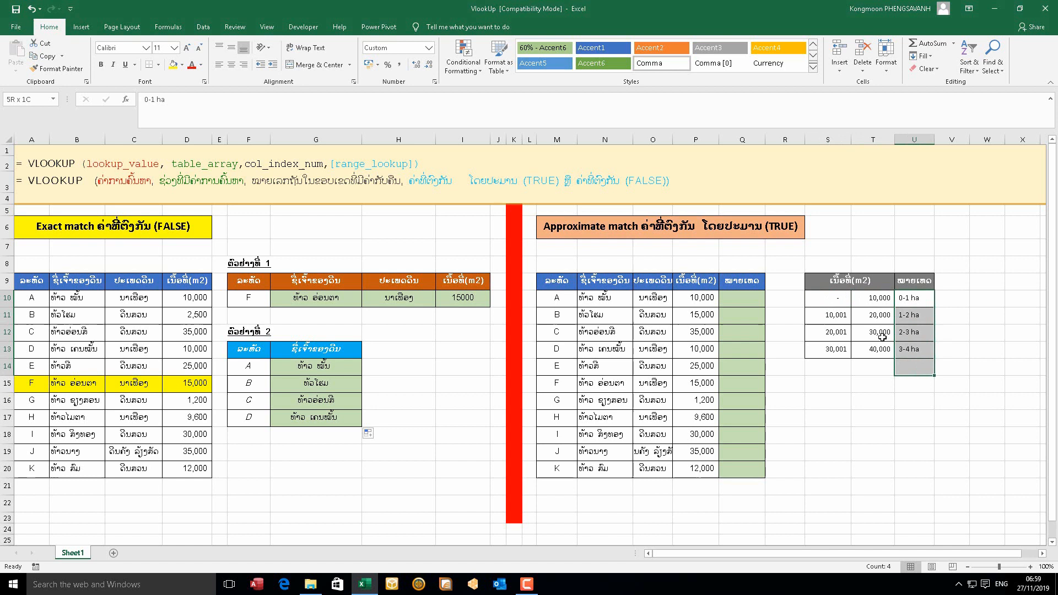
left_click(753, 298)
left_click(749, 316)
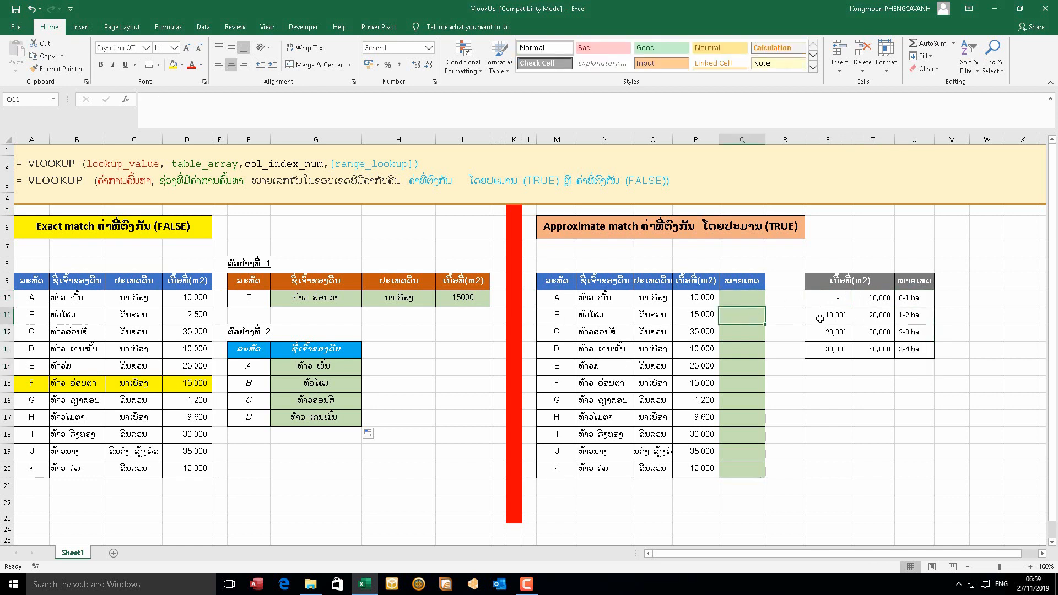
- Compare the remark labels U10:U12 with the lower and upper area limits in rows 11 to 13 of the bracket table
left_click(908, 300)
left_click(919, 319)
left_click(918, 333)
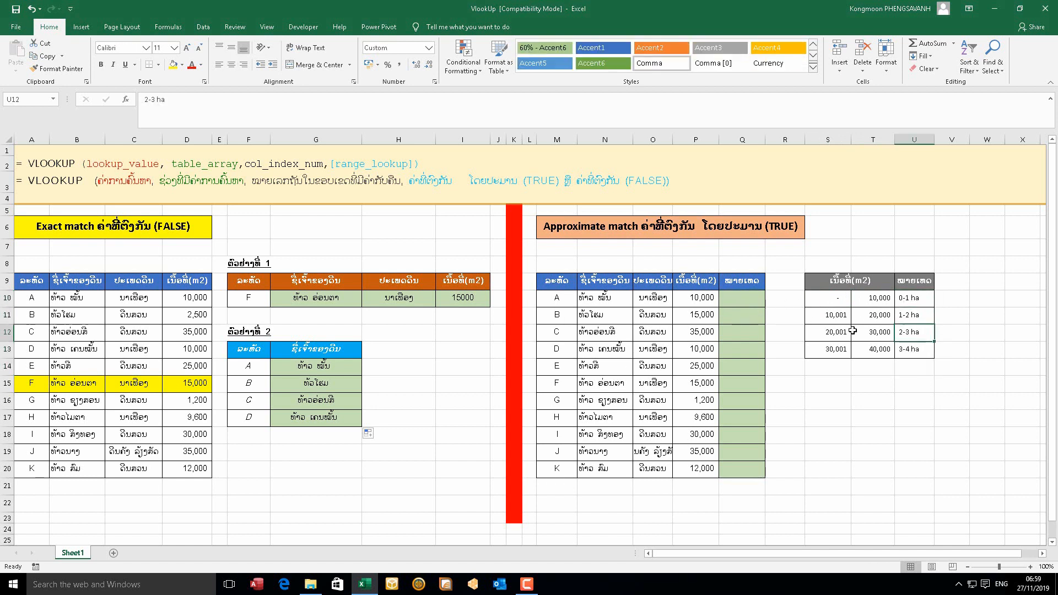
left_click(835, 320)
left_click(872, 318)
left_click(836, 329)
left_click(875, 332)
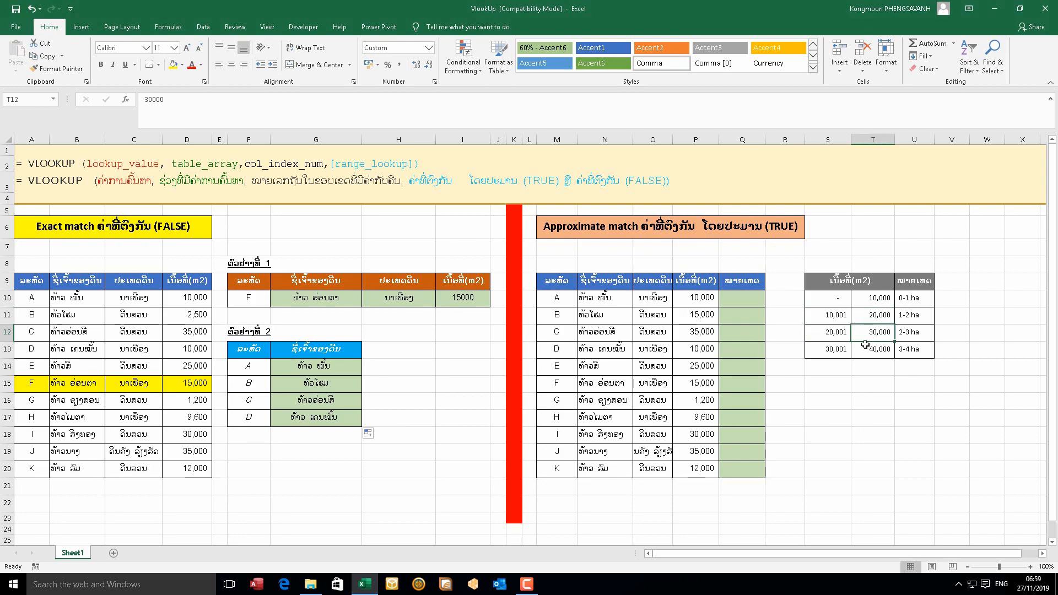
left_click(844, 348)
- Begin a VLOOKUP formula in Q10 with the area values P10:P20 as the lookup value
left_click(733, 300)
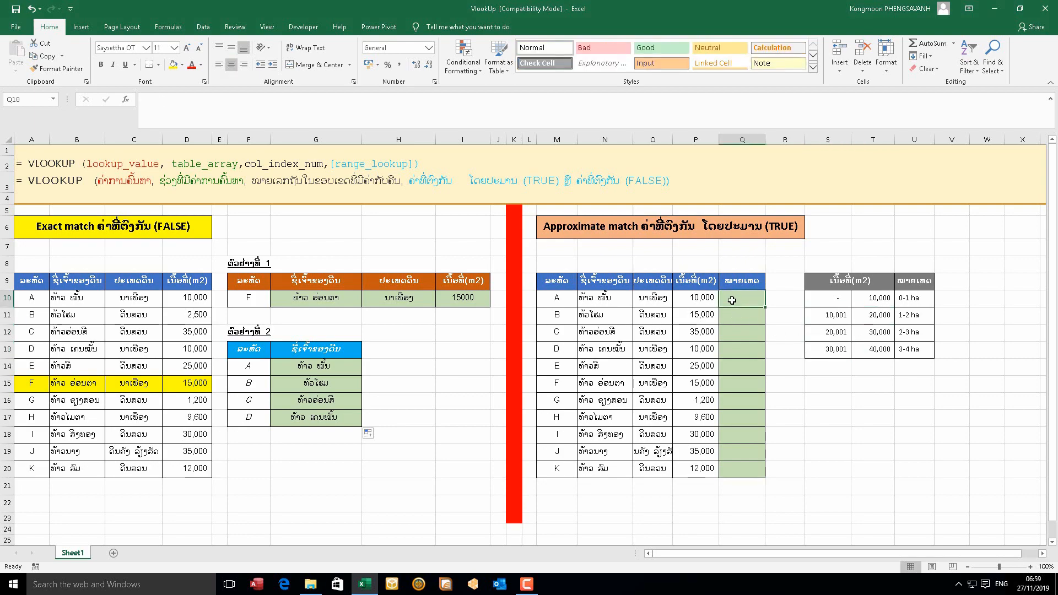
type("=")
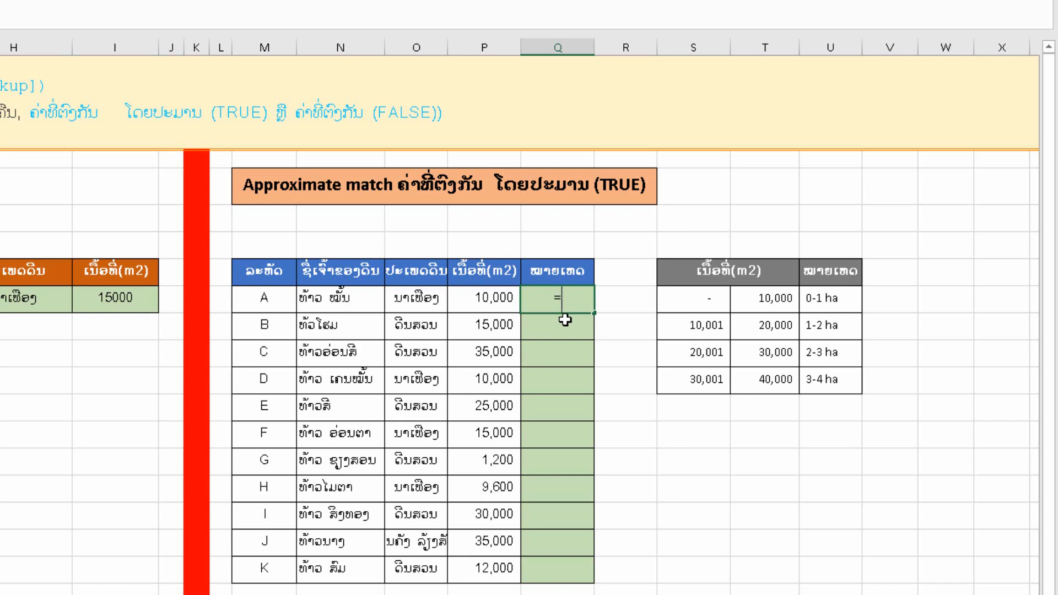
type("VL")
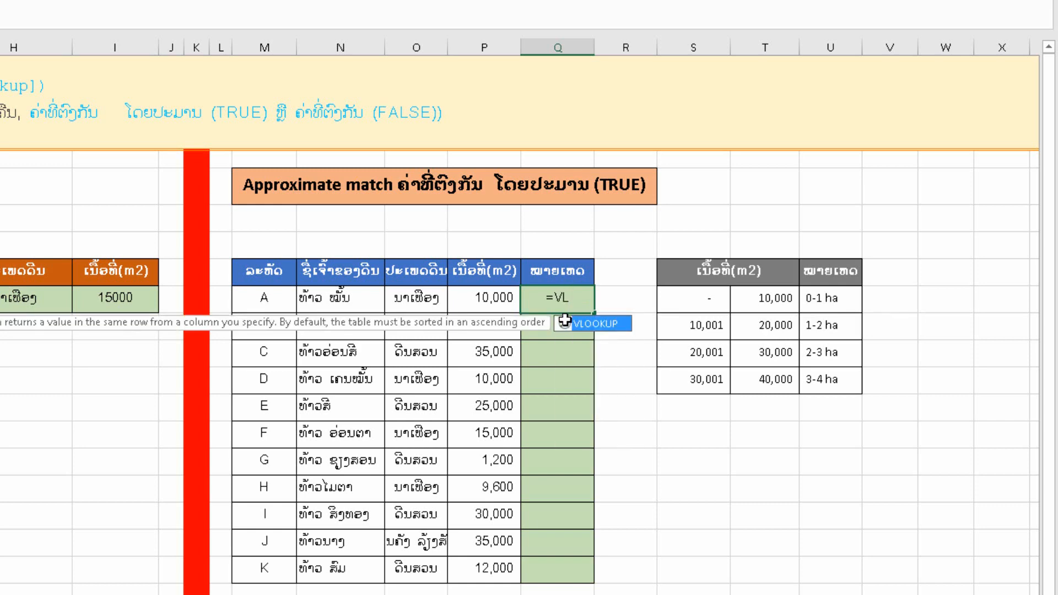
double_click(604, 325)
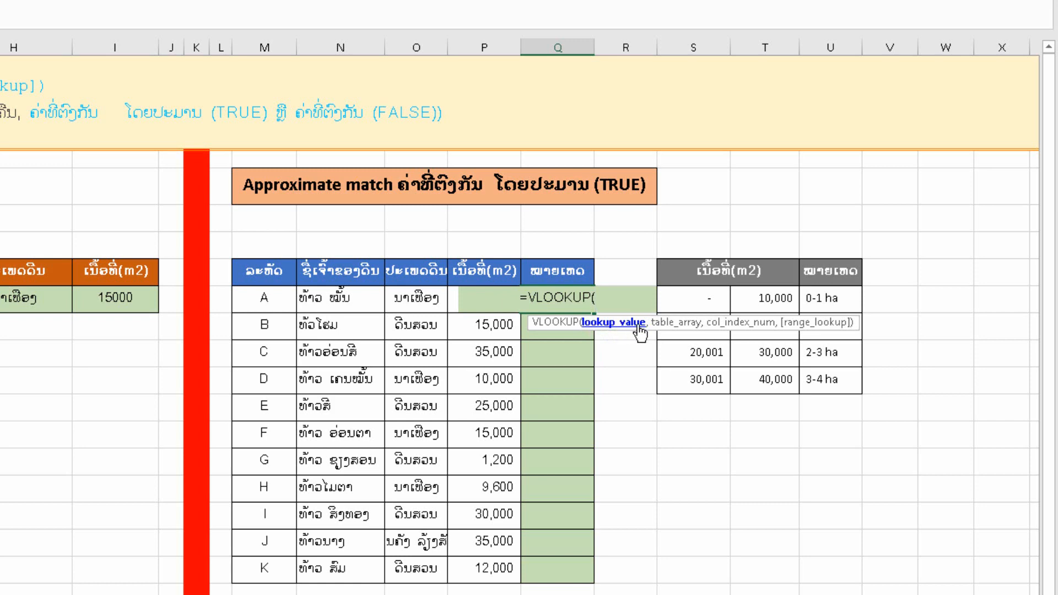
left_click_drag(455, 301, 469, 566)
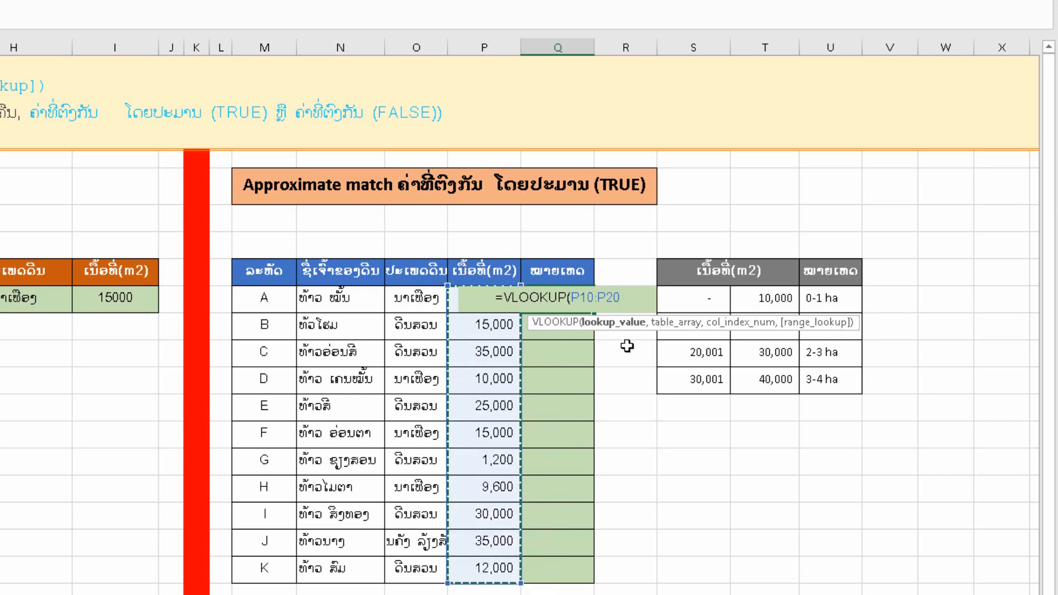
type(",")
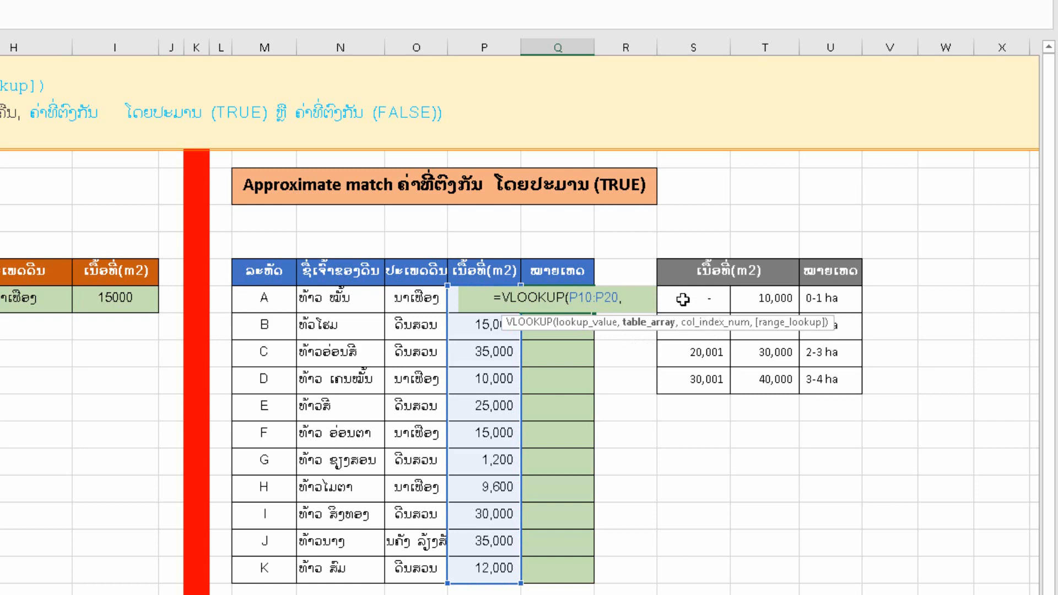
- Complete the VLOOKUP arguments with table array S10:U13, column index 3 and TRUE for approximate match
left_click_drag(683, 300, 820, 380)
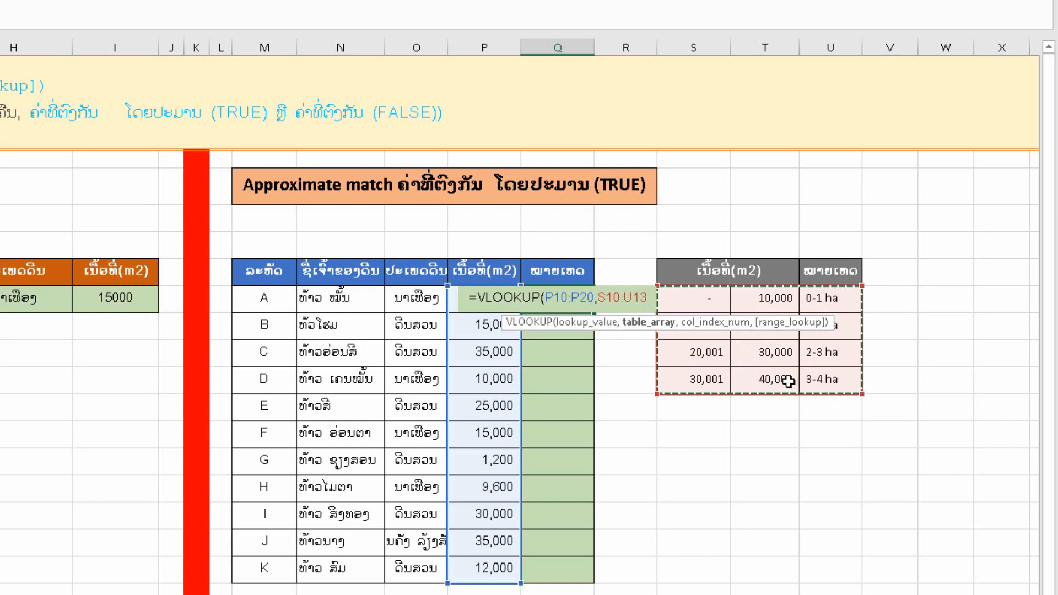
type(",")
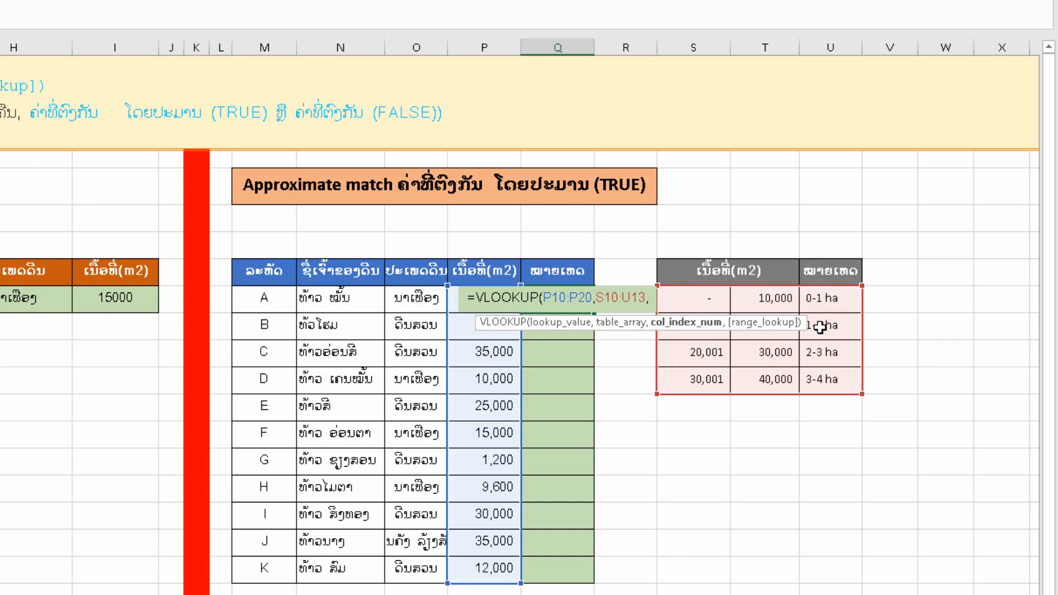
type("3")
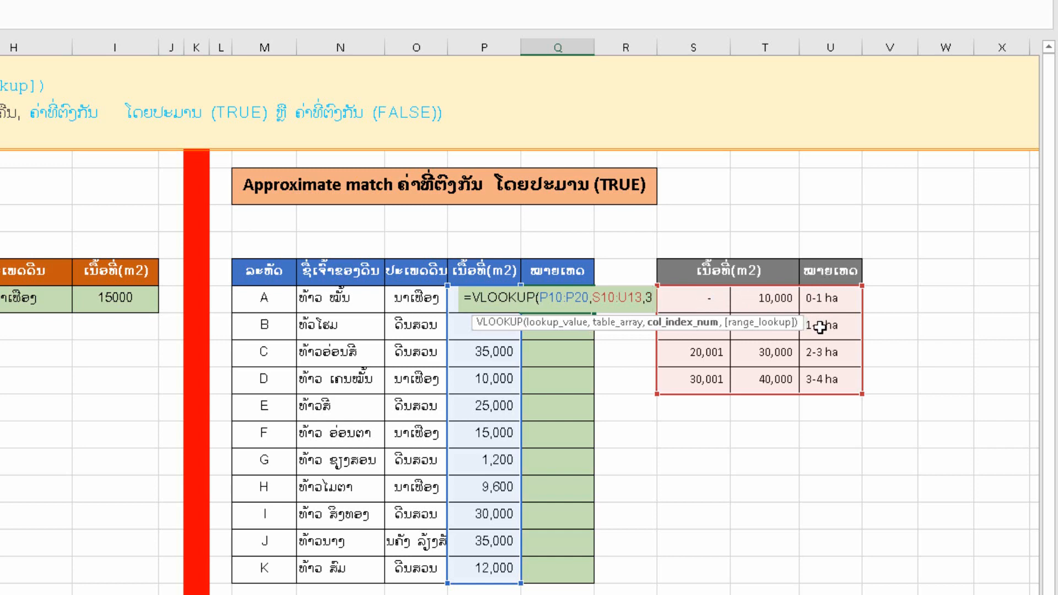
type(",")
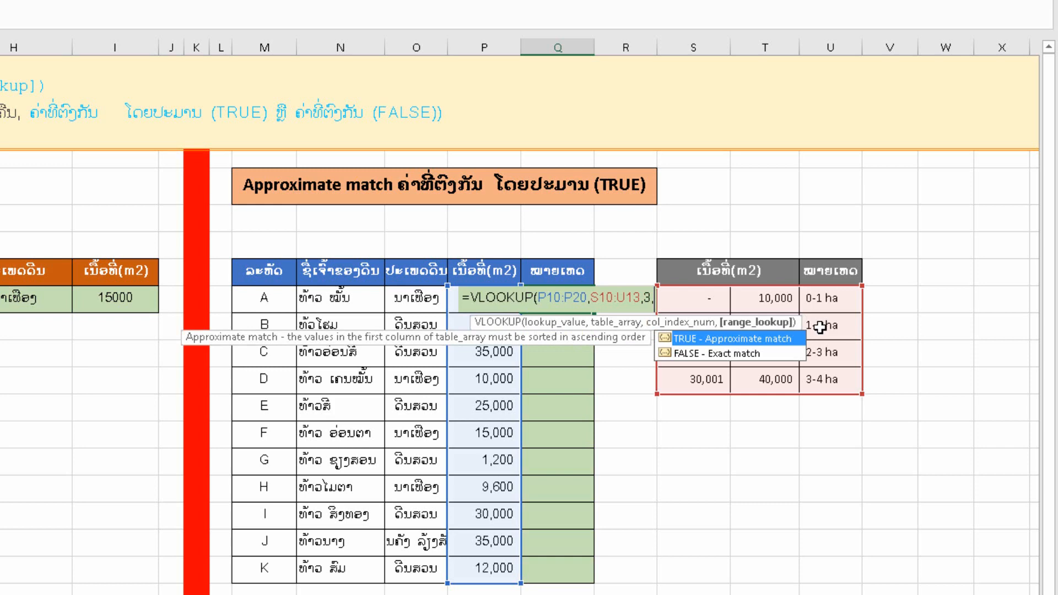
double_click(736, 340)
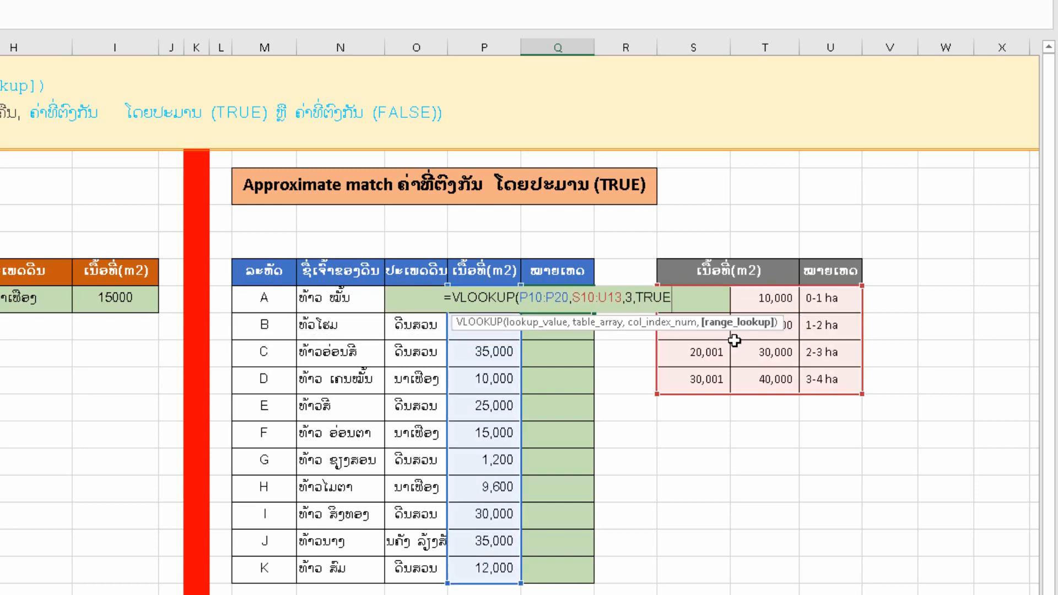
type(")")
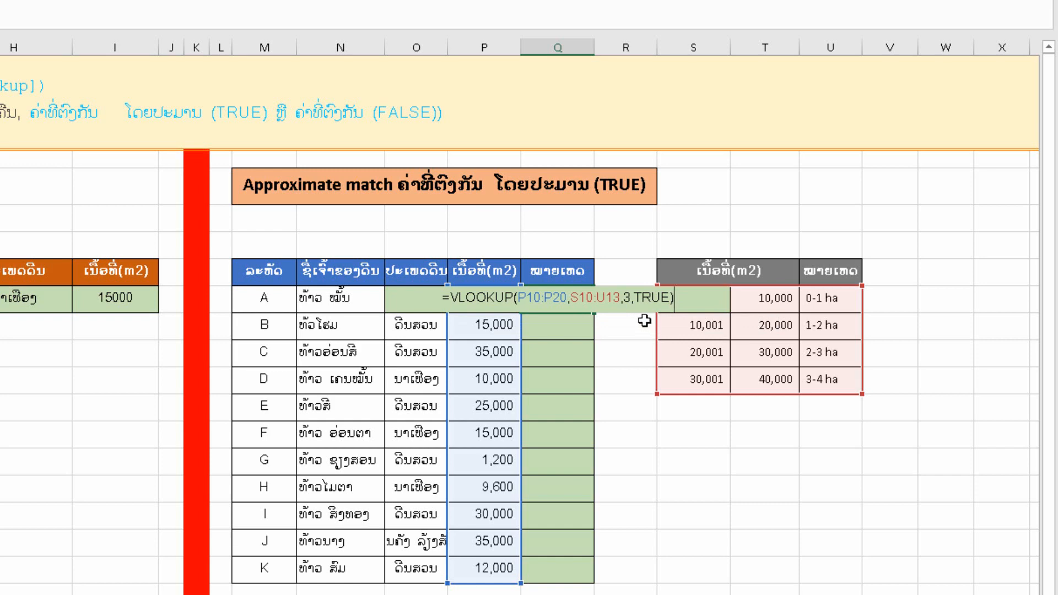
- Make both ranges absolute as $P$10:$P$20 and $S$10:$U$13, and enter the formula in Q10
left_click(523, 300)
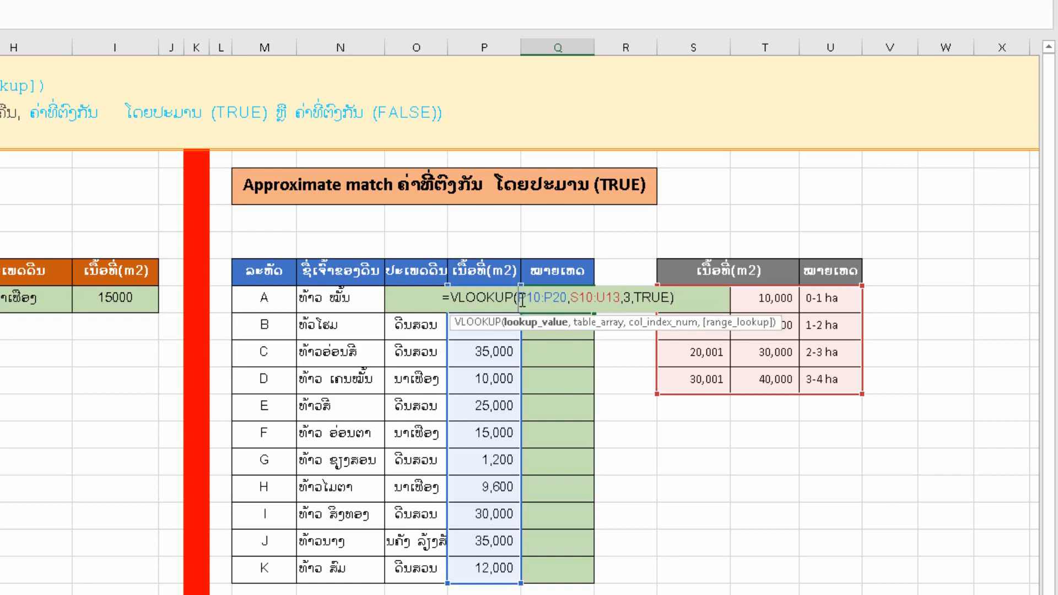
key("F4")
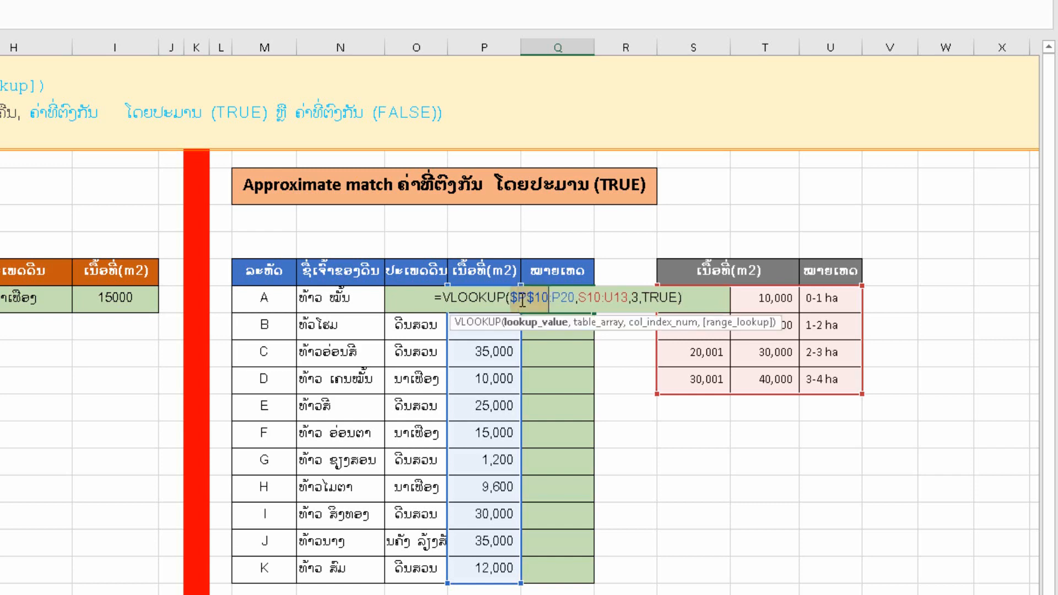
left_click(558, 297)
key("F4")
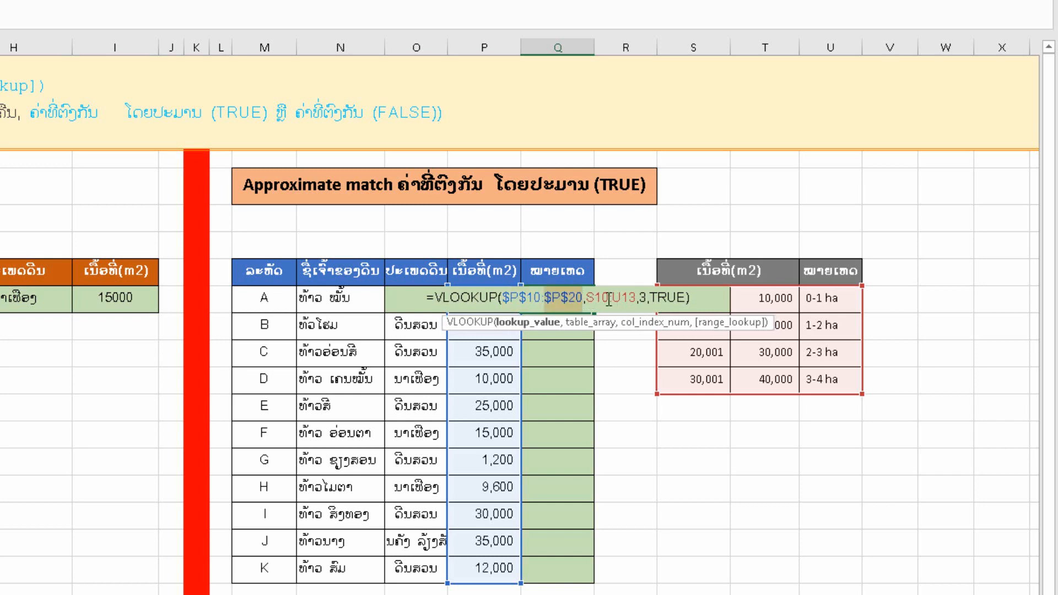
left_click(592, 300)
key("F4")
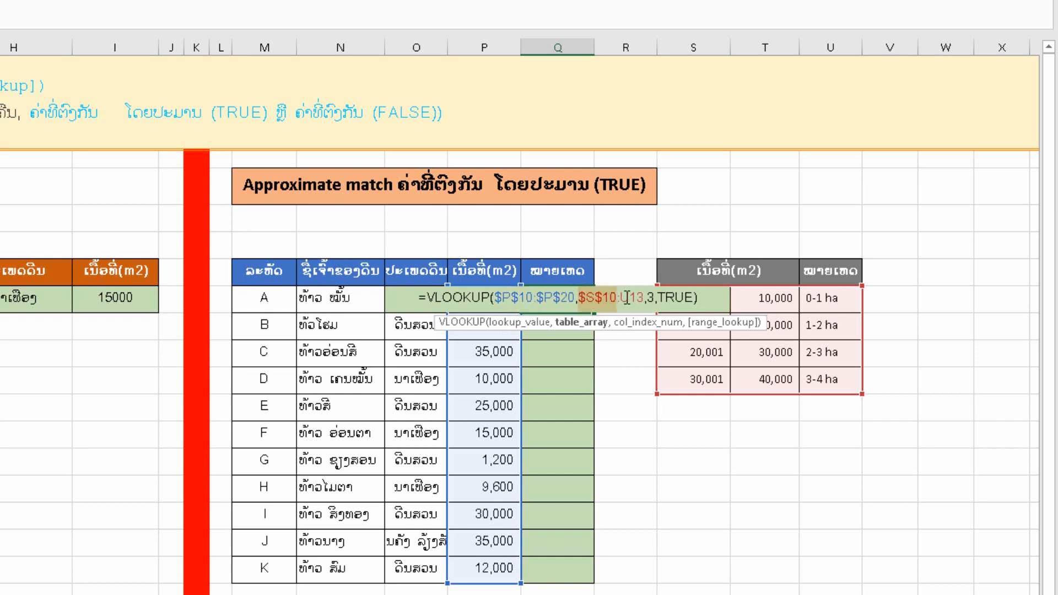
left_click(626, 299)
key("F4")
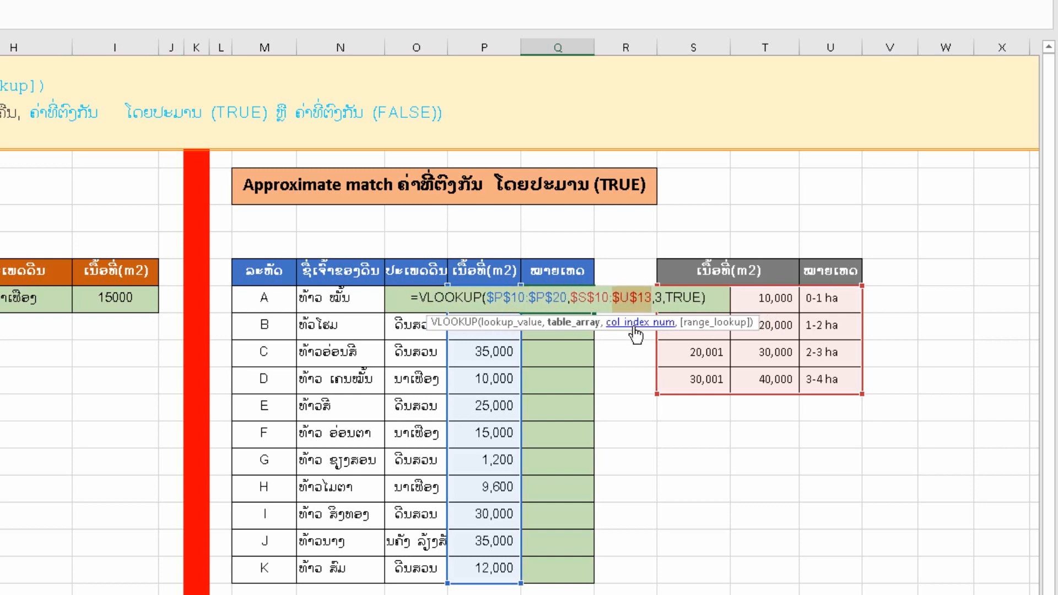
key("Return")
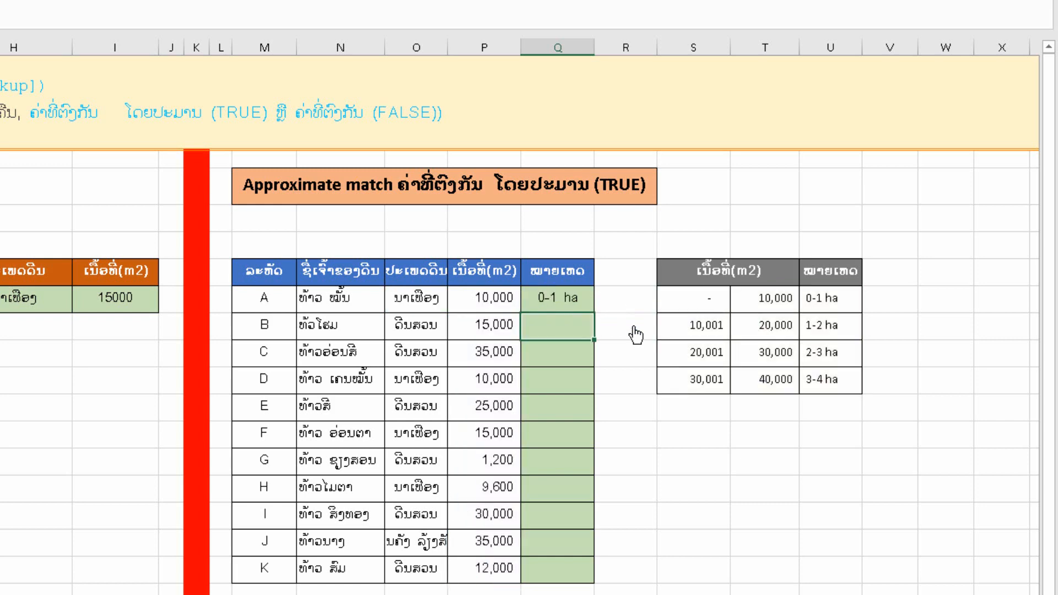
- Copy the approximate-match formula from Q10 down to Q11:Q20
left_click(573, 298)
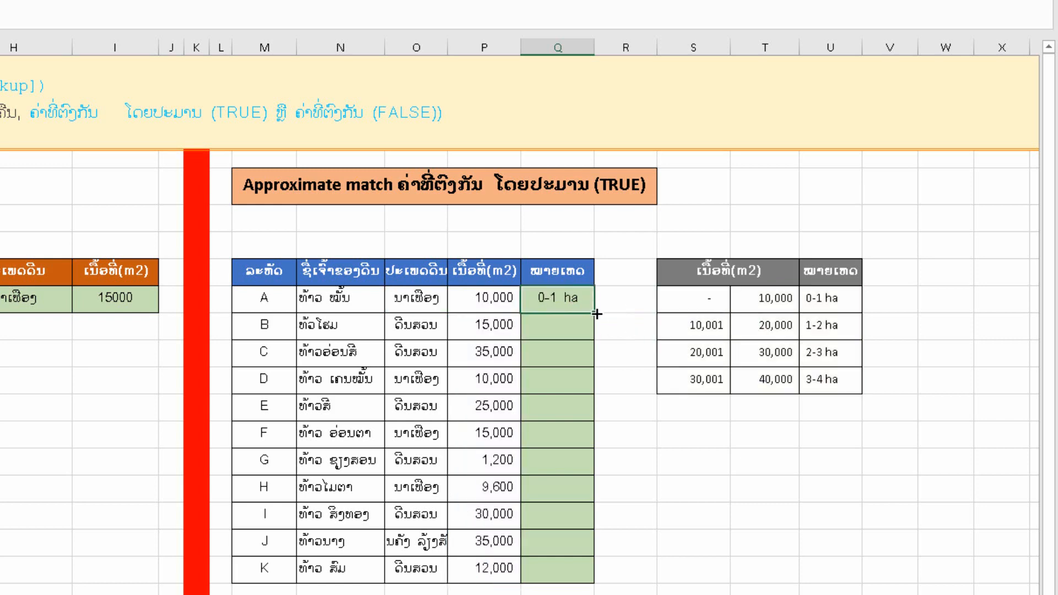
left_click_drag(597, 314, 585, 579)
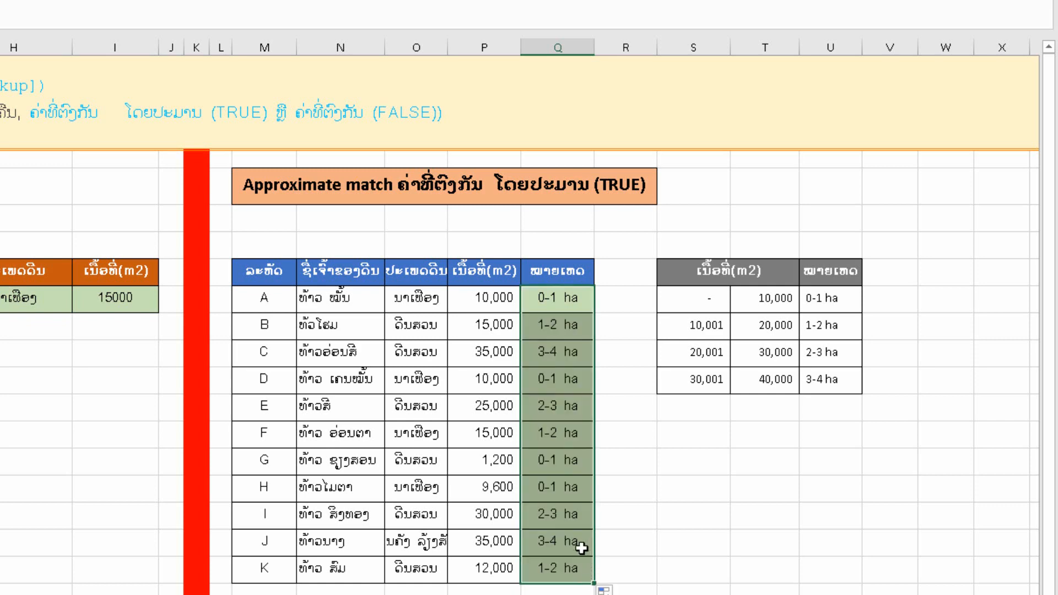
- Check the remarks returned in column Q against the areas in column P and the bracket table
left_click(569, 441)
left_click(560, 357)
left_click(553, 316)
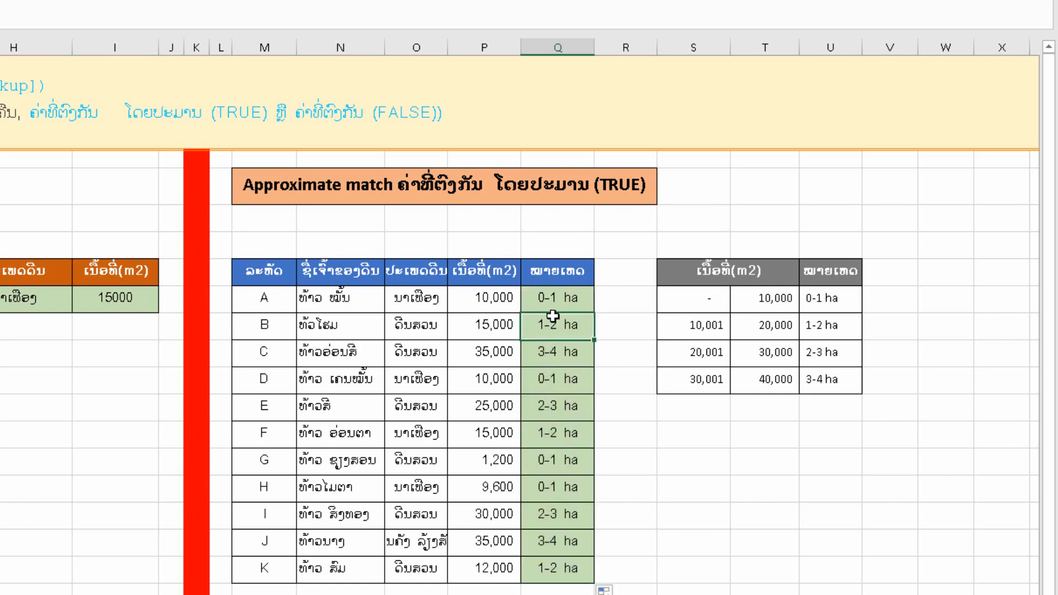
left_click(561, 302)
left_click(564, 337)
left_click(562, 359)
left_click(570, 379)
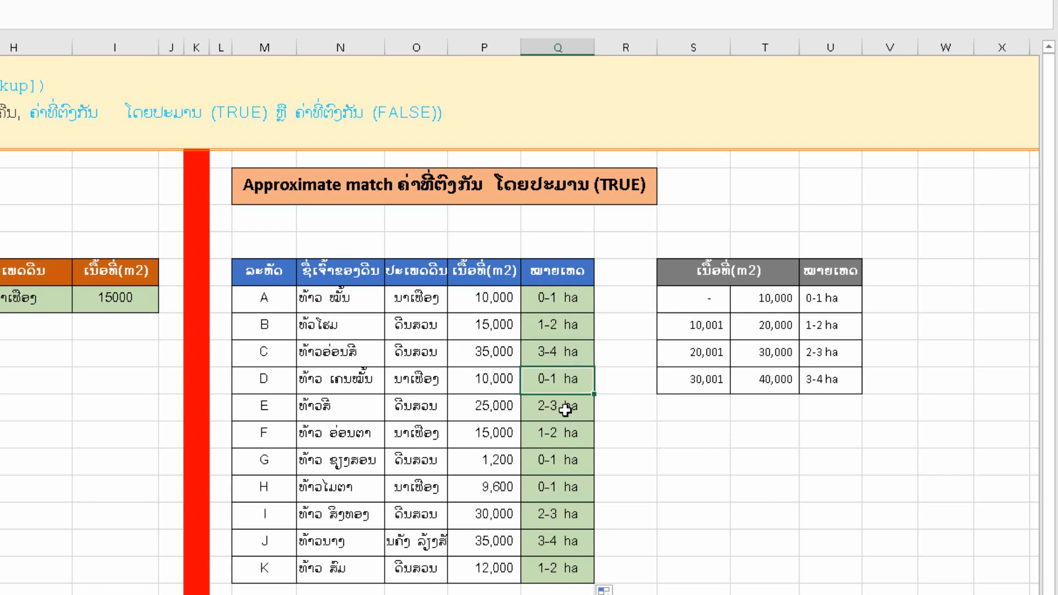
left_click(572, 409)
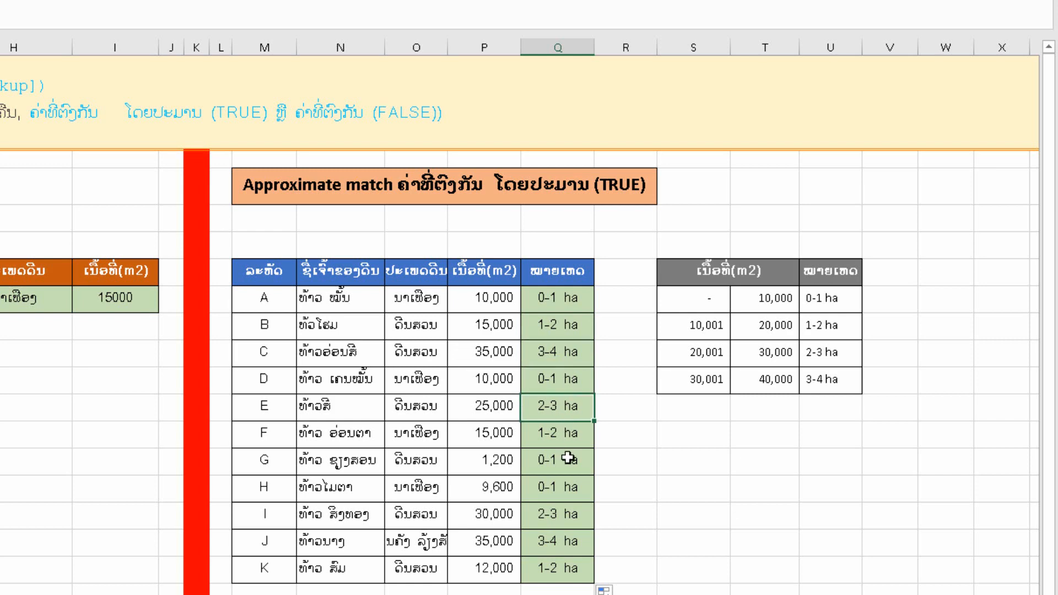
left_click(575, 347)
- Review the completed approximate-match table M10:Q20 and the copied formulas in its remark column
left_click_drag(560, 300, 543, 573)
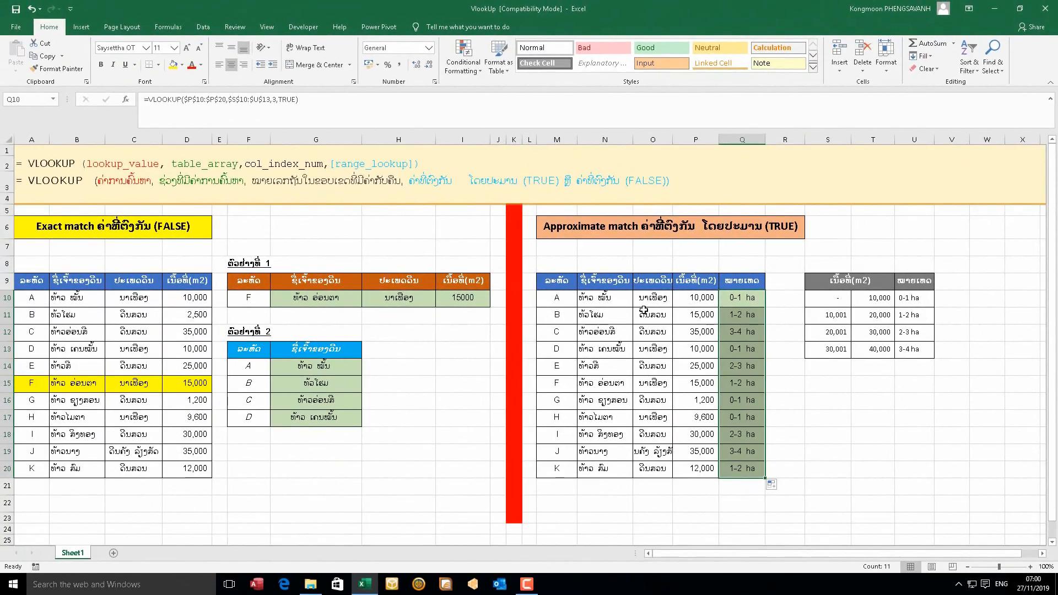
left_click_drag(562, 299, 742, 473)
left_click(751, 399)
left_click(749, 357)
left_click(745, 314)
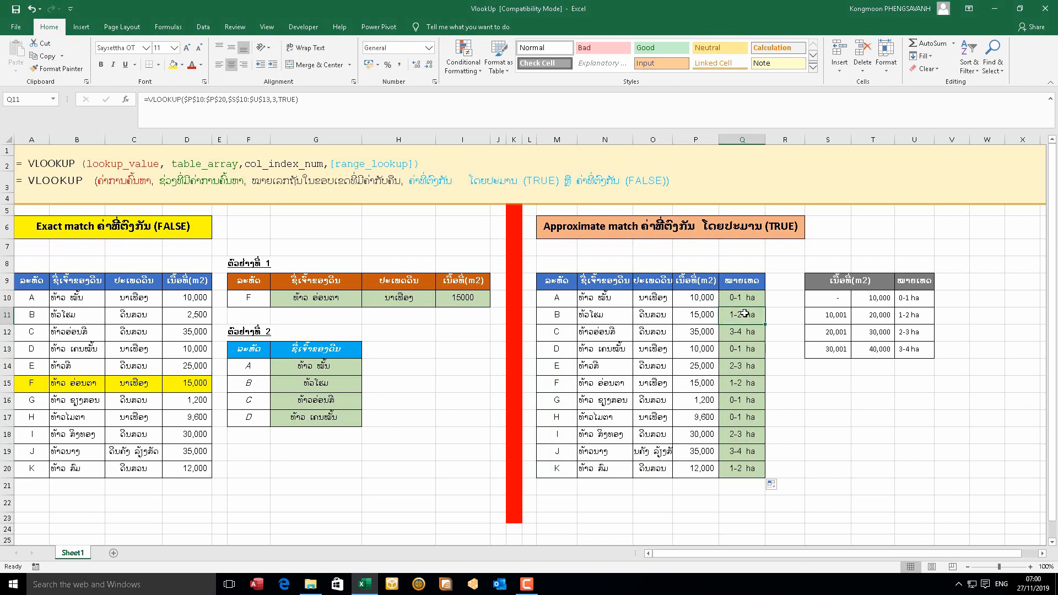
left_click(449, 356)
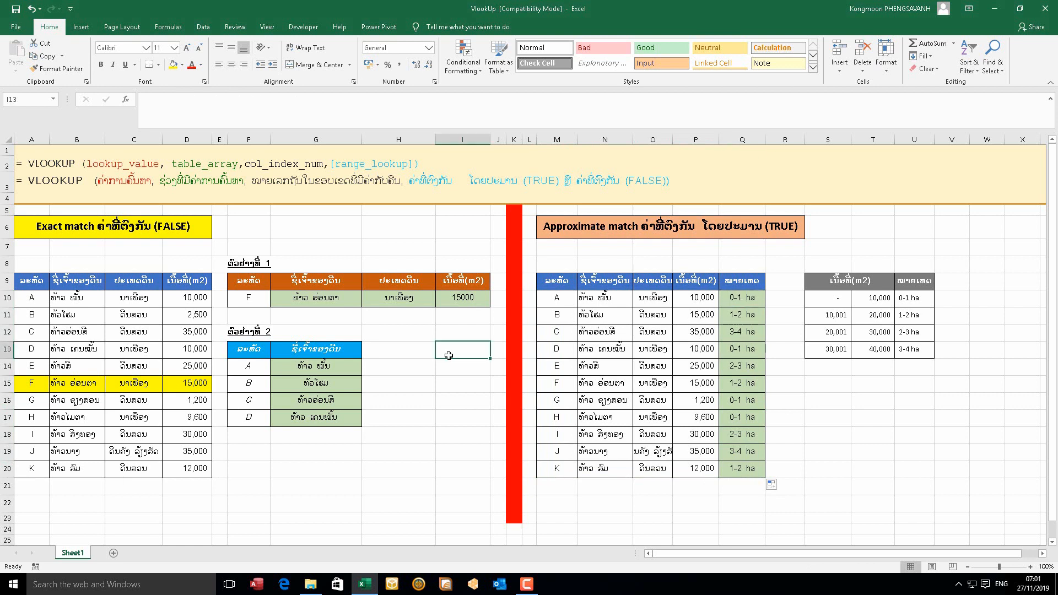